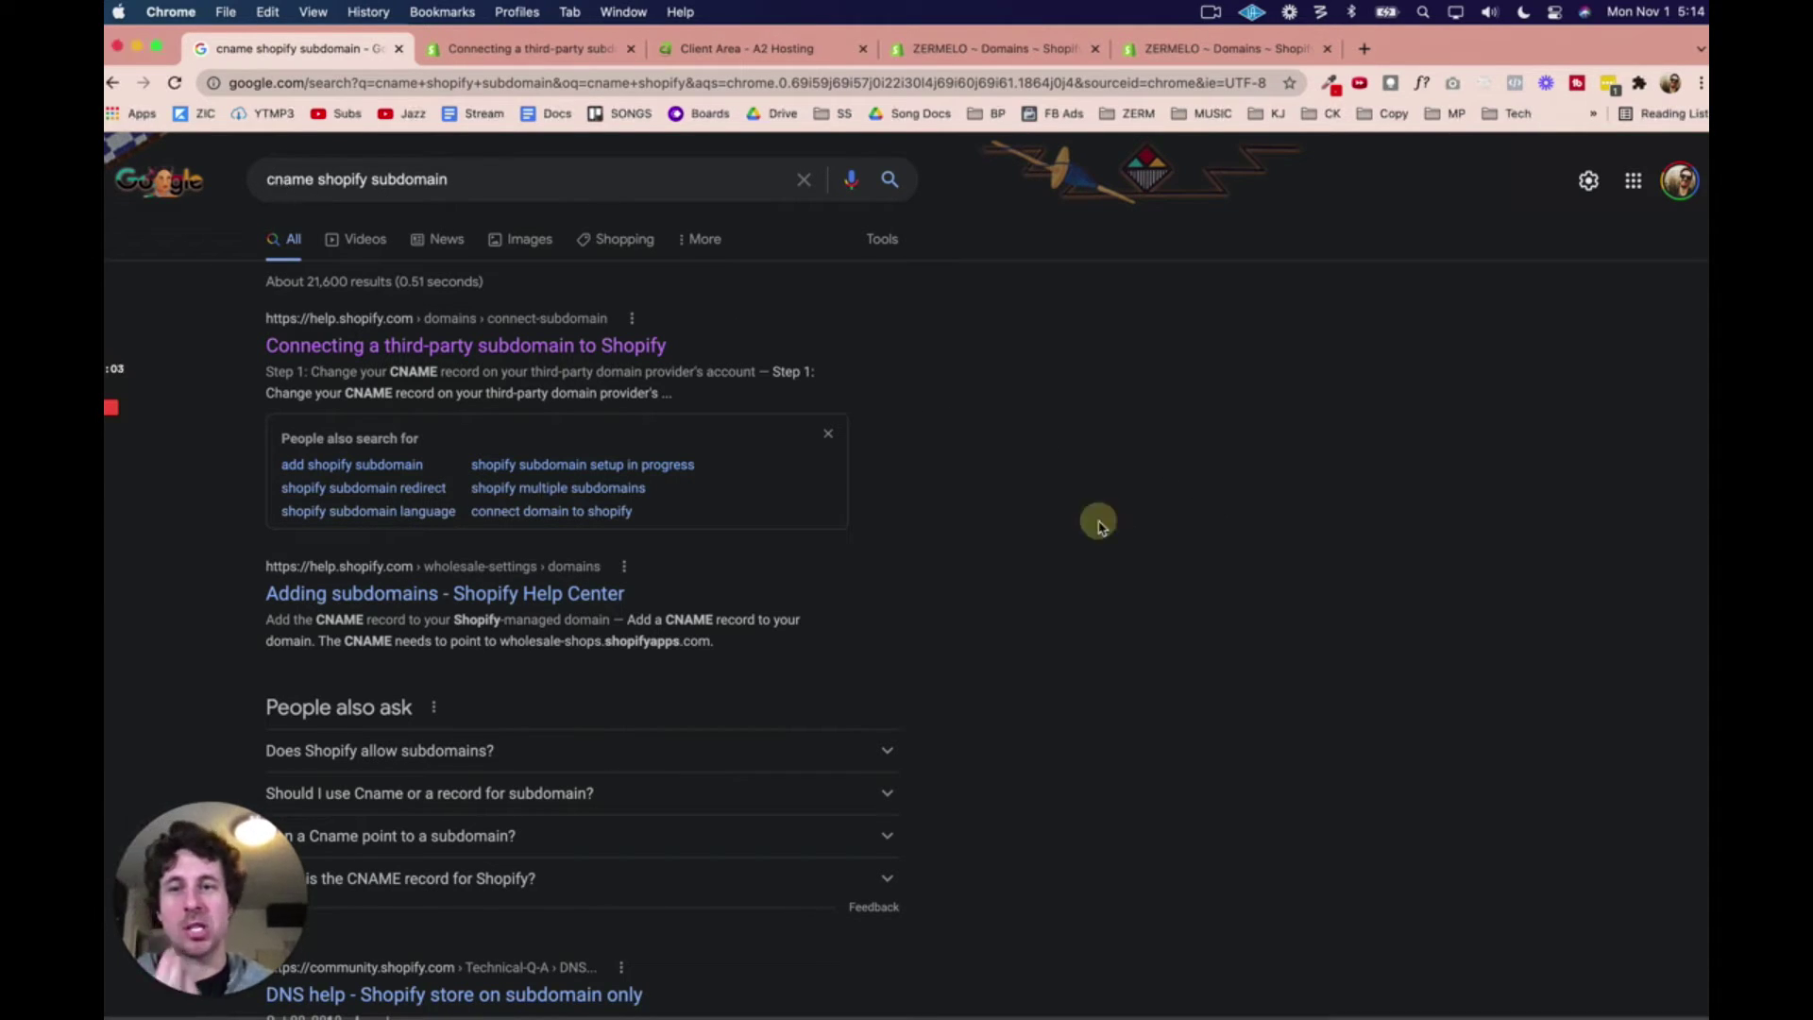
# Step: Open the 'Connecting a third-party subdomain to Shopify' guide and skim its prerequisites and steps
pyautogui.click(459, 350)
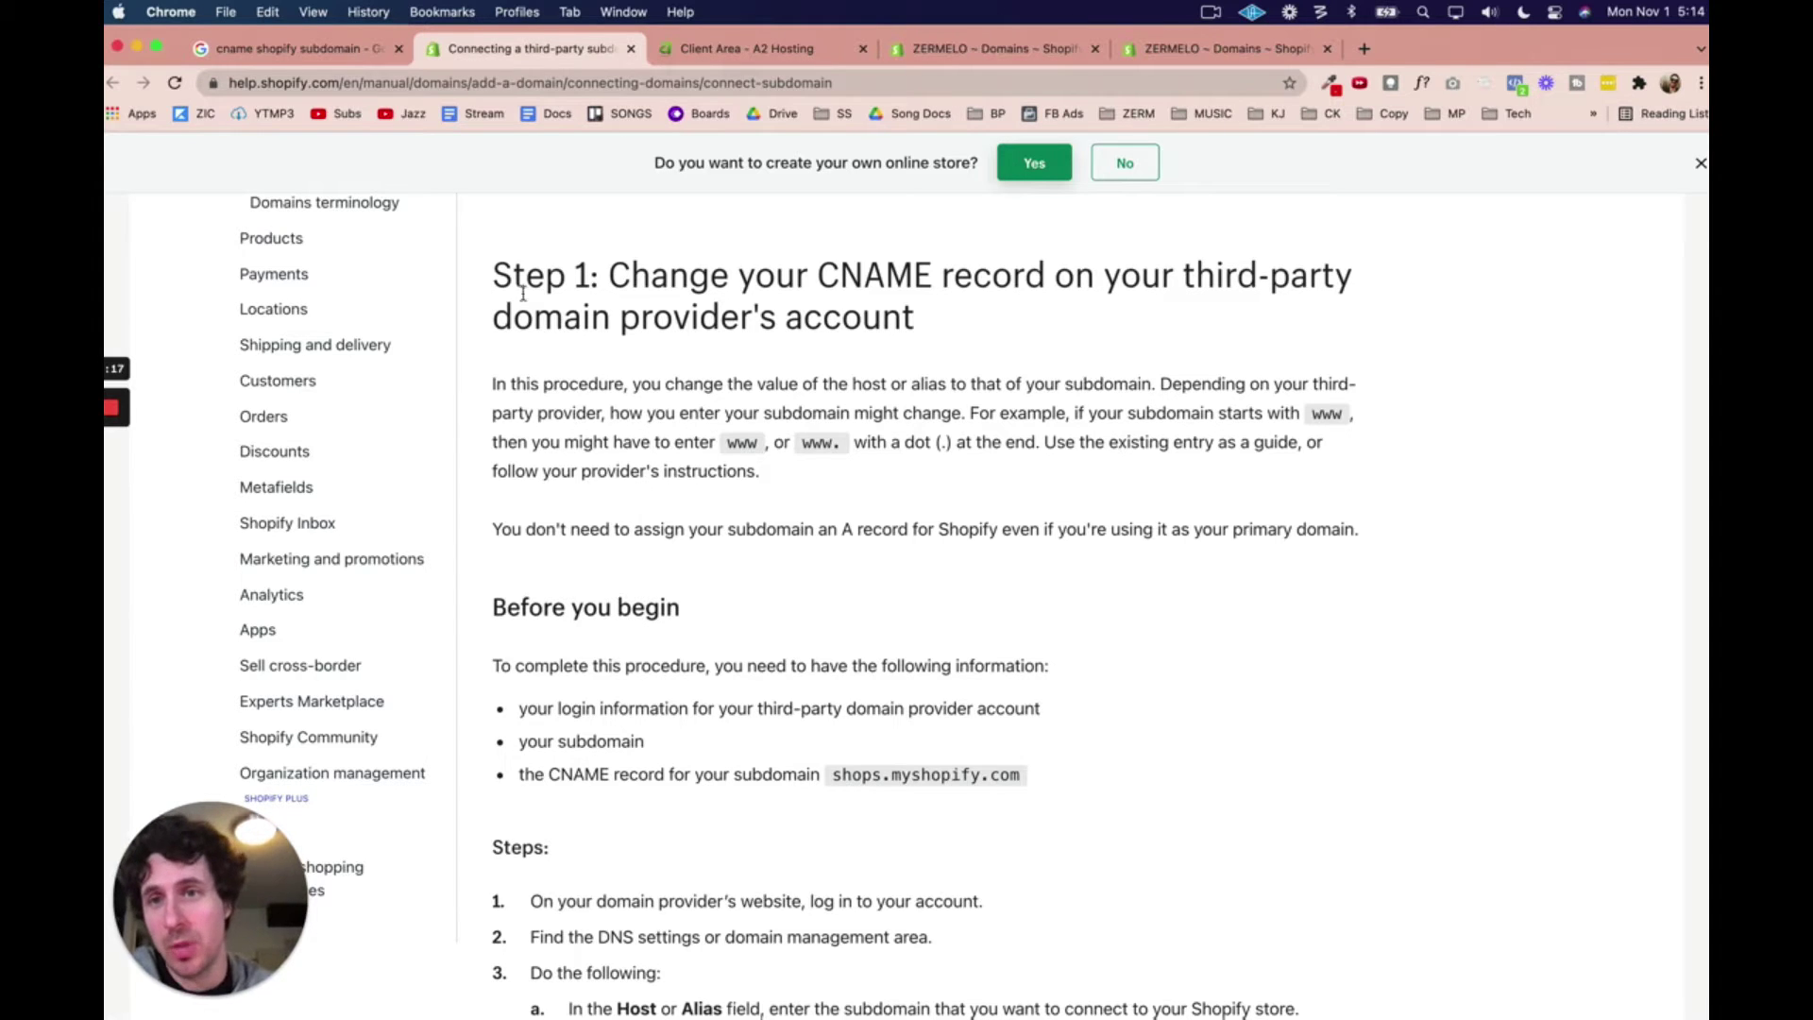
pyautogui.scroll(-1, 515, 279)
pyautogui.scroll(-5, 549, 642)
pyautogui.scroll(2, 549, 641)
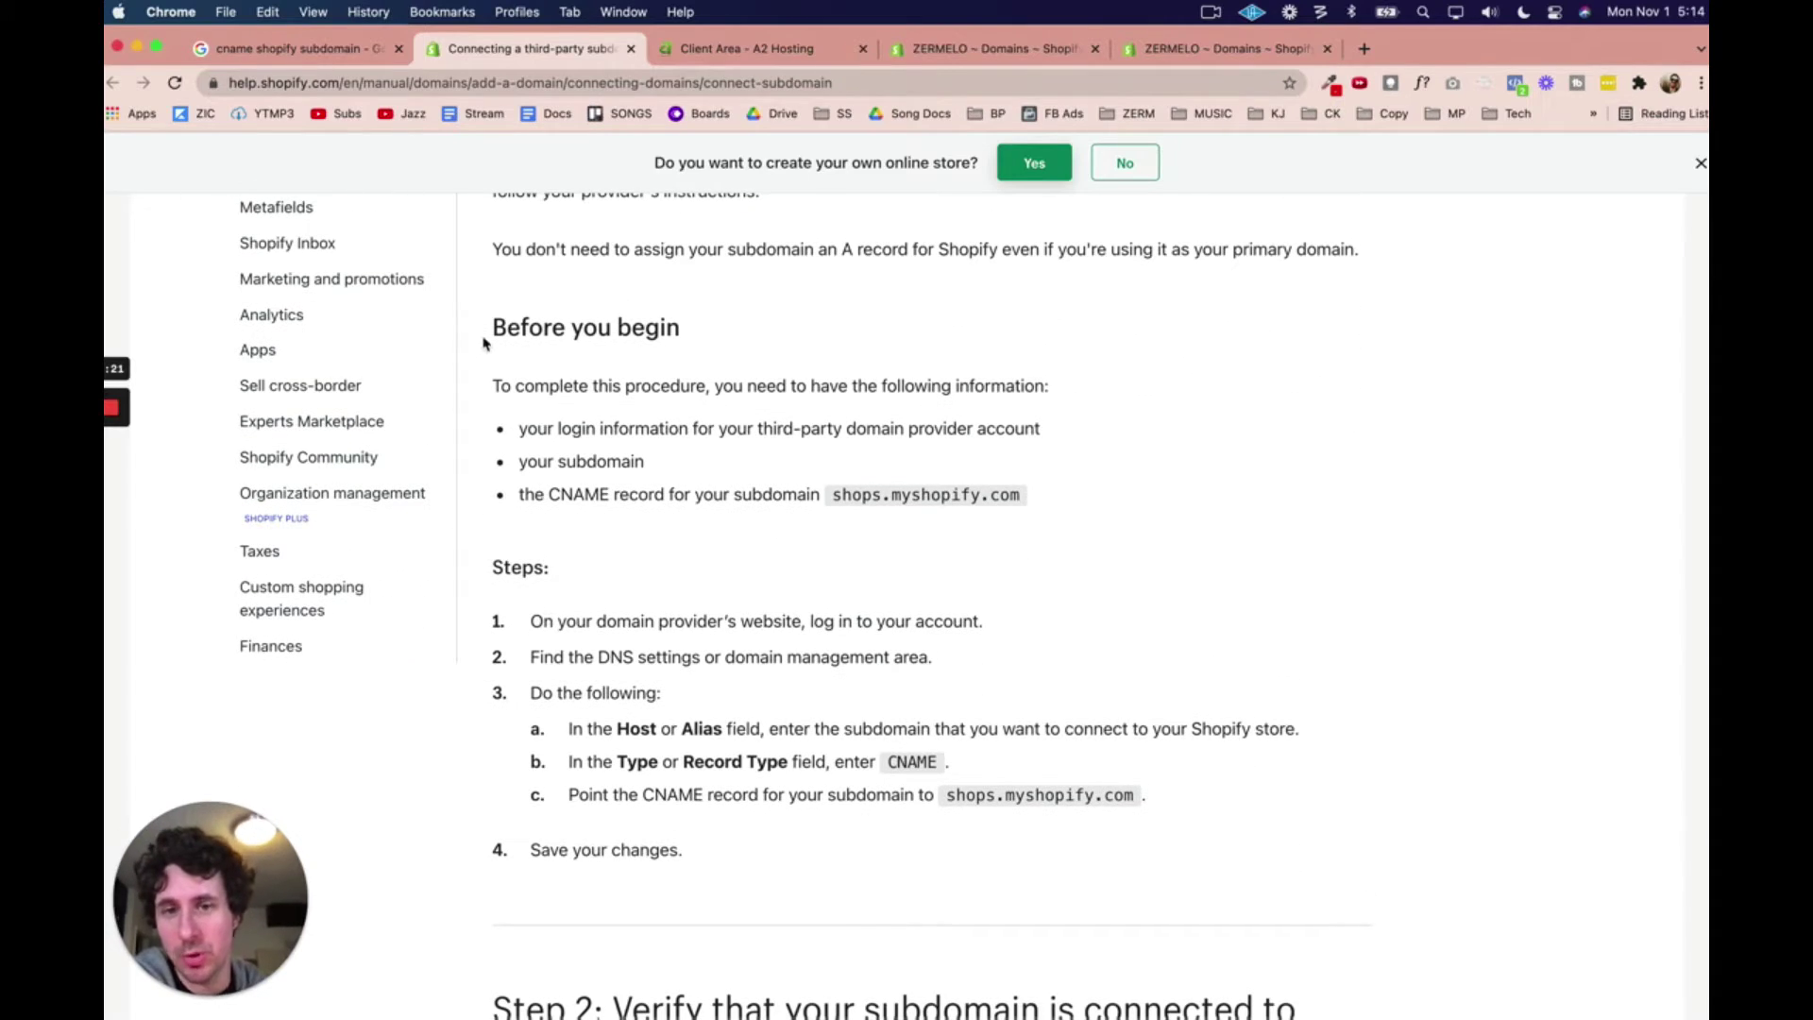
pyautogui.moveTo(486, 331); pyautogui.dragTo(1214, 822)
pyautogui.click(1202, 587)
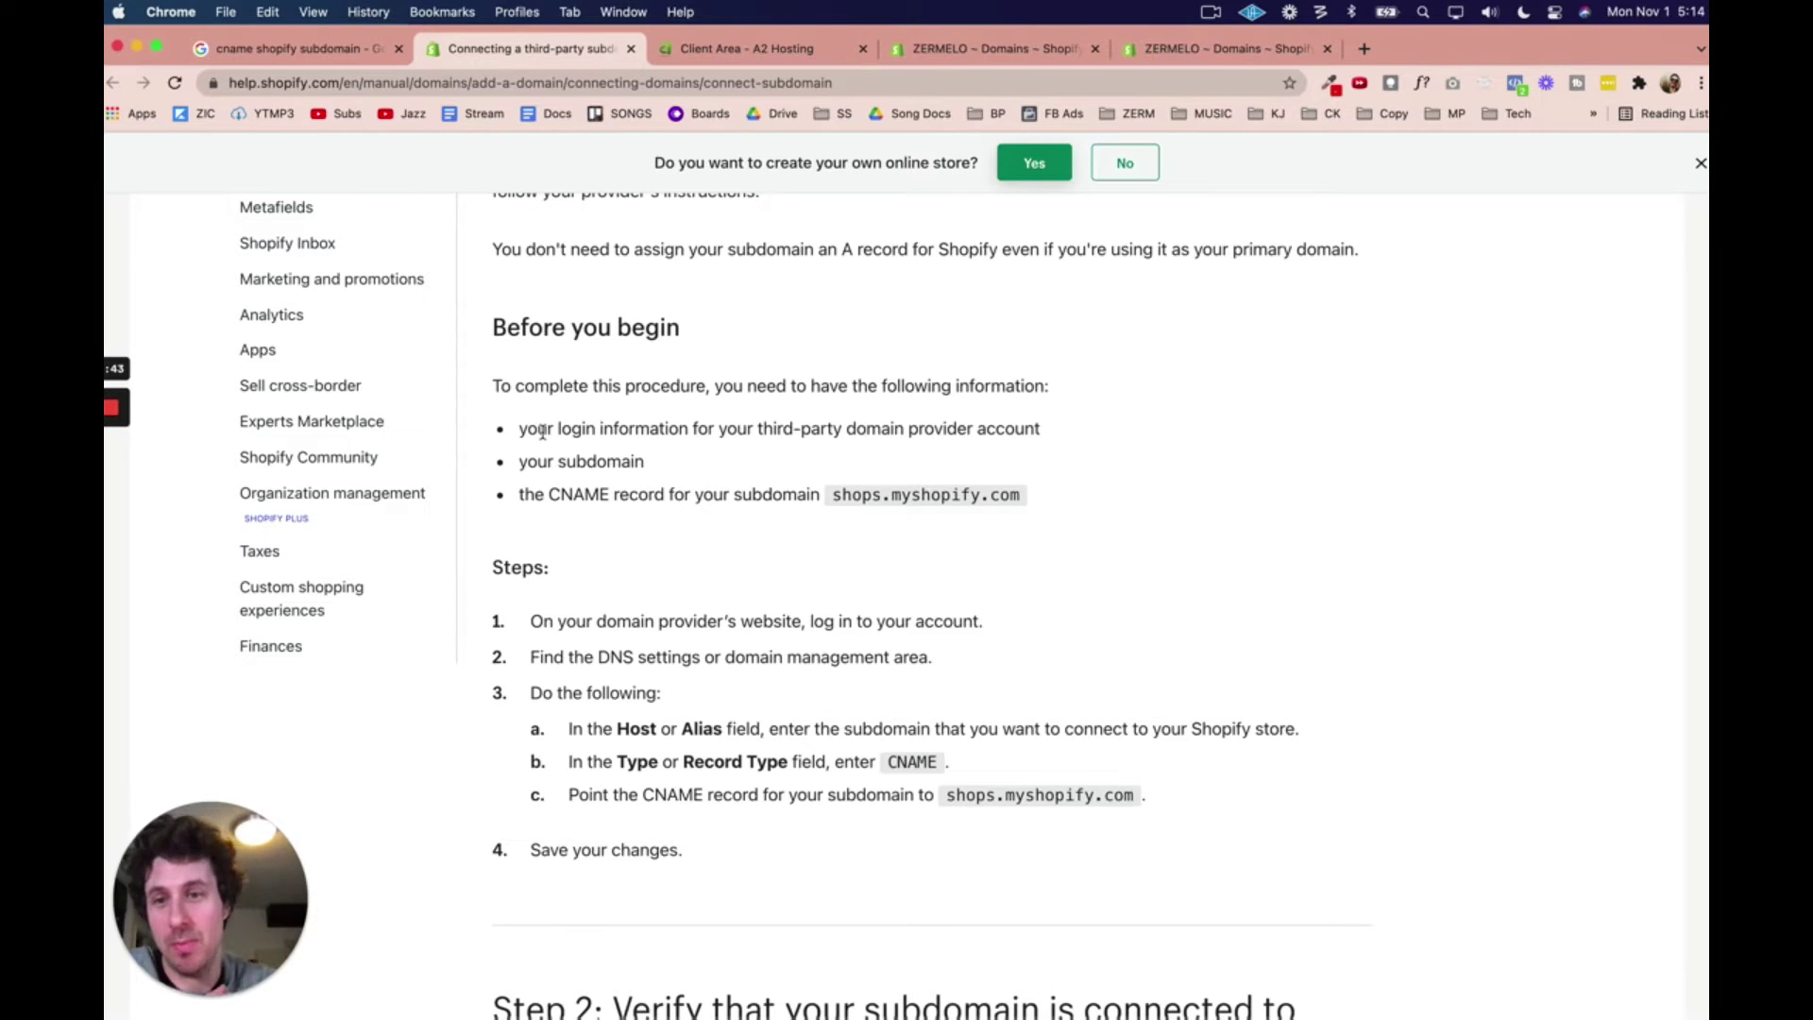
# Step: Go over the requirements: a subdomain, a CNAME record, and the target shops.myshopify.com
pyautogui.tripleClick(608, 465)
pyautogui.doubleClick(608, 465)
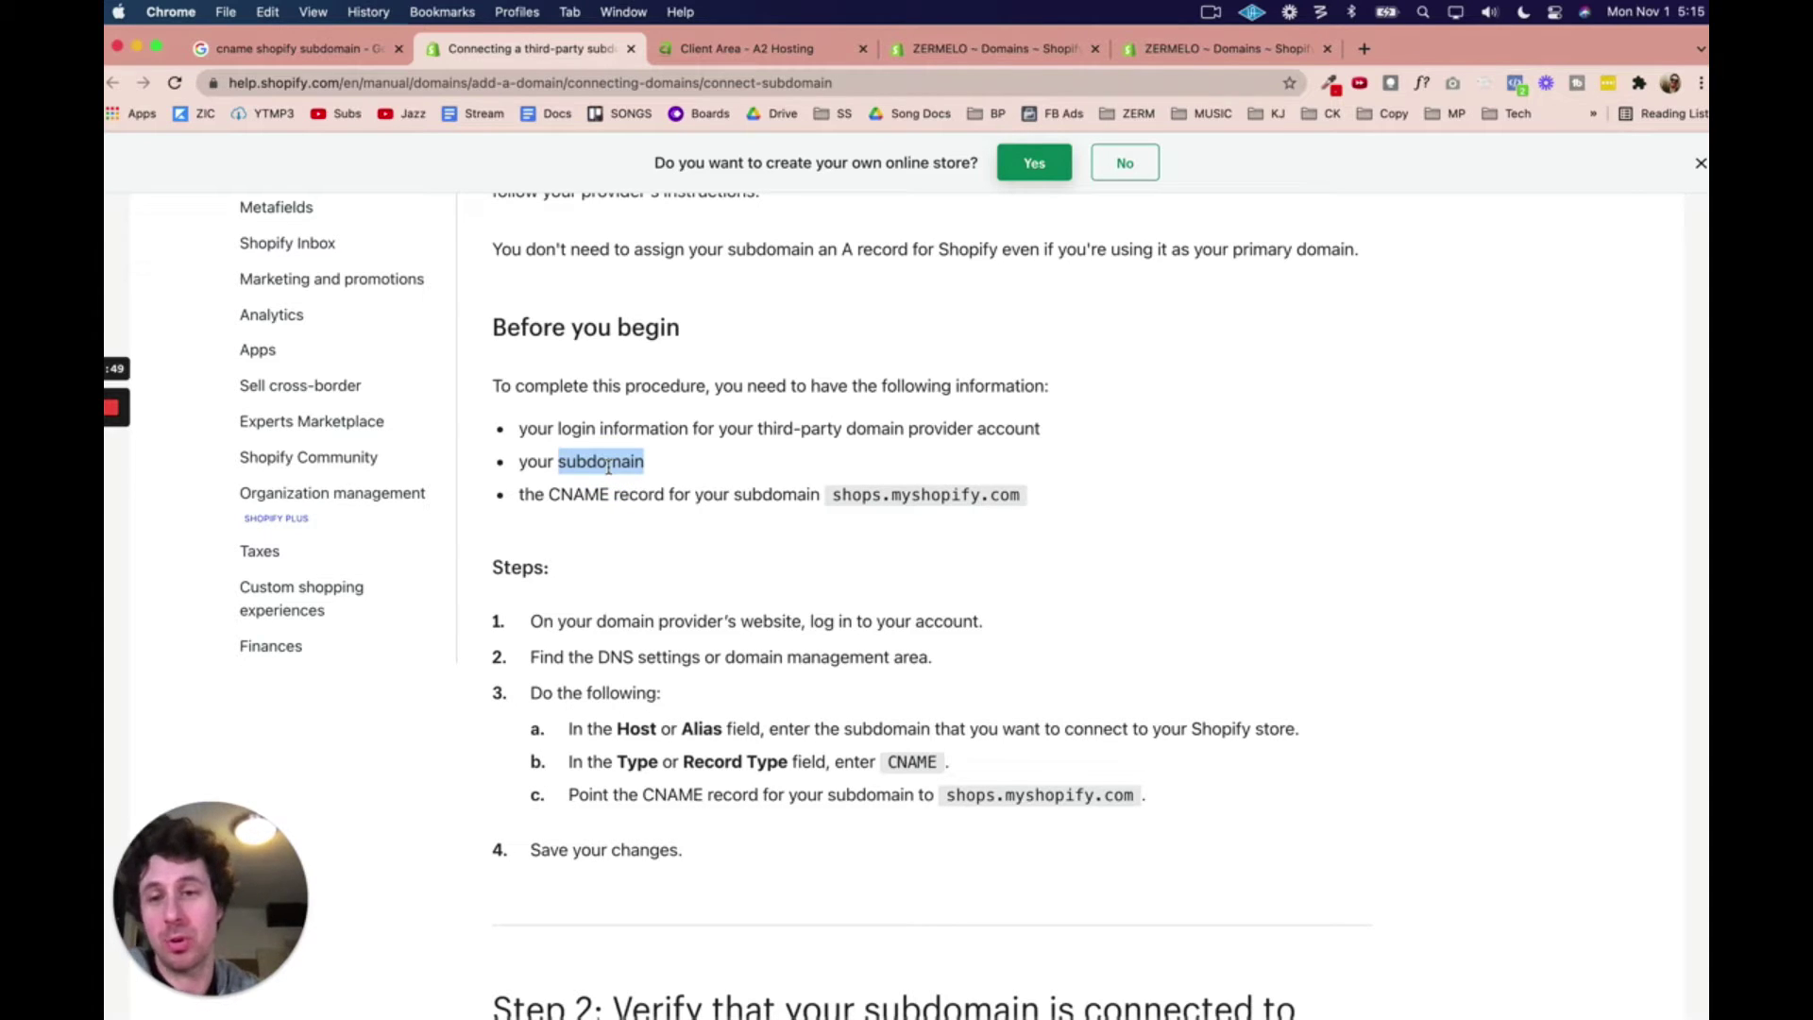
pyautogui.doubleClick(578, 495)
pyautogui.click(671, 495)
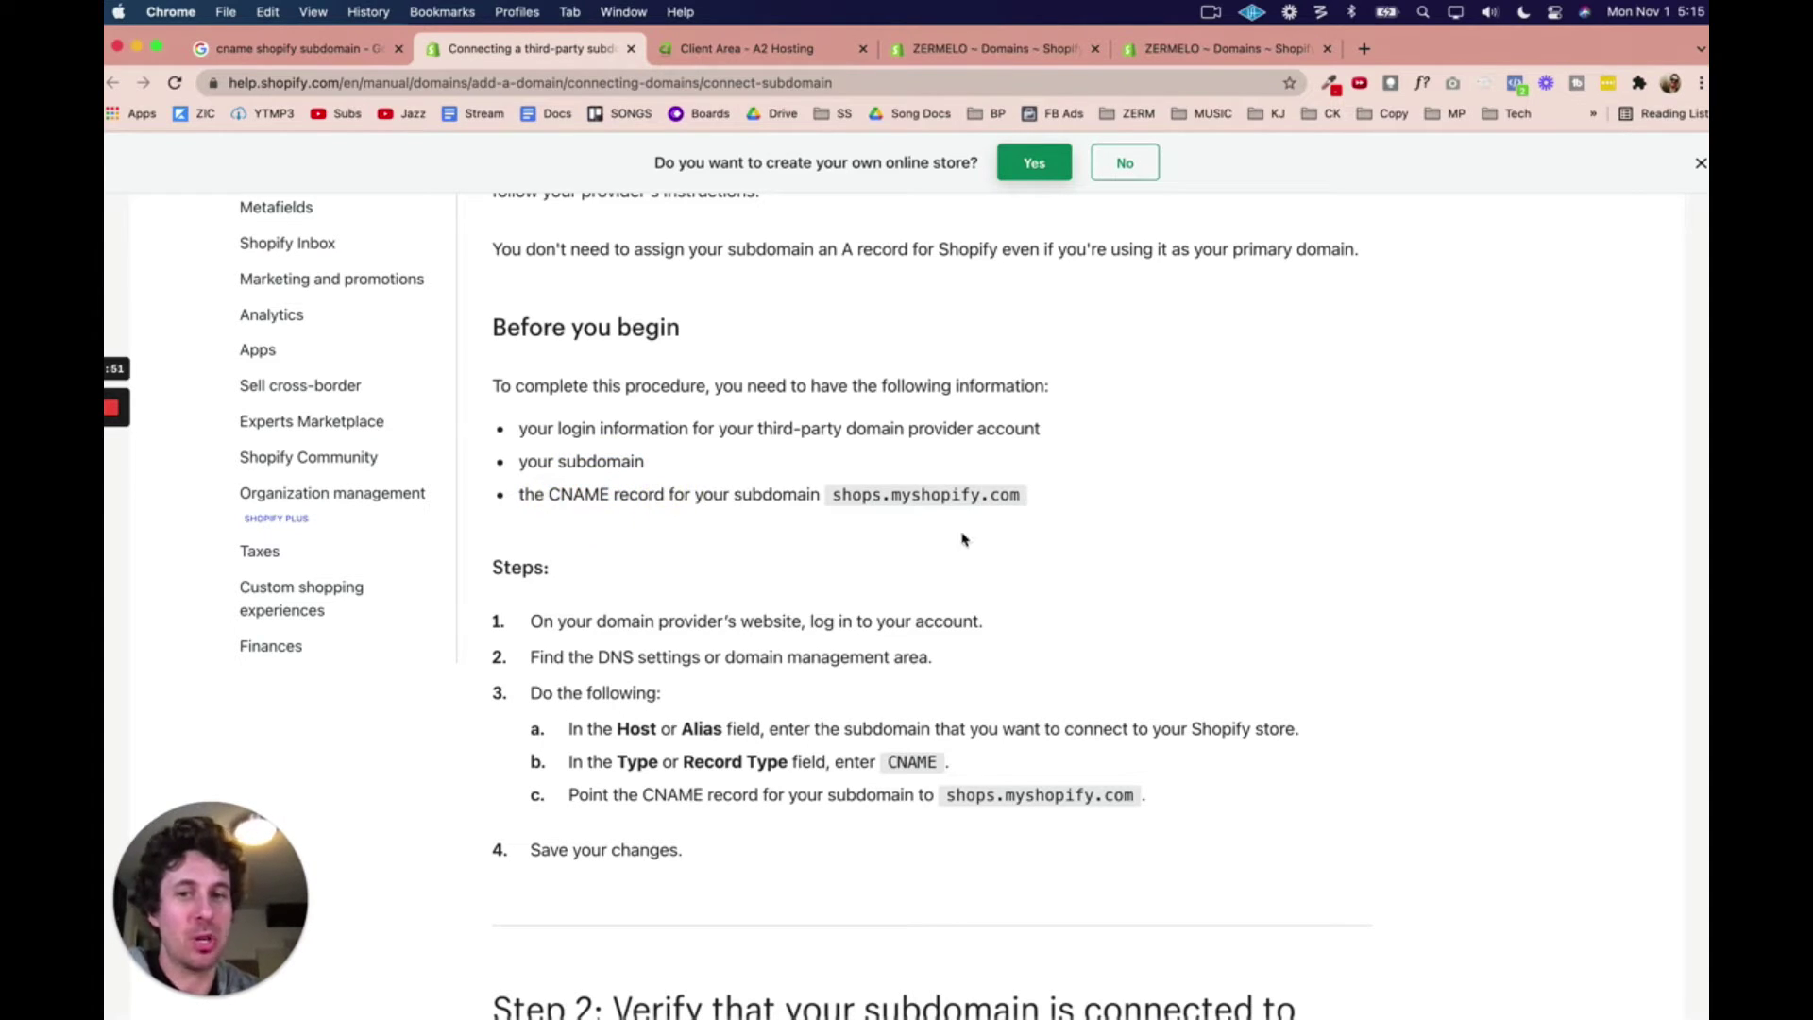
pyautogui.moveTo(535, 495); pyautogui.dragTo(1107, 531)
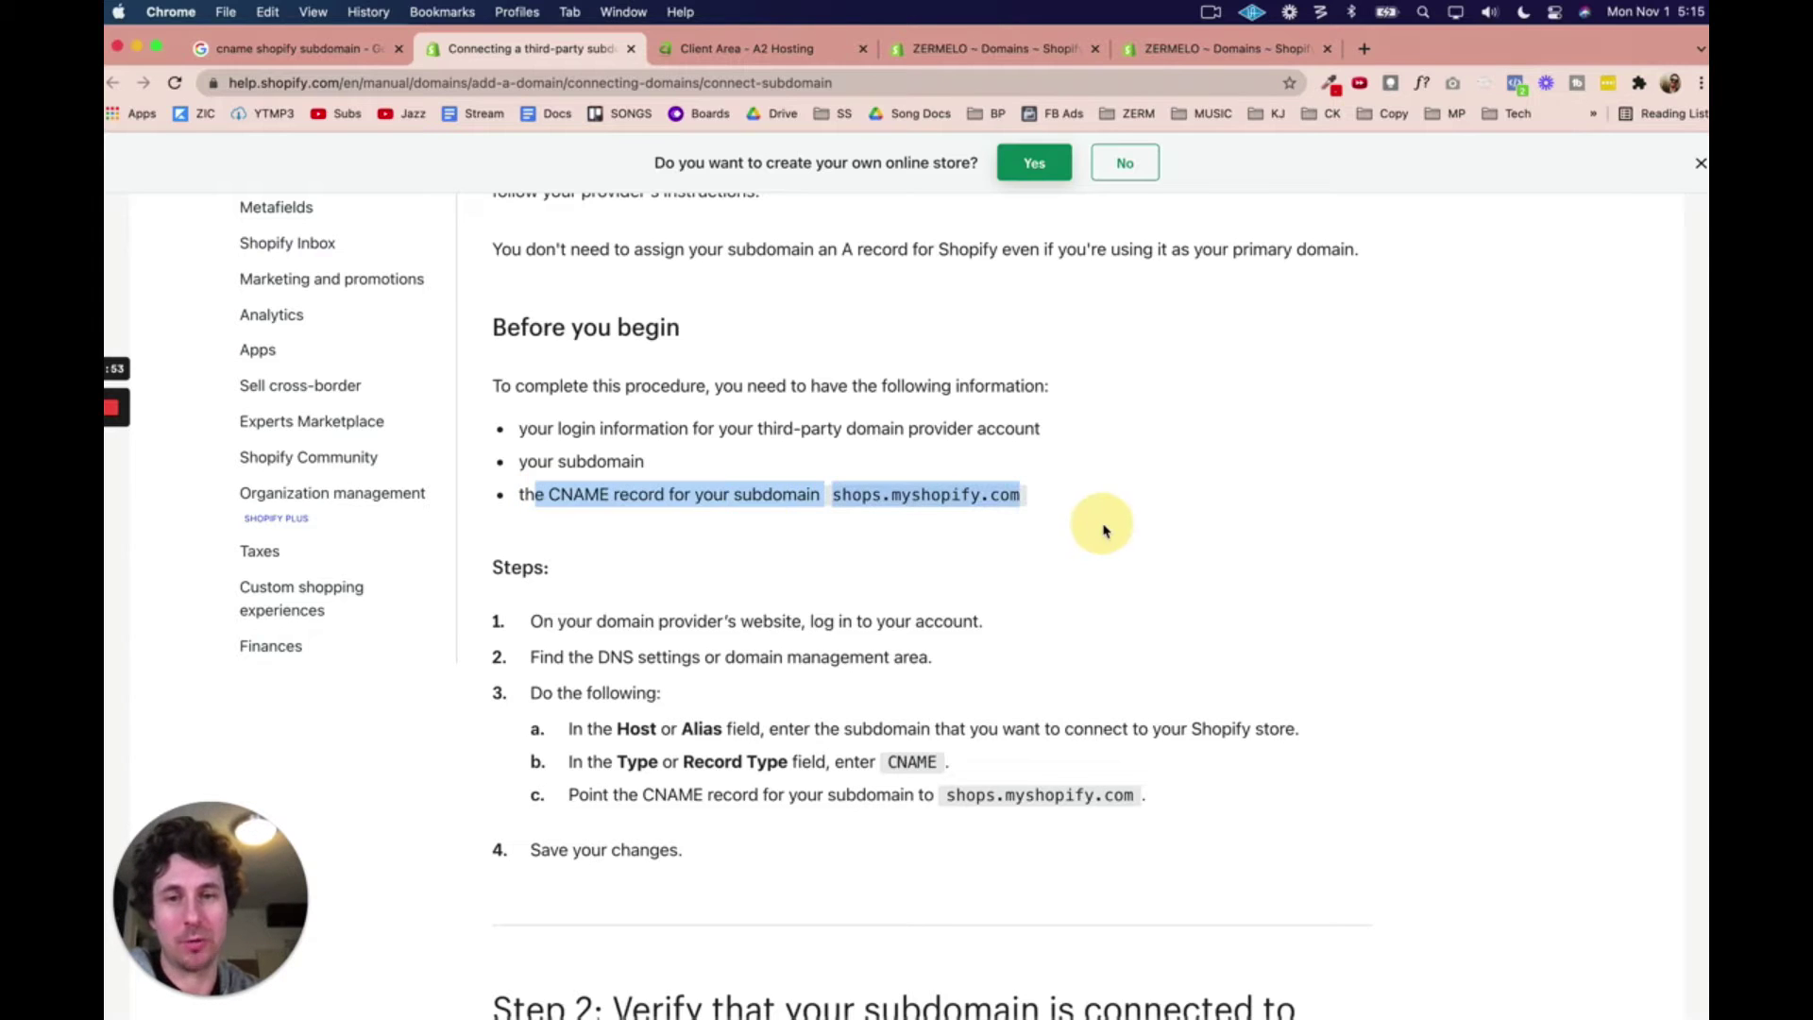
pyautogui.click(850, 485)
pyautogui.moveTo(833, 495); pyautogui.dragTo(1039, 497)
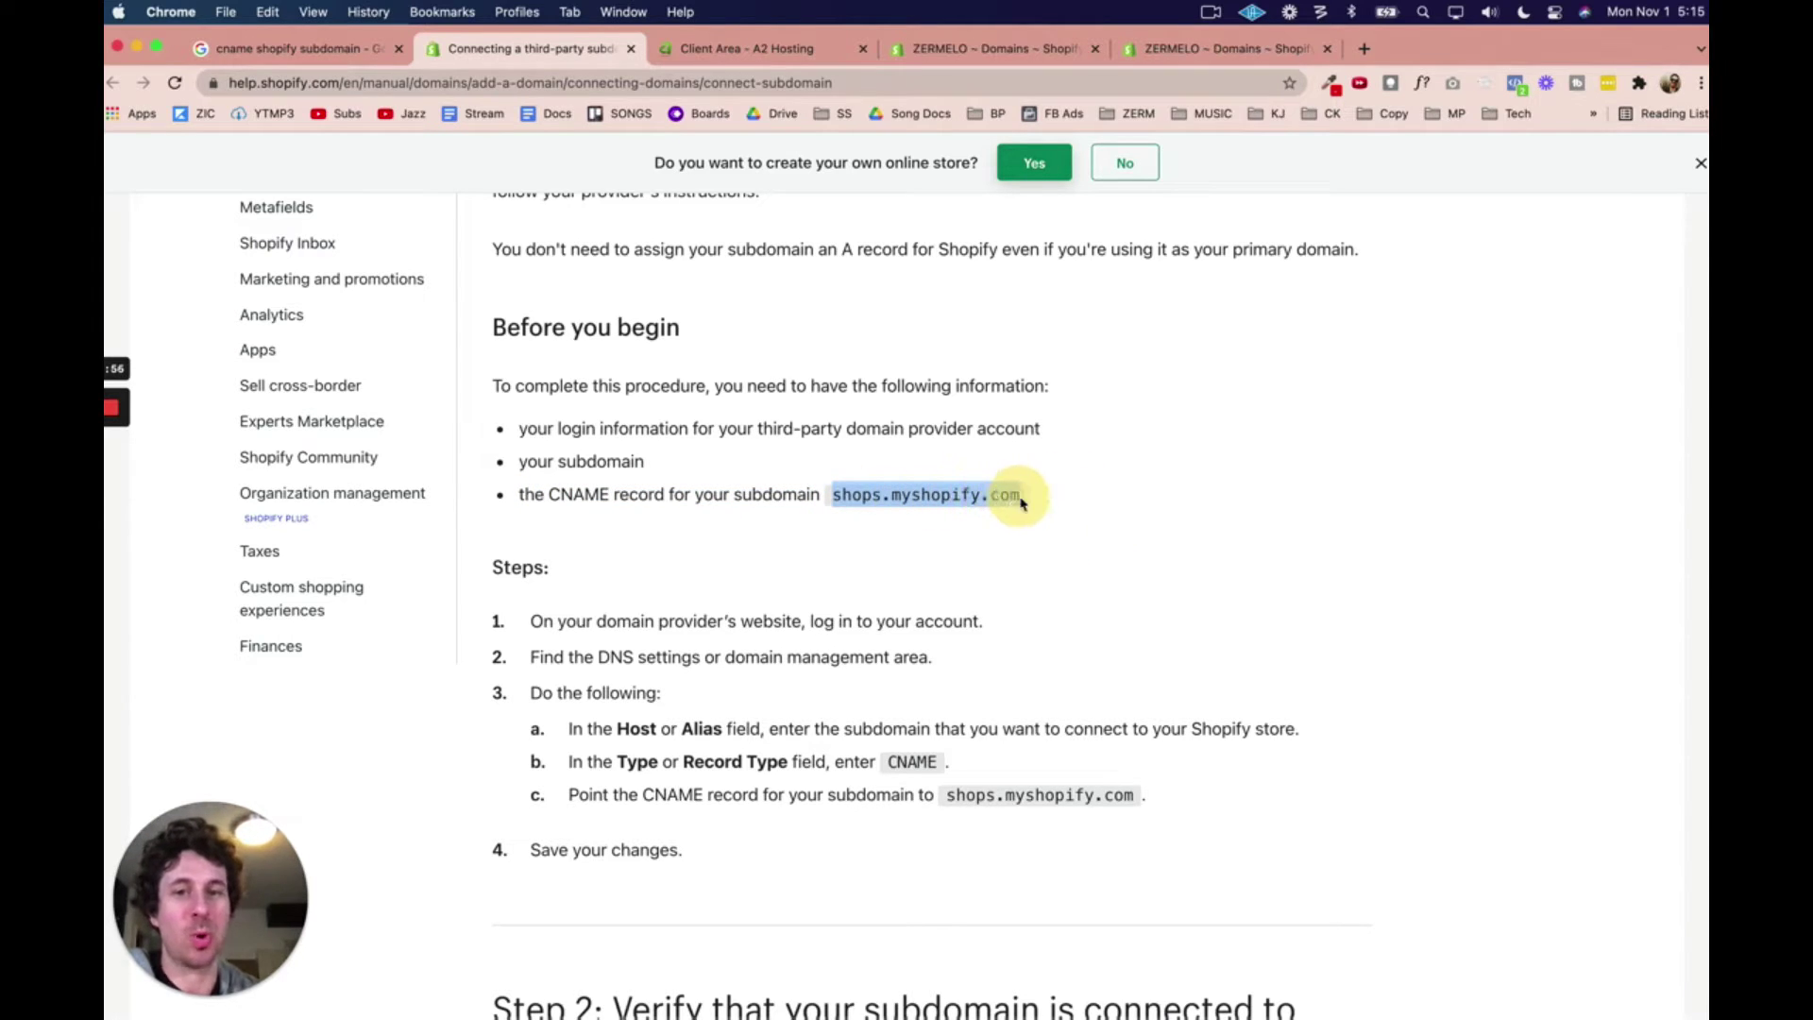
pyautogui.click(828, 500)
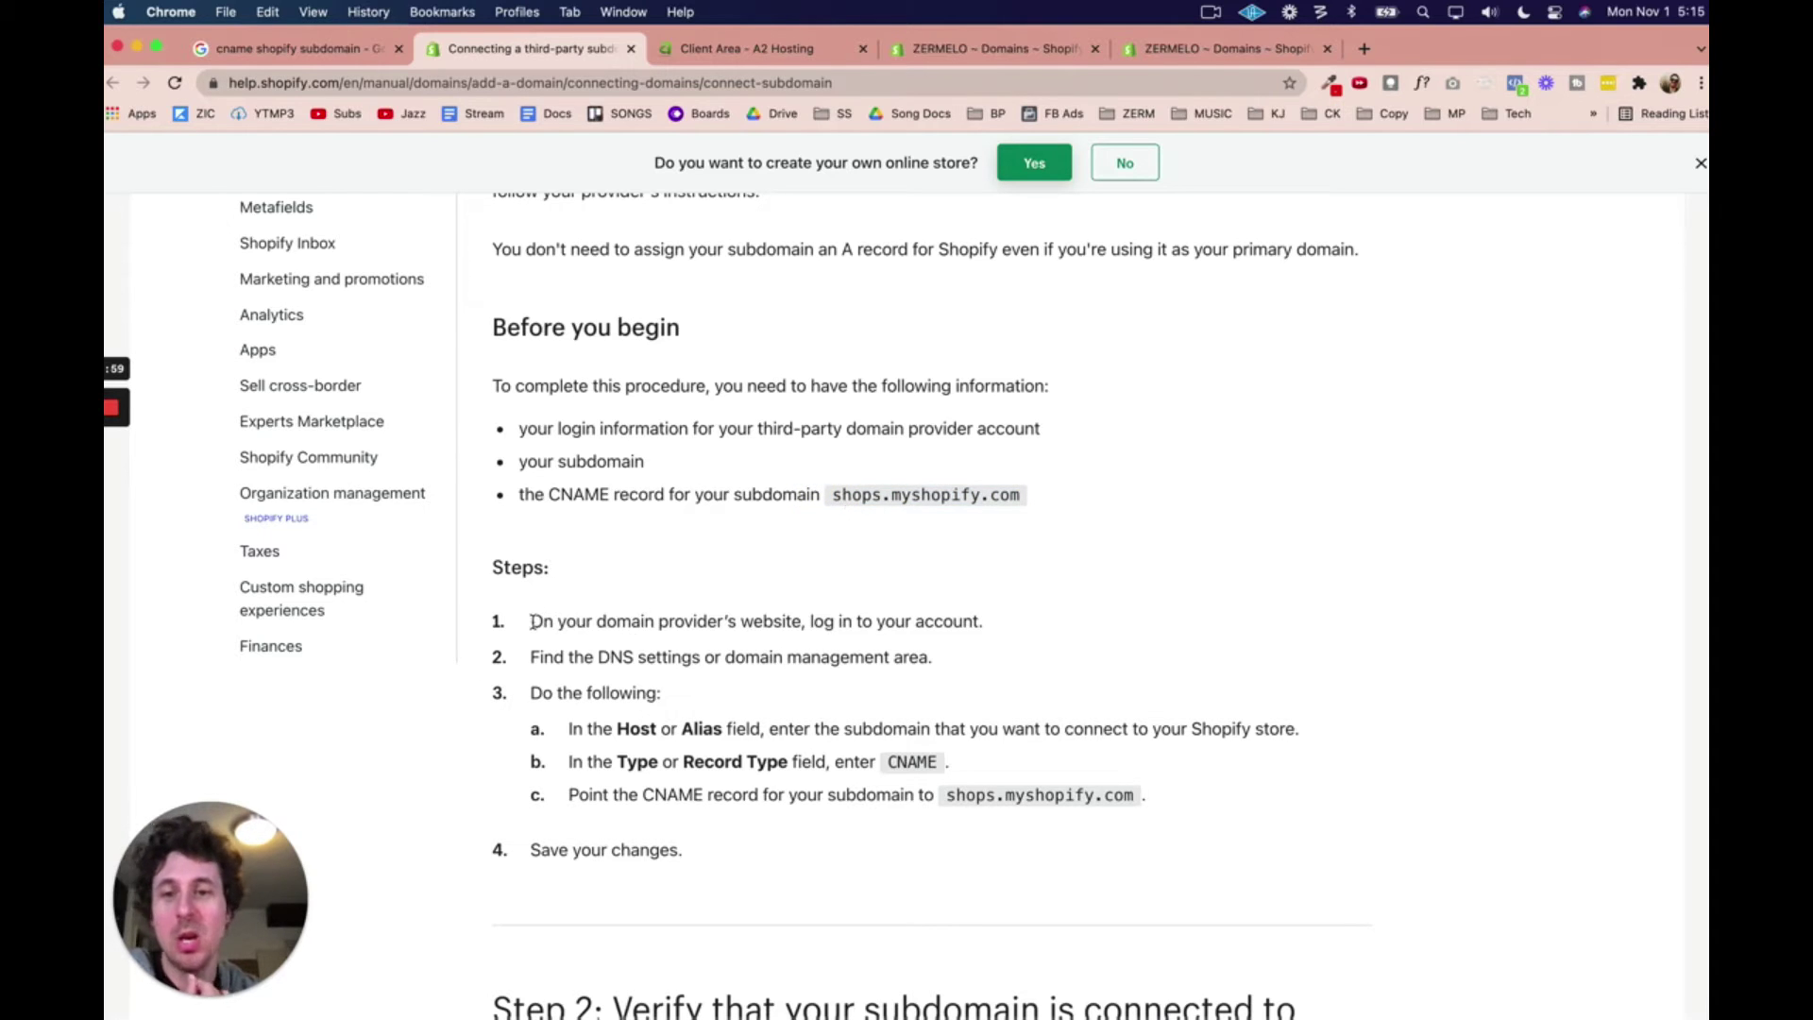
# Step: Go over the first steps: log in to the domain provider and find the DNS settings
pyautogui.moveTo(530, 622); pyautogui.dragTo(803, 622)
pyautogui.click(871, 623)
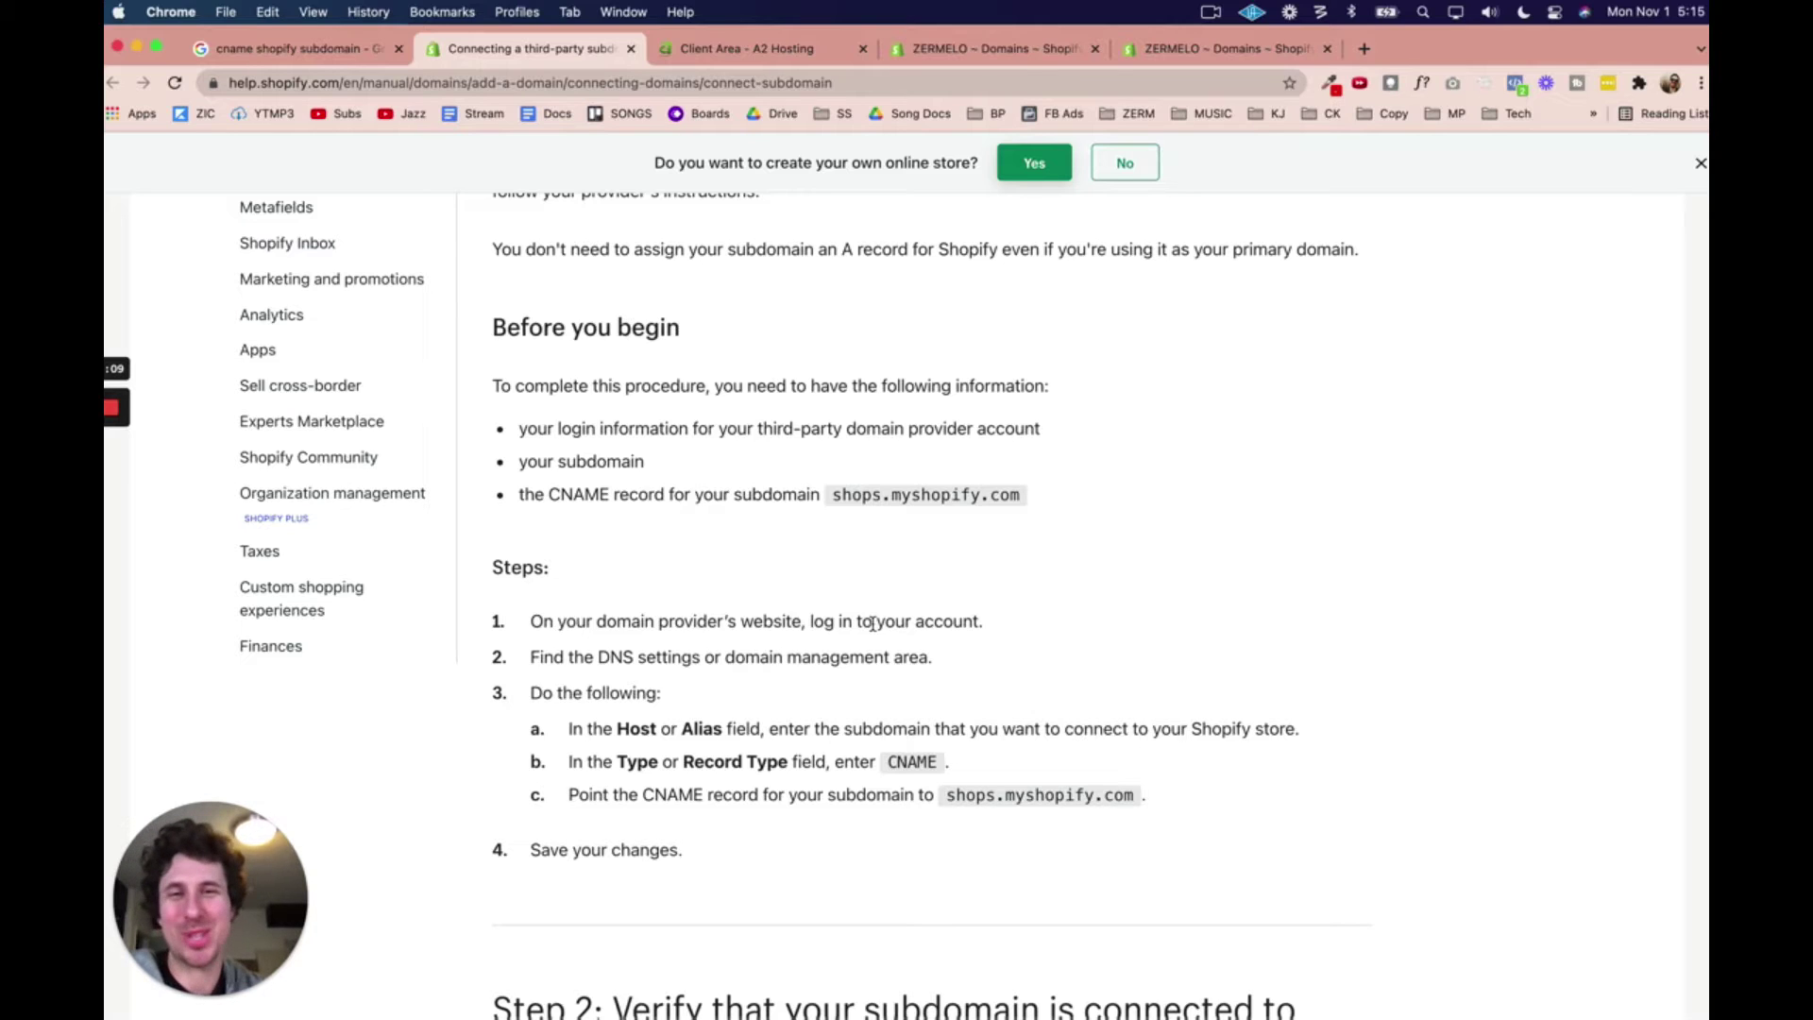
pyautogui.moveTo(595, 622); pyautogui.dragTo(873, 628)
pyautogui.click(808, 623)
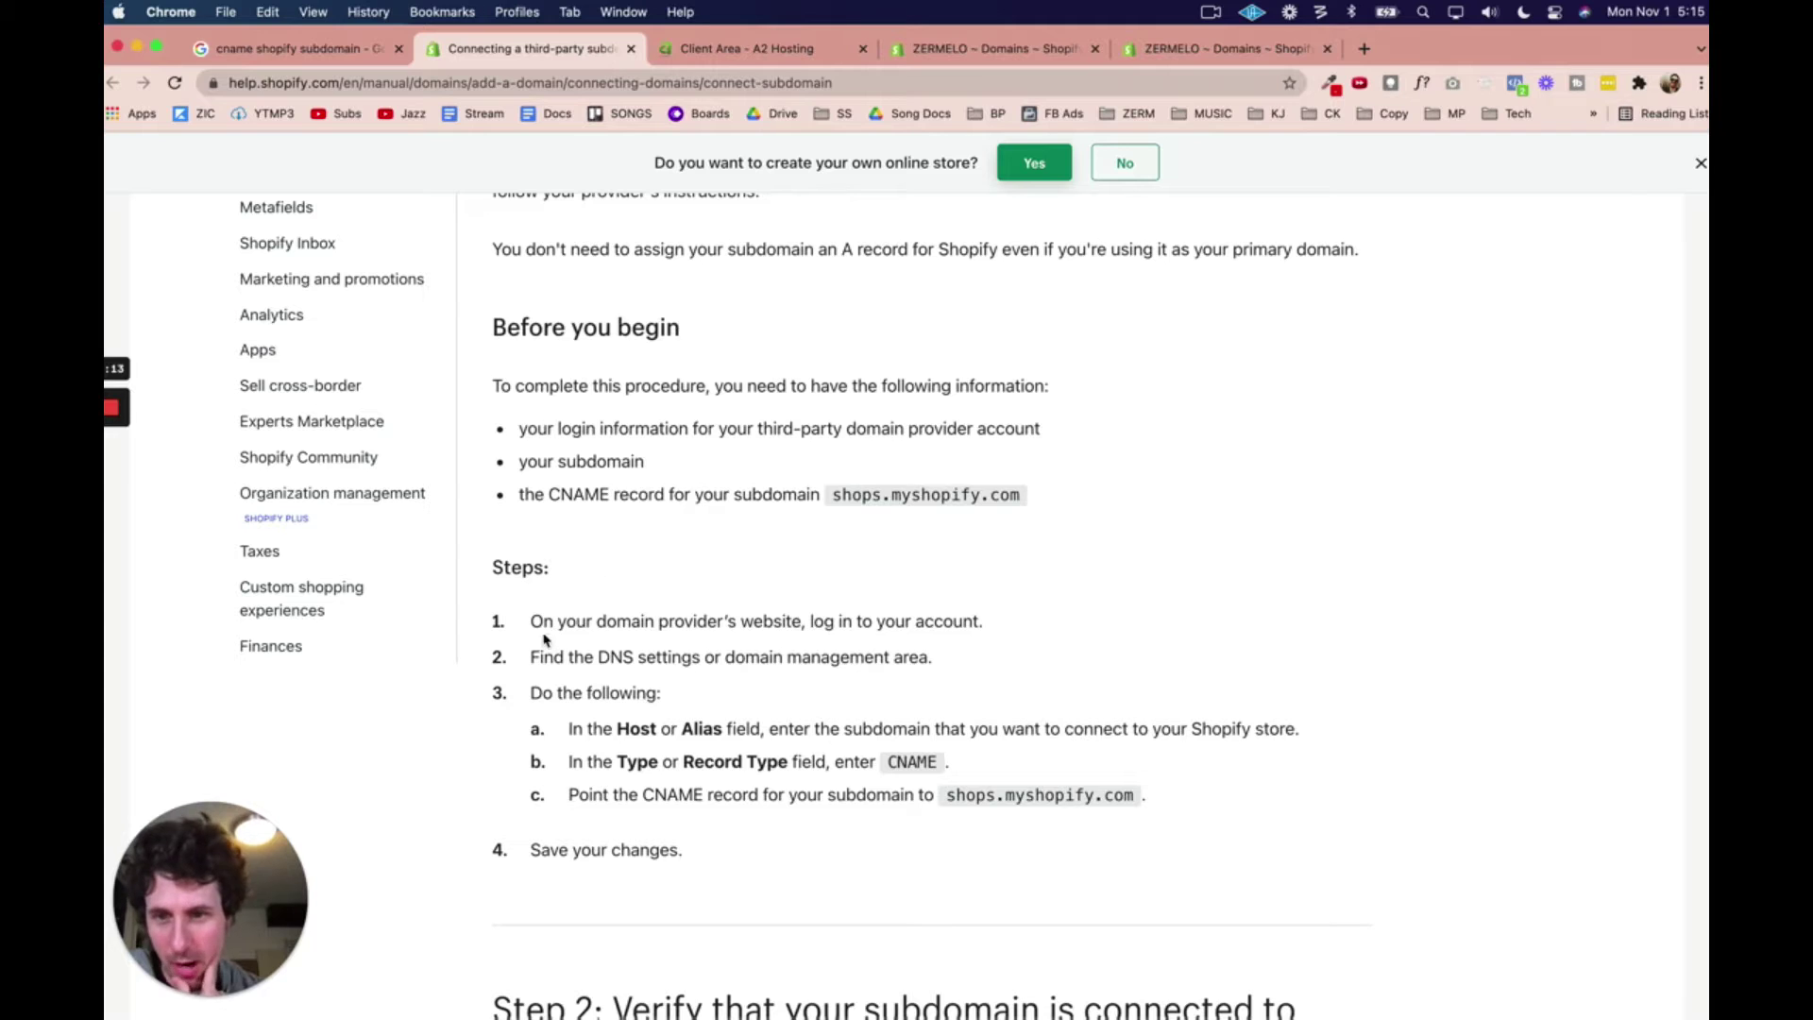
pyautogui.moveTo(537, 656); pyautogui.dragTo(948, 661)
pyautogui.click(948, 661)
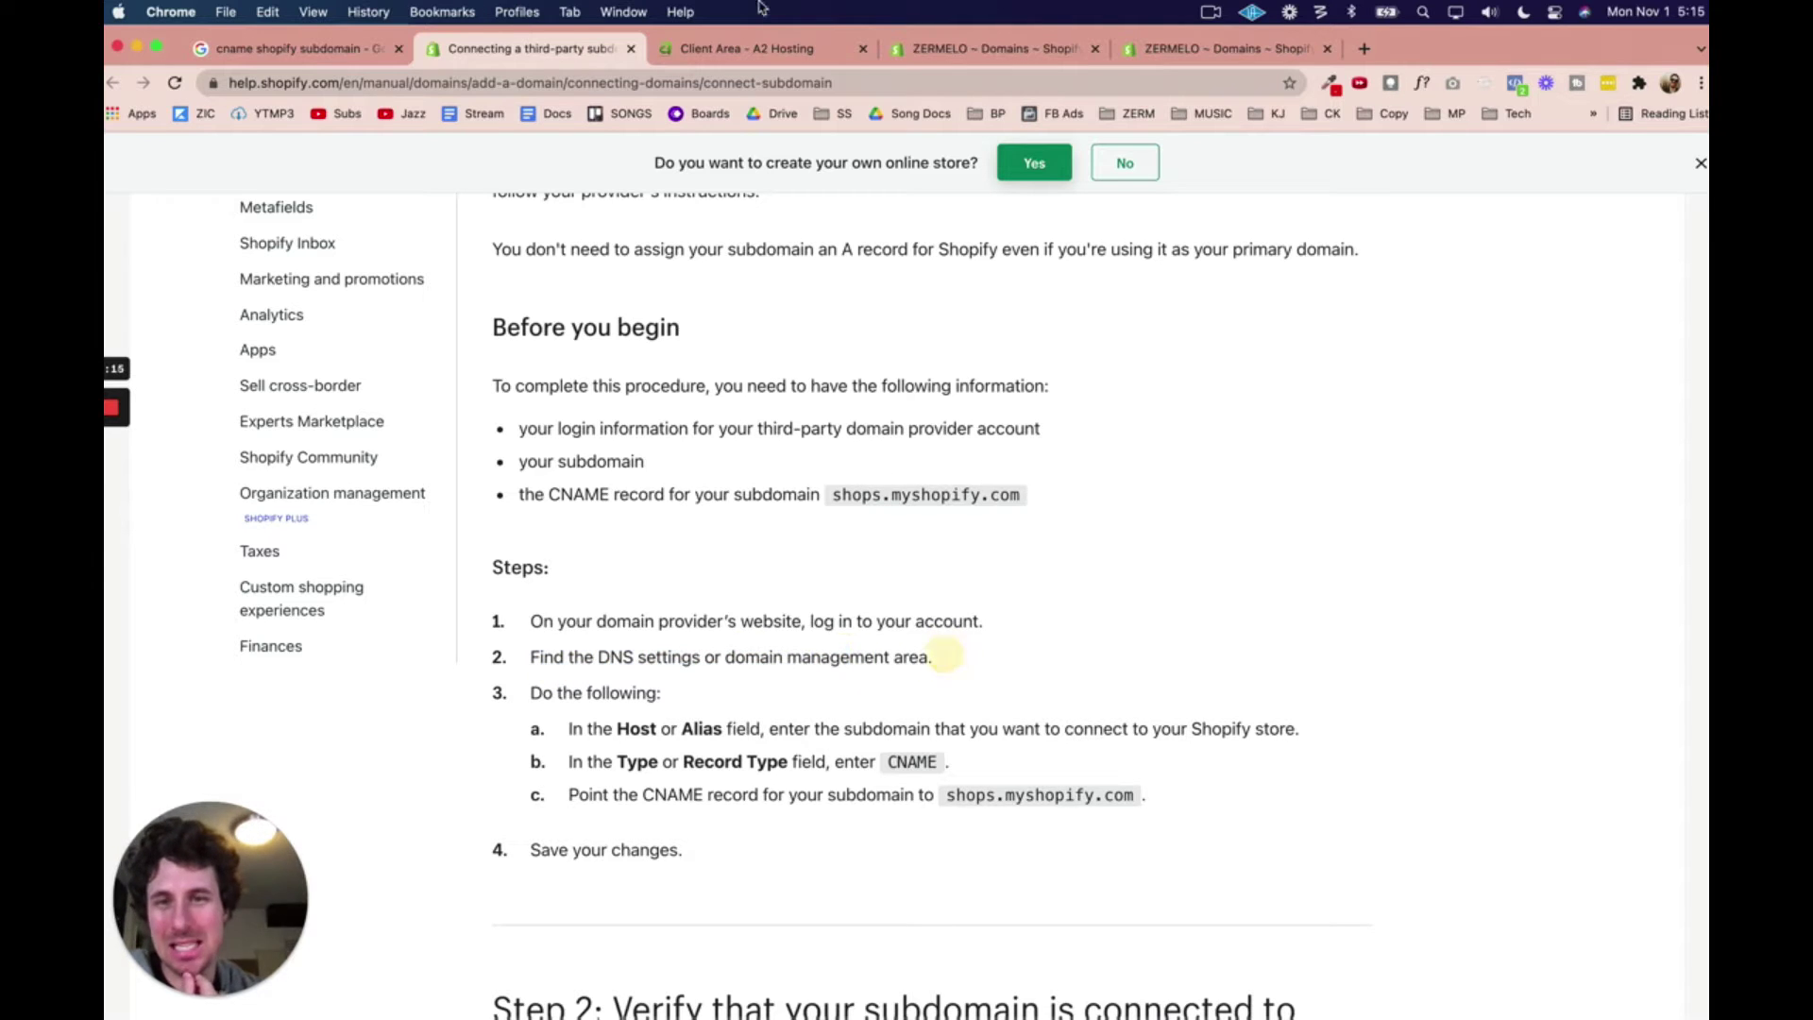
# Step: Log into cPanel for zermelomusic.com from the A2 Hosting client area and scroll to the Domains tools
pyautogui.click(746, 55)
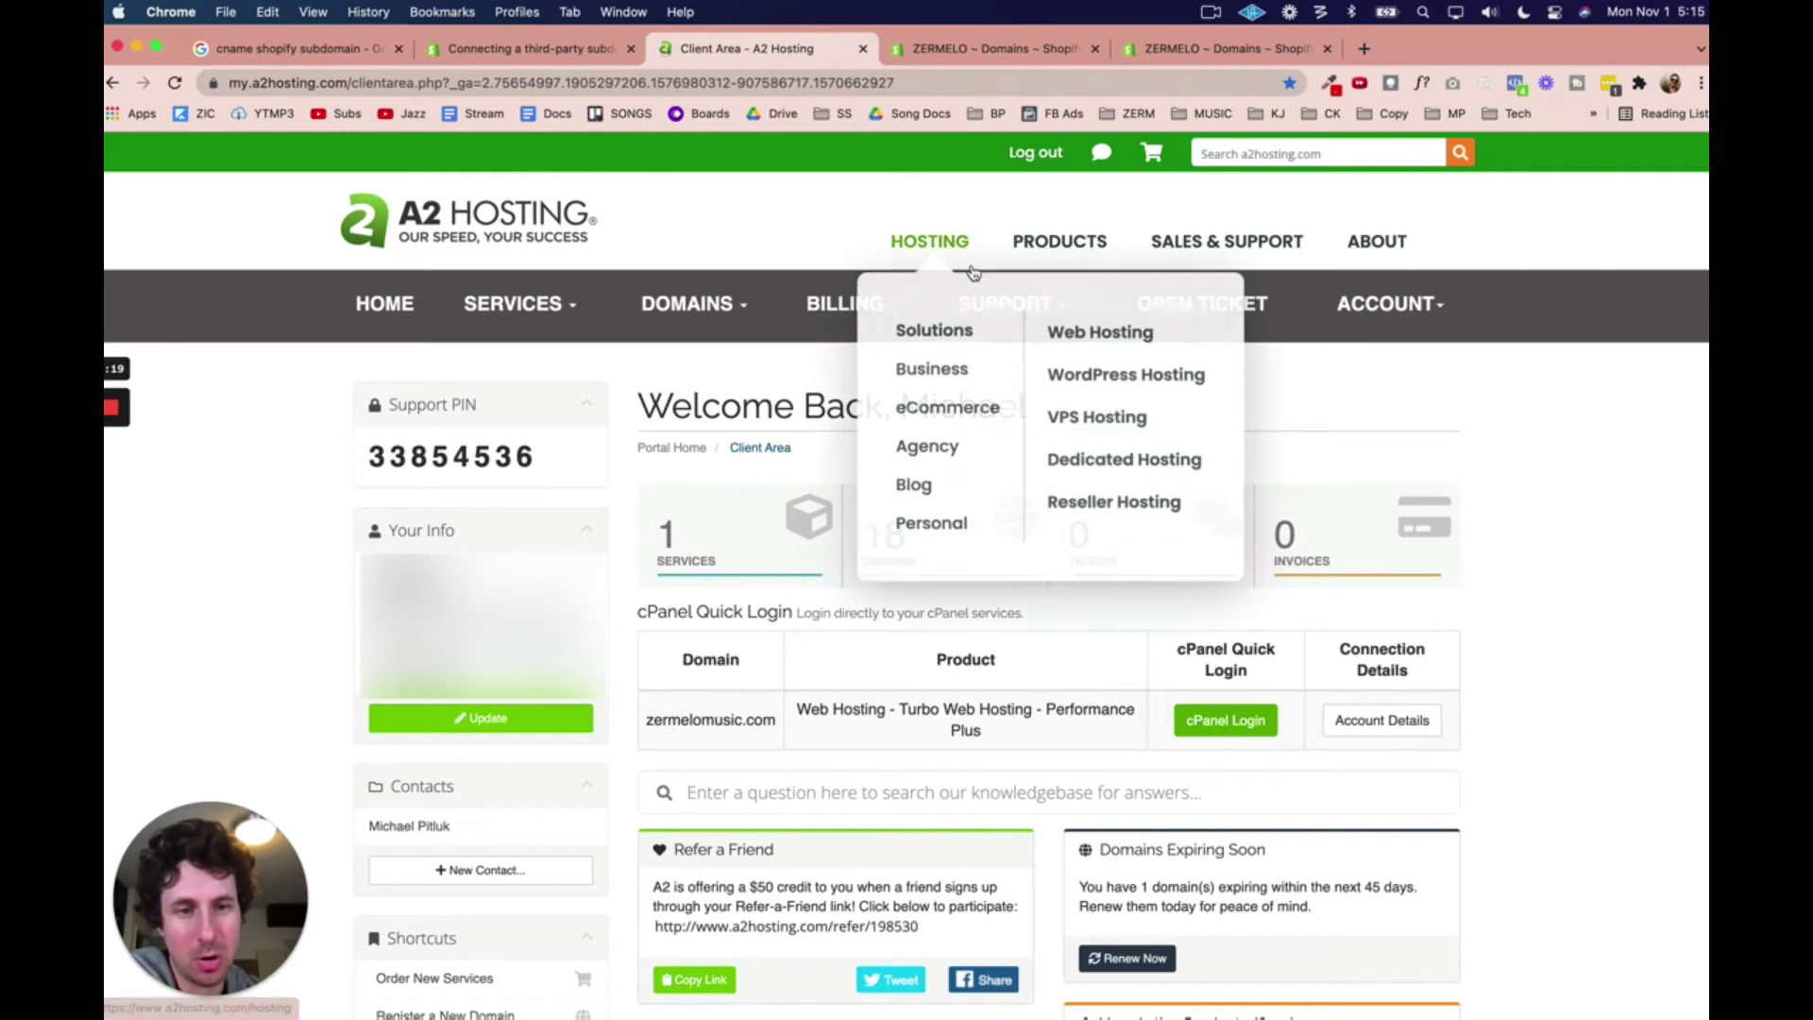
pyautogui.moveTo(647, 720); pyautogui.dragTo(782, 720)
pyautogui.click(709, 717)
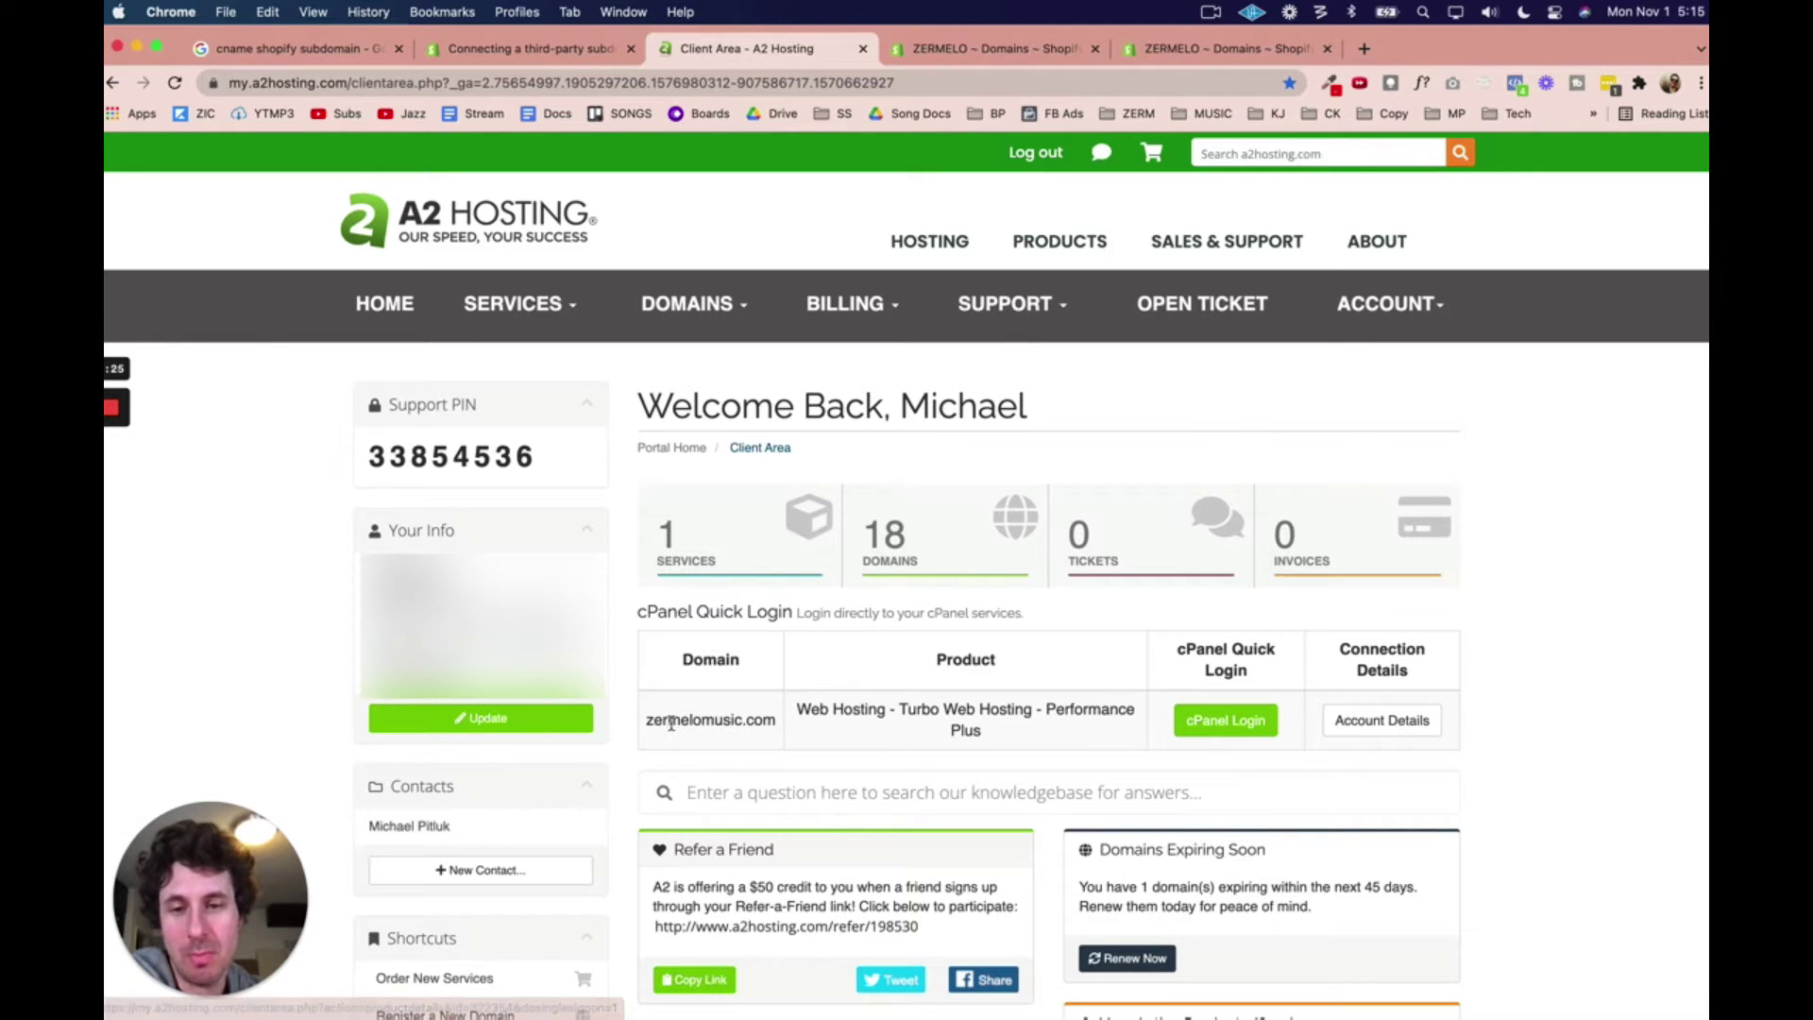
pyautogui.moveTo(648, 720); pyautogui.dragTo(774, 720)
pyautogui.click(771, 721)
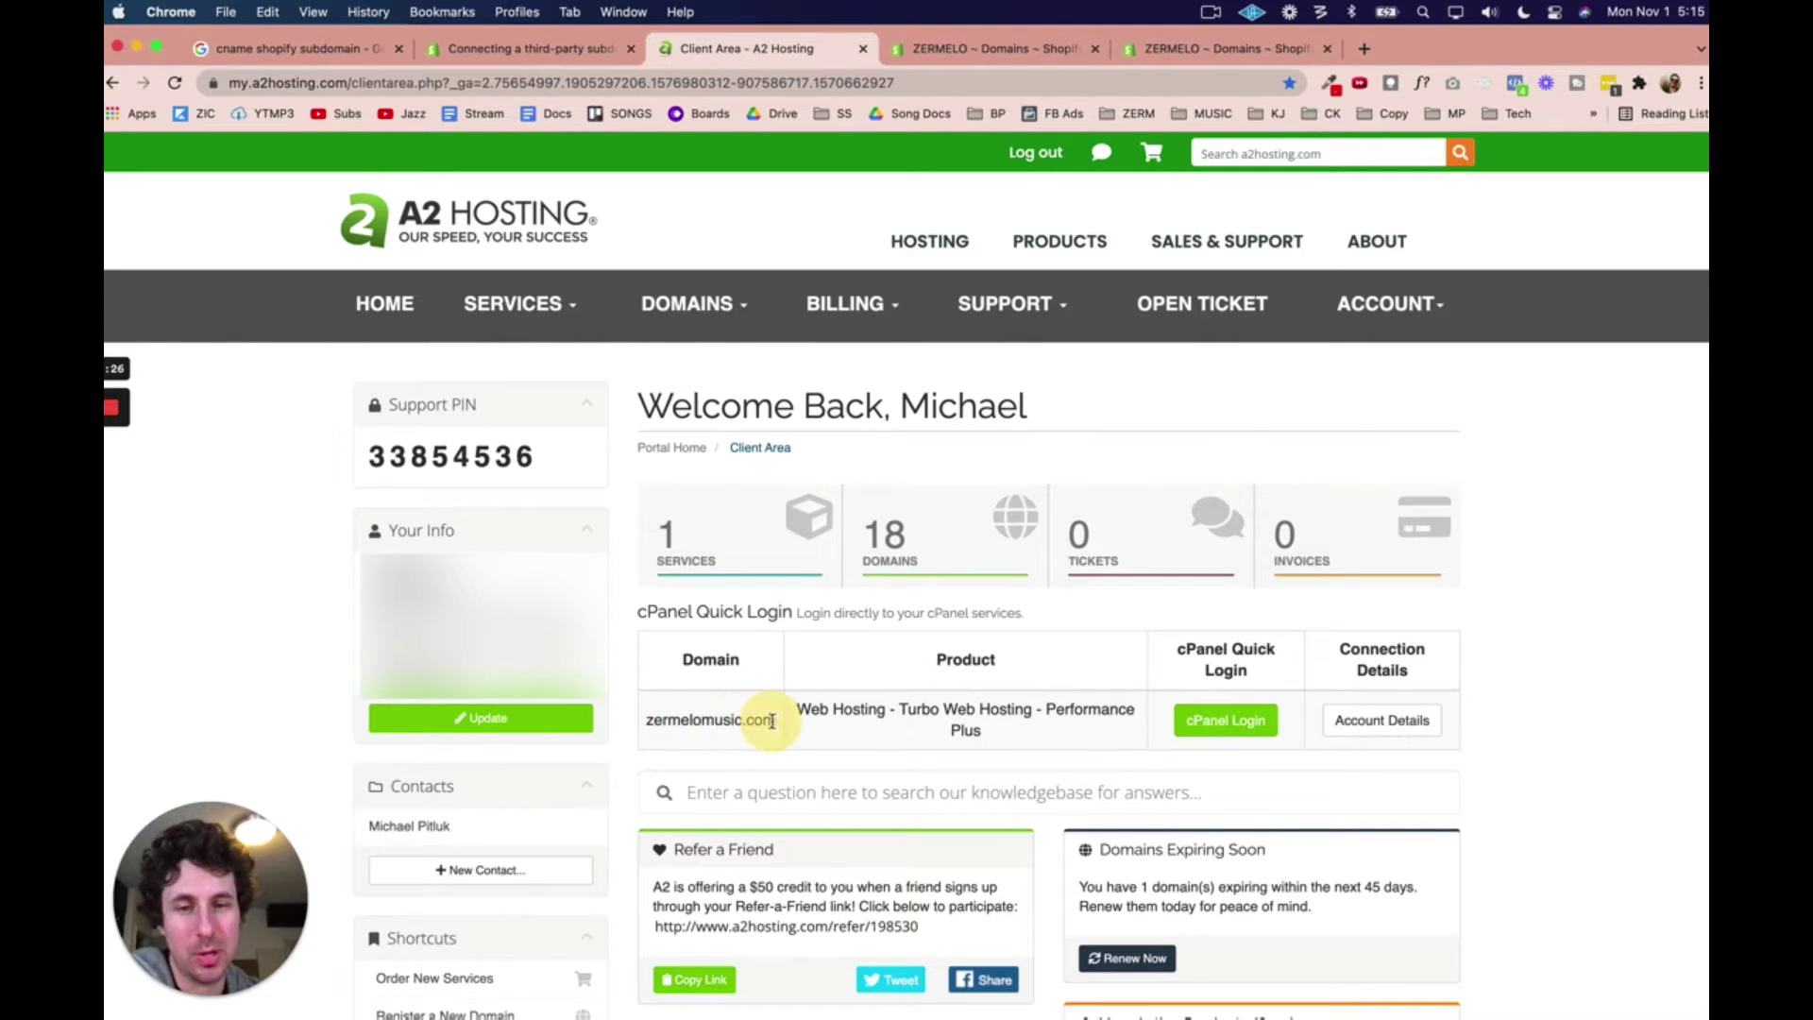
pyautogui.click(1228, 721)
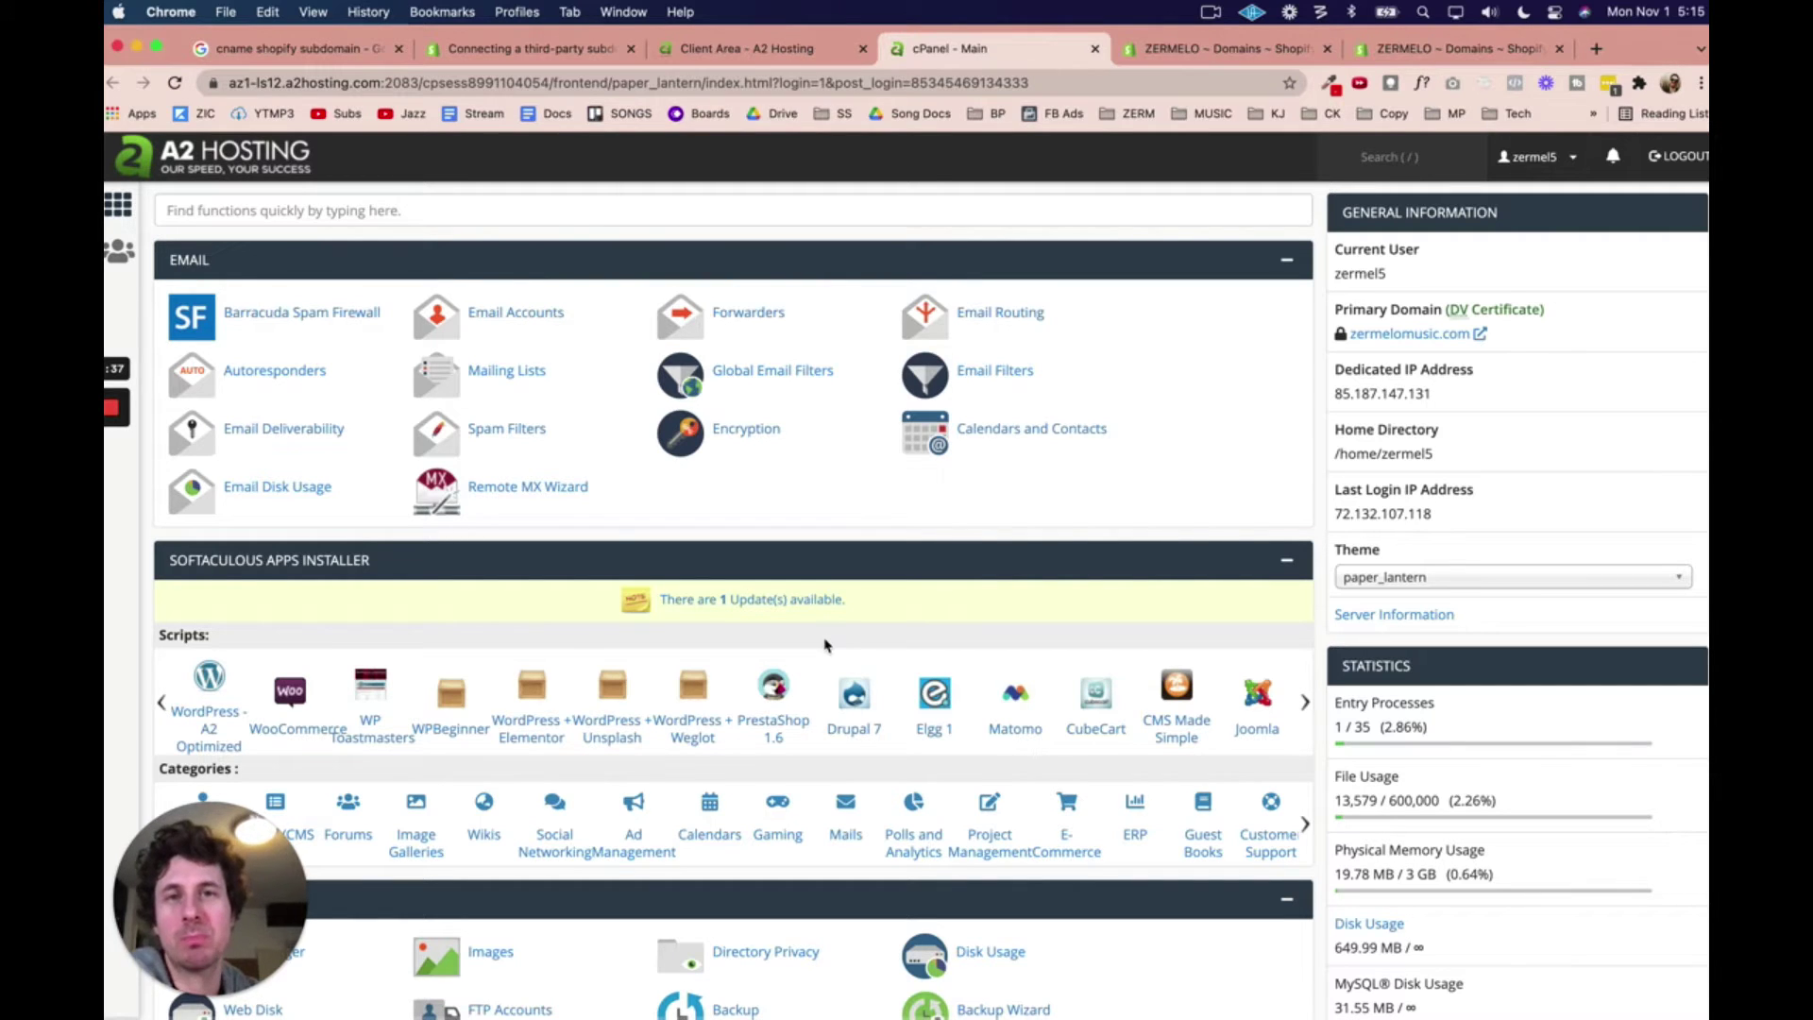
pyautogui.scroll(-5, 569, 525)
pyautogui.scroll(-7, 569, 524)
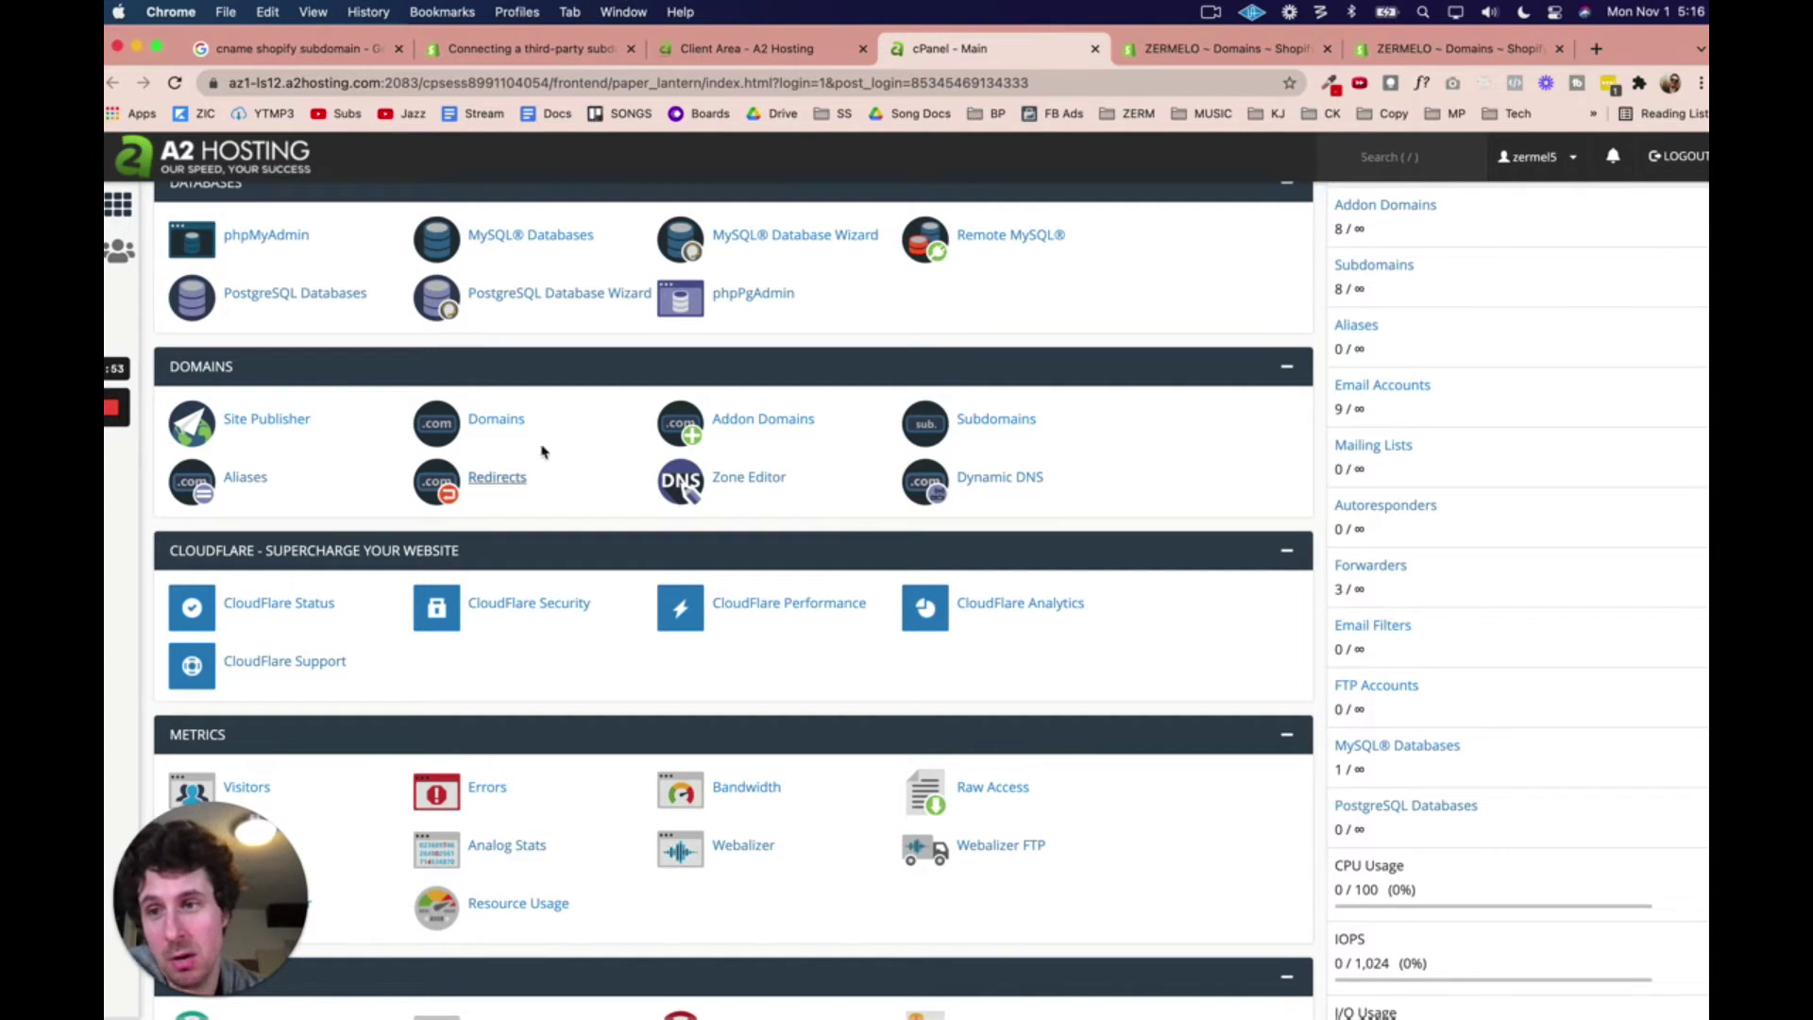
# Step: Open Zone Editor and manage the DNS records for zermelomusic.com
pyautogui.click(764, 481)
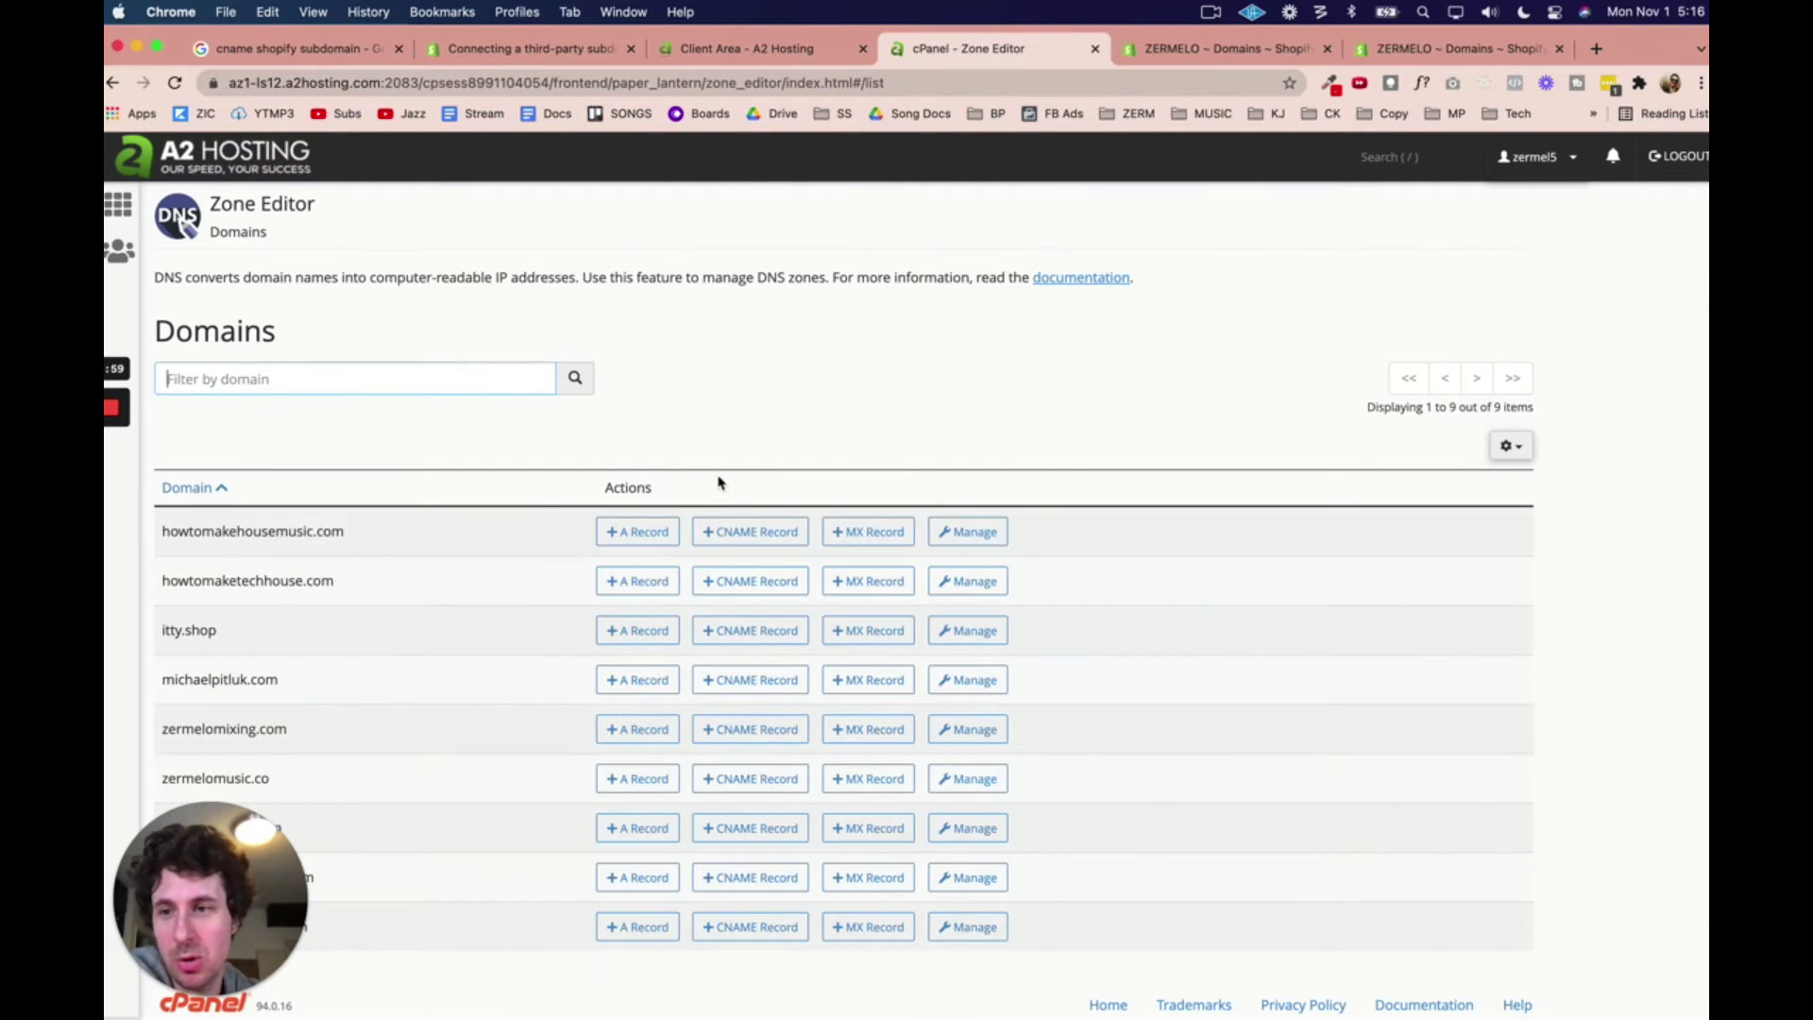
pyautogui.scroll(-1, 448, 531)
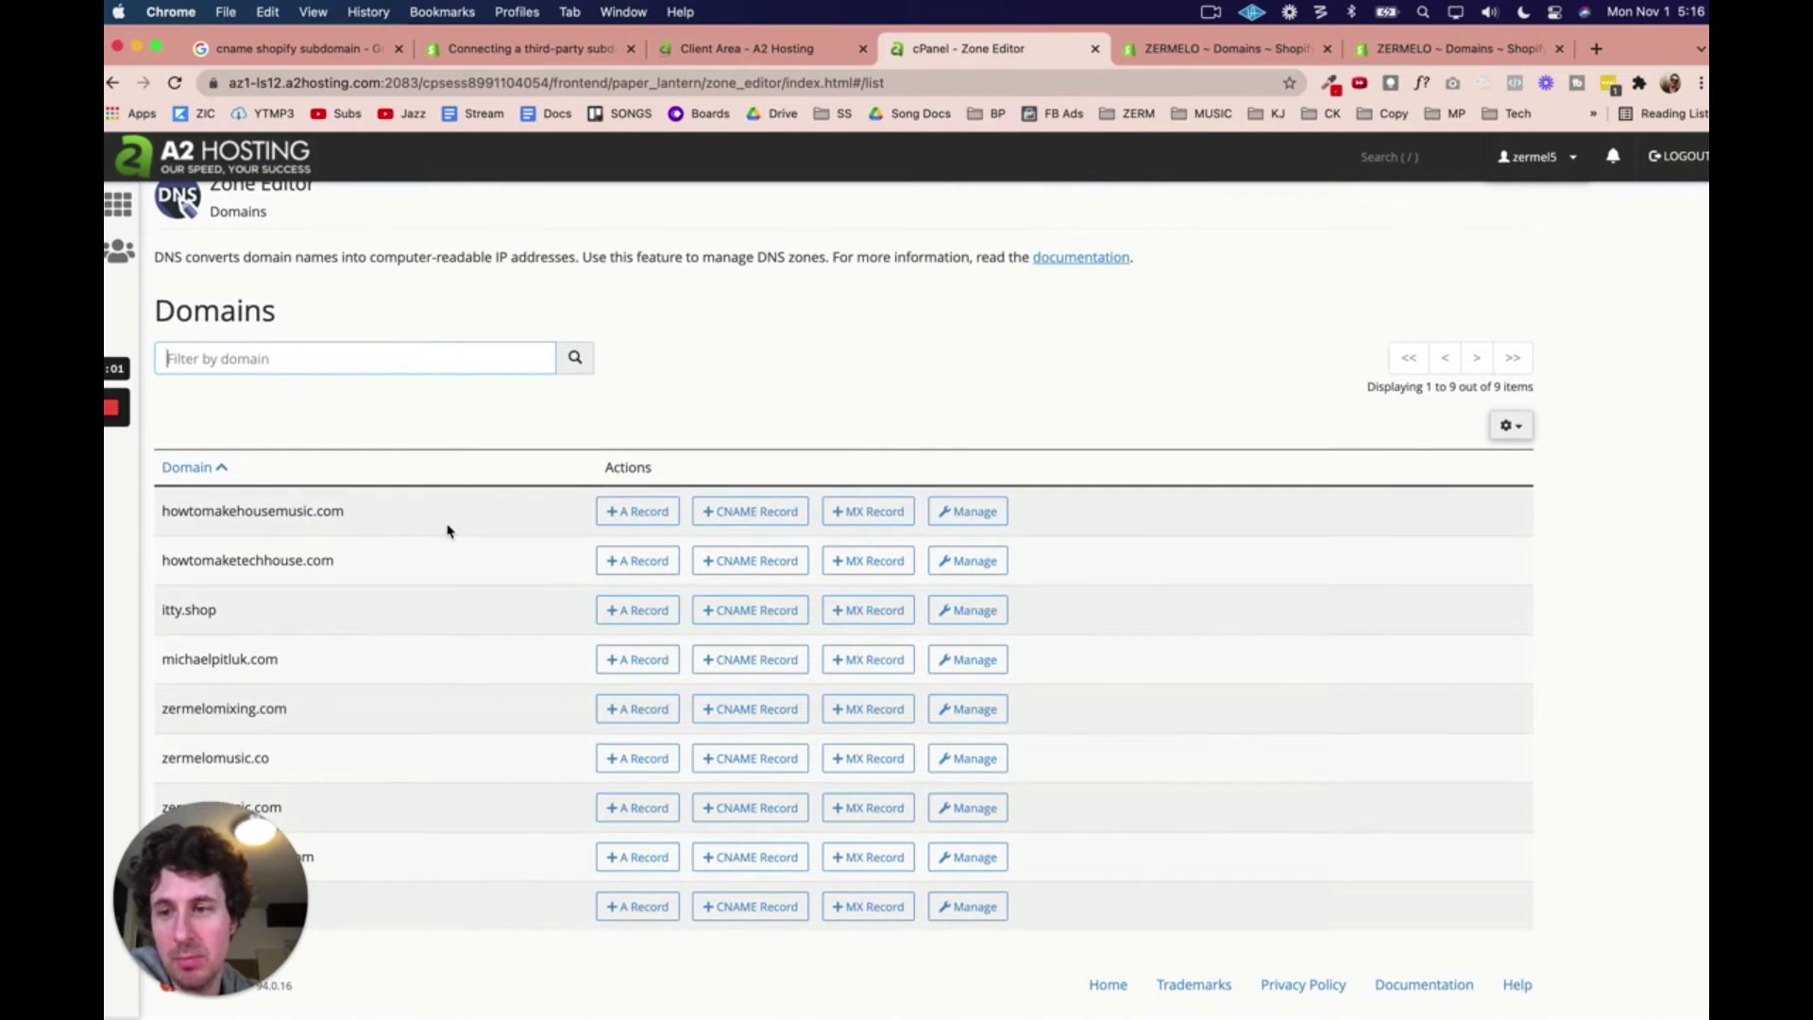
pyautogui.moveTo(223, 887); pyautogui.dragTo(1582, 612)
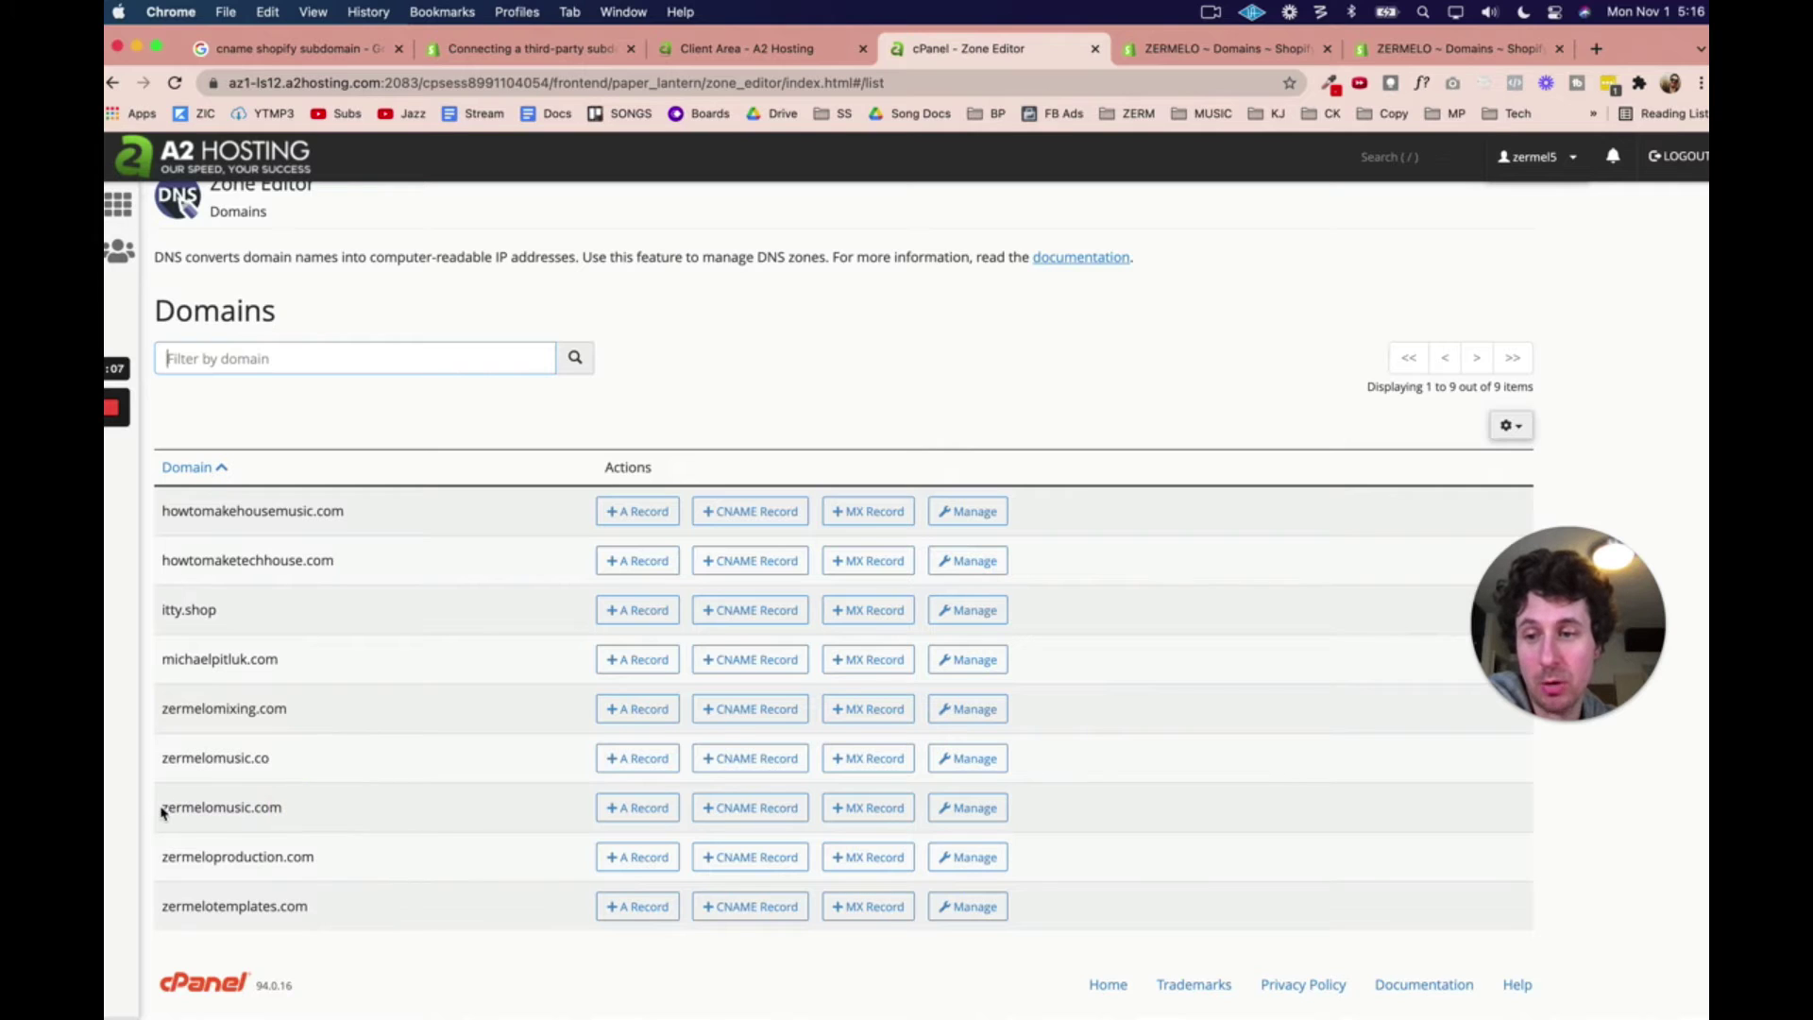
pyautogui.moveTo(165, 807); pyautogui.dragTo(319, 810)
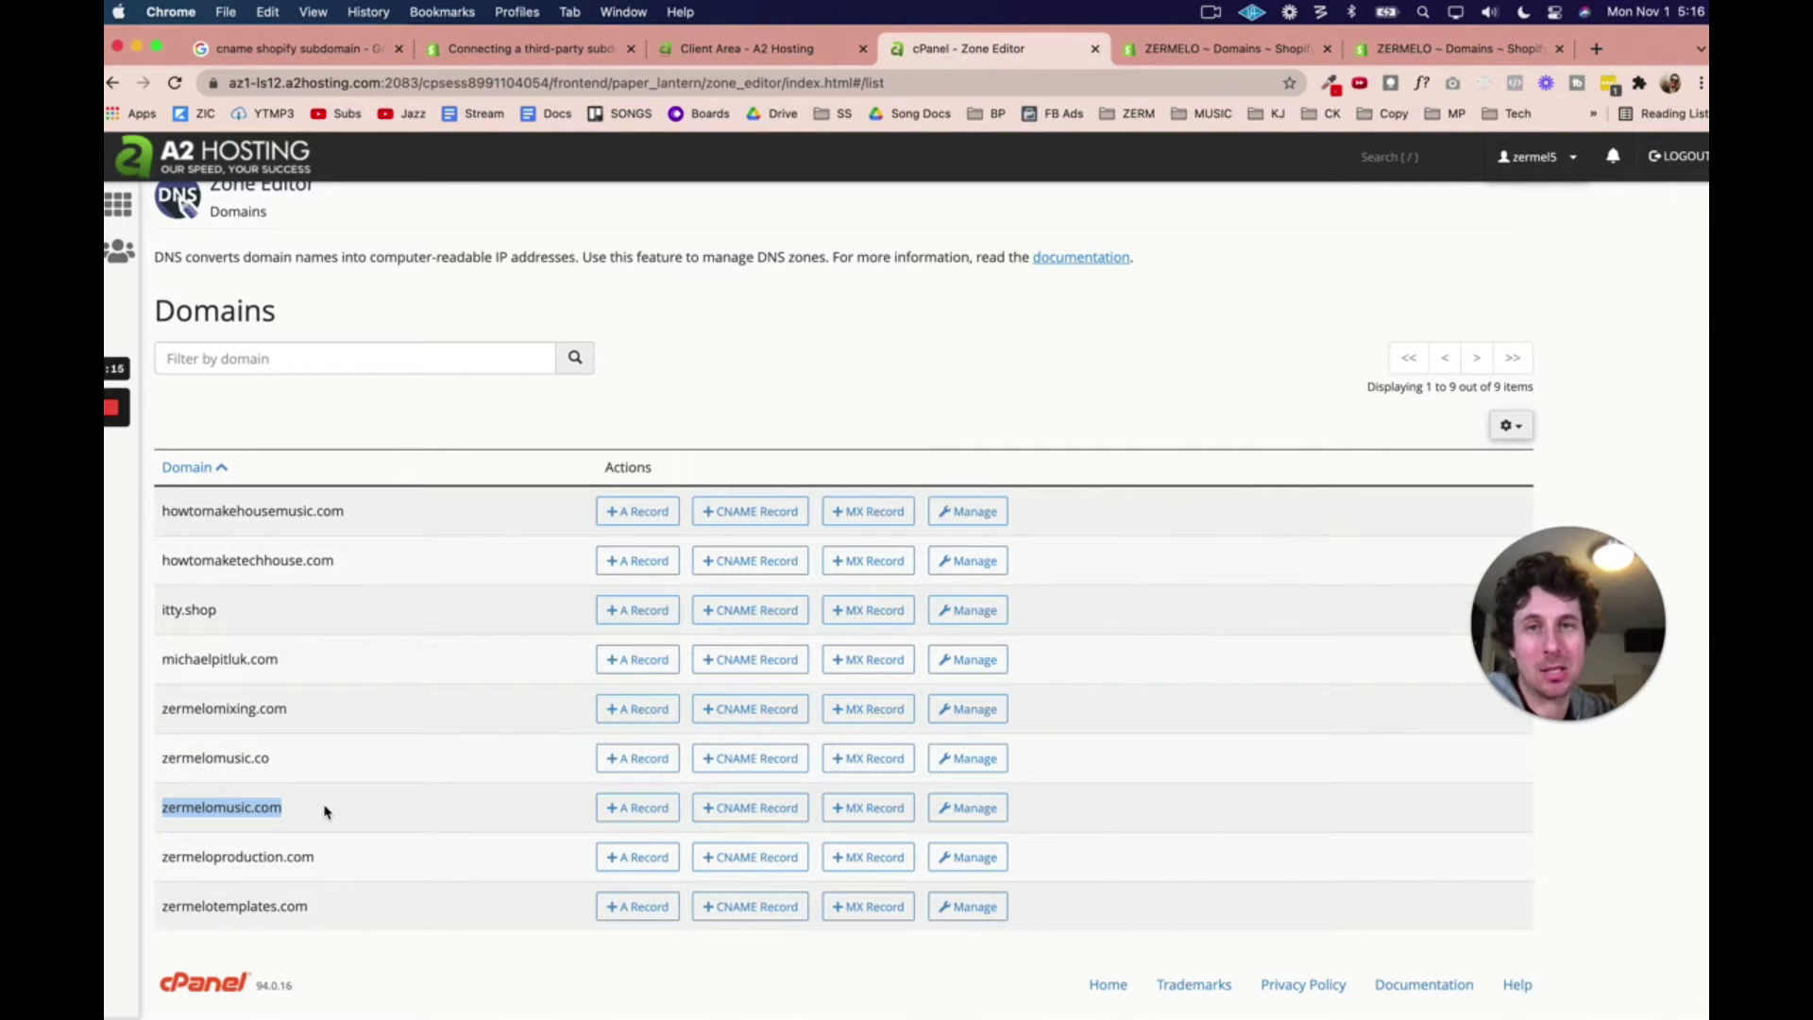
pyautogui.click(307, 811)
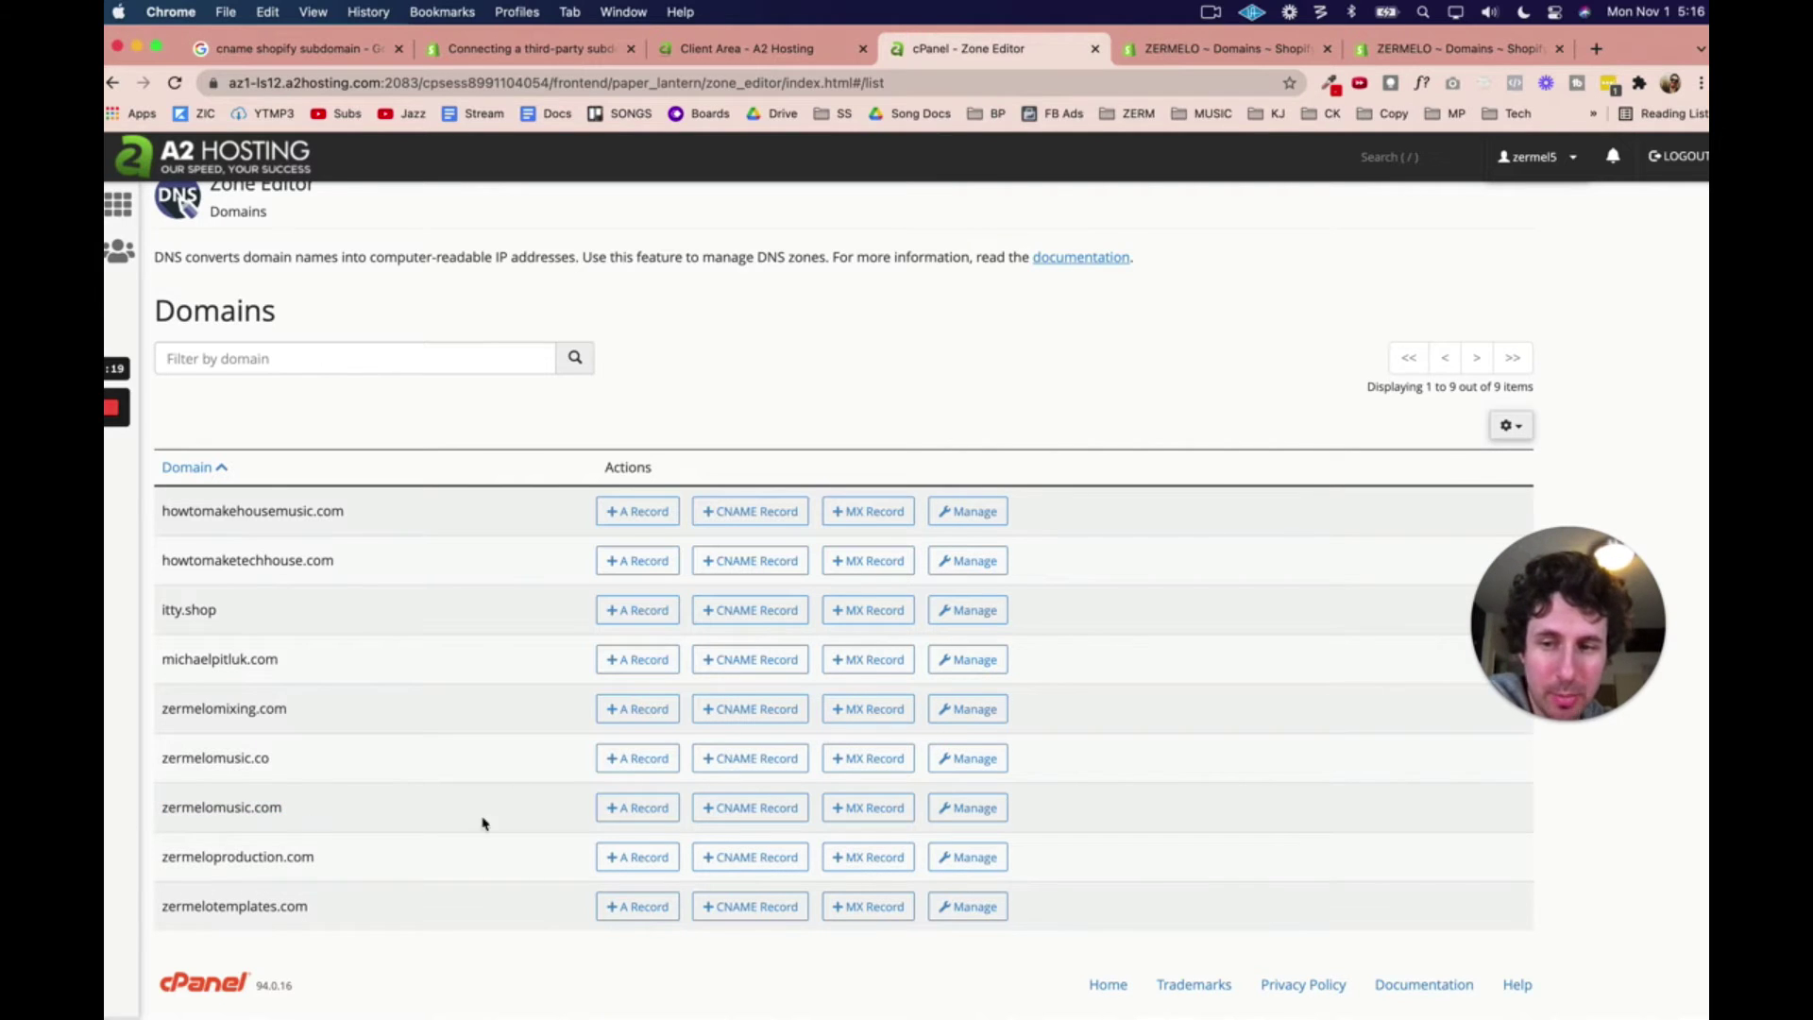
pyautogui.click(979, 817)
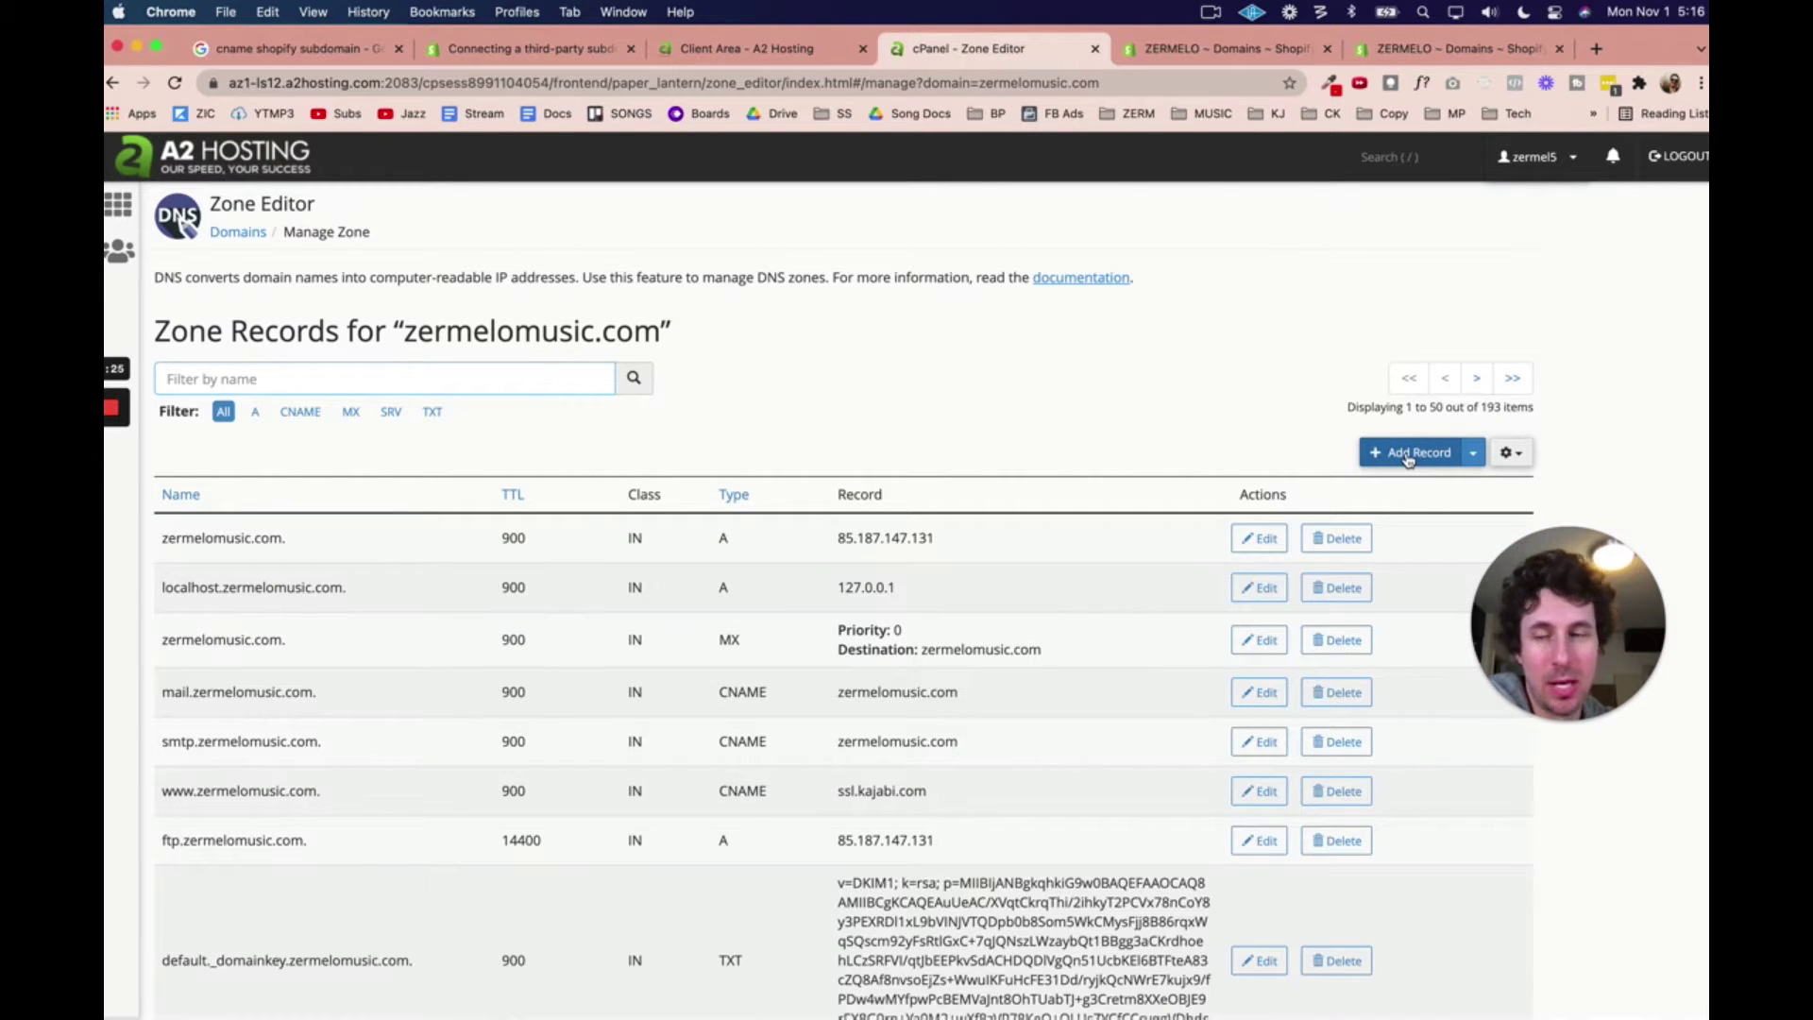
# Step: Start a new zone record for the shop subdomain with type CNAME
pyautogui.click(1409, 453)
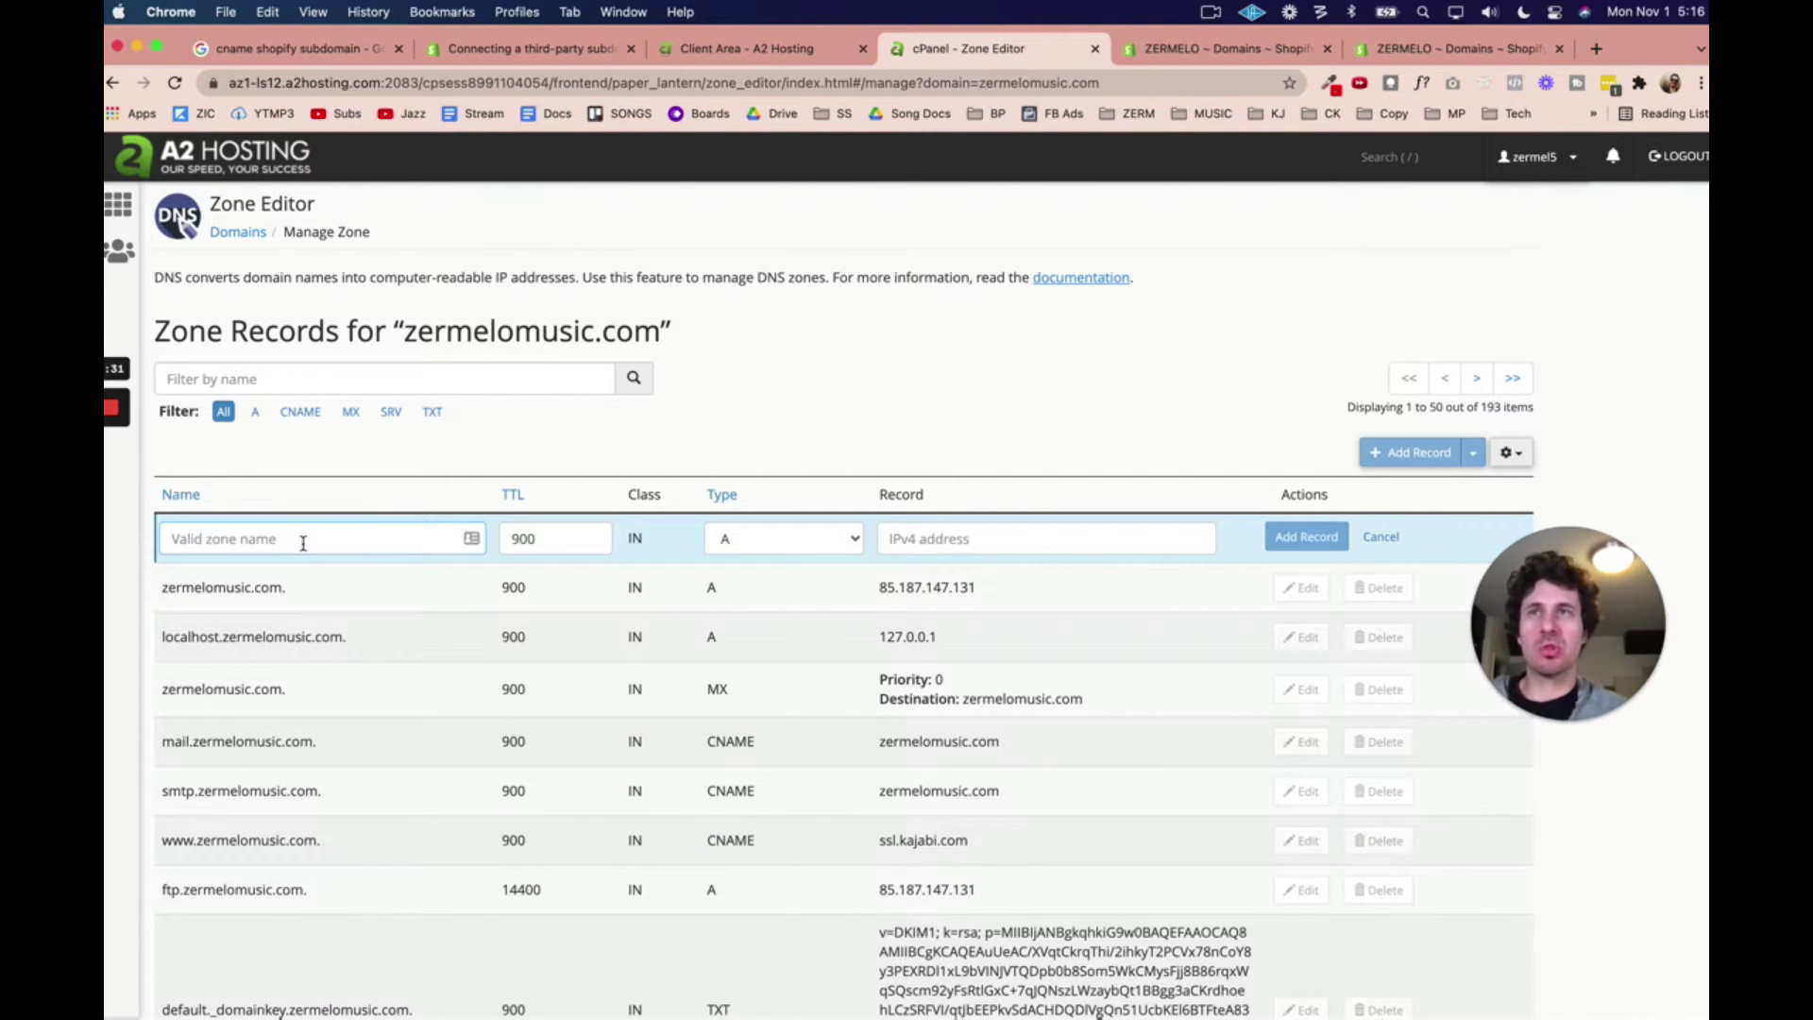
pyautogui.write('shop')
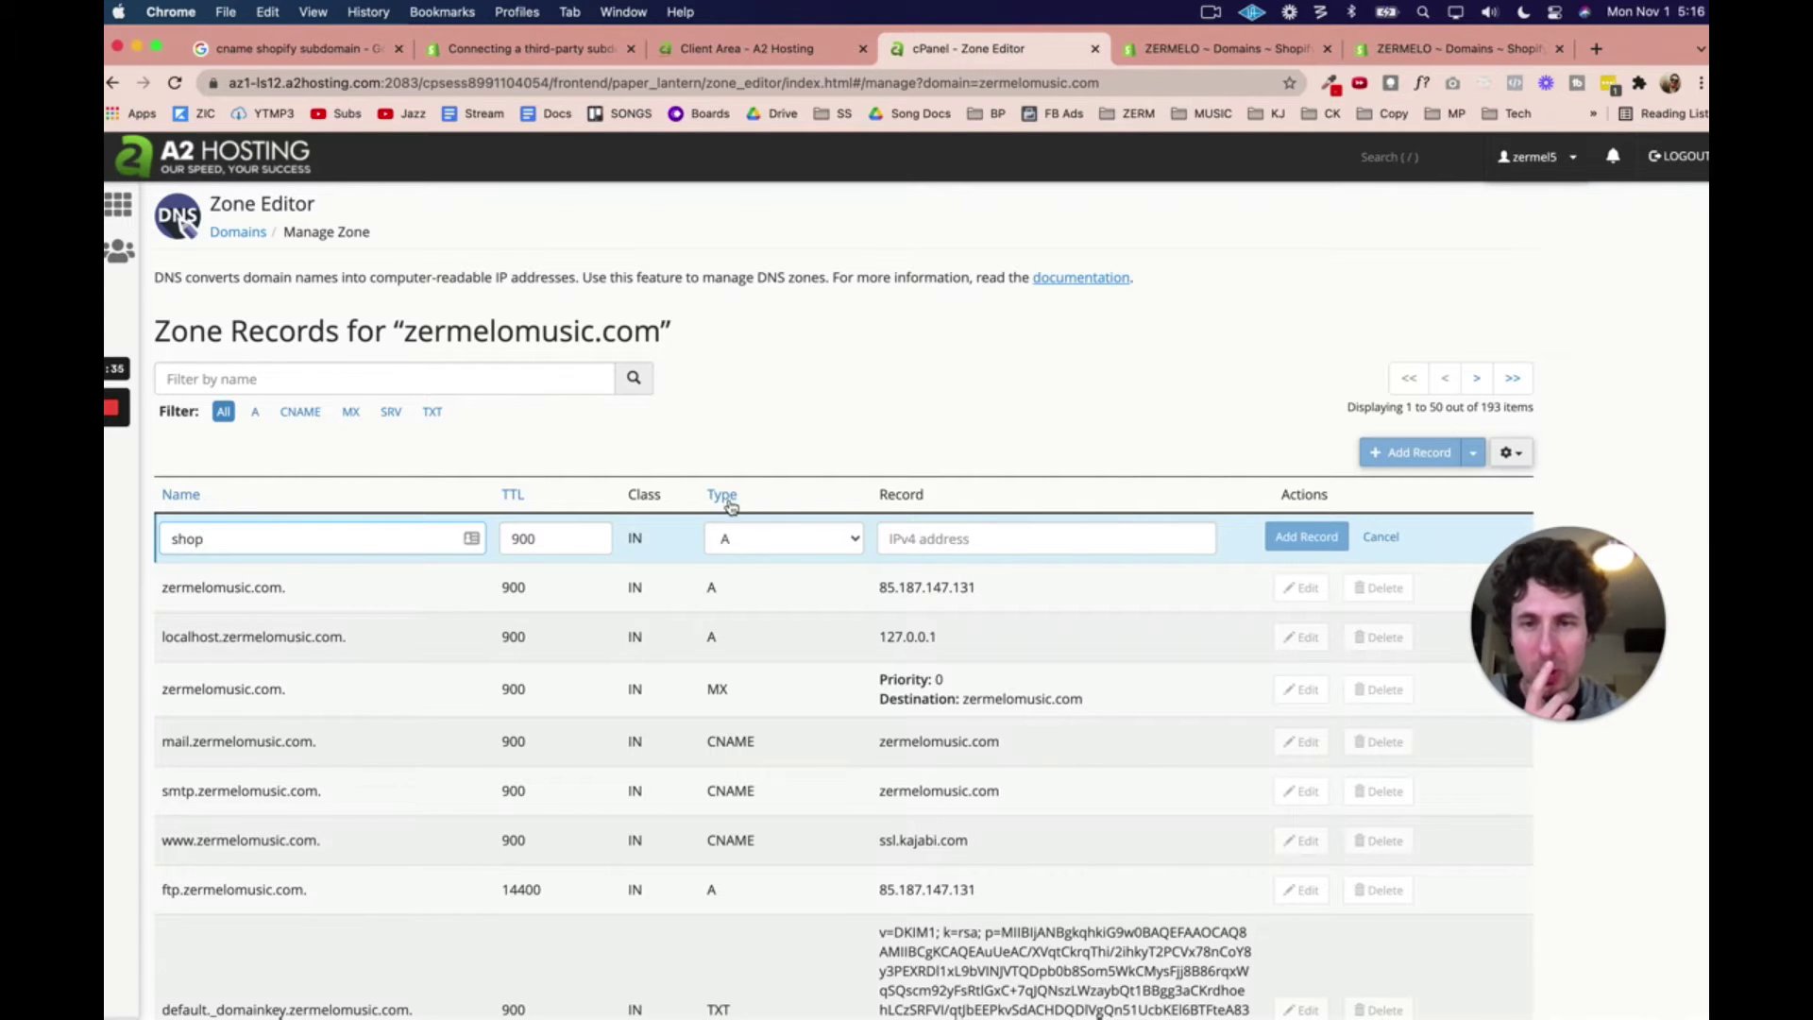
pyautogui.click(818, 538)
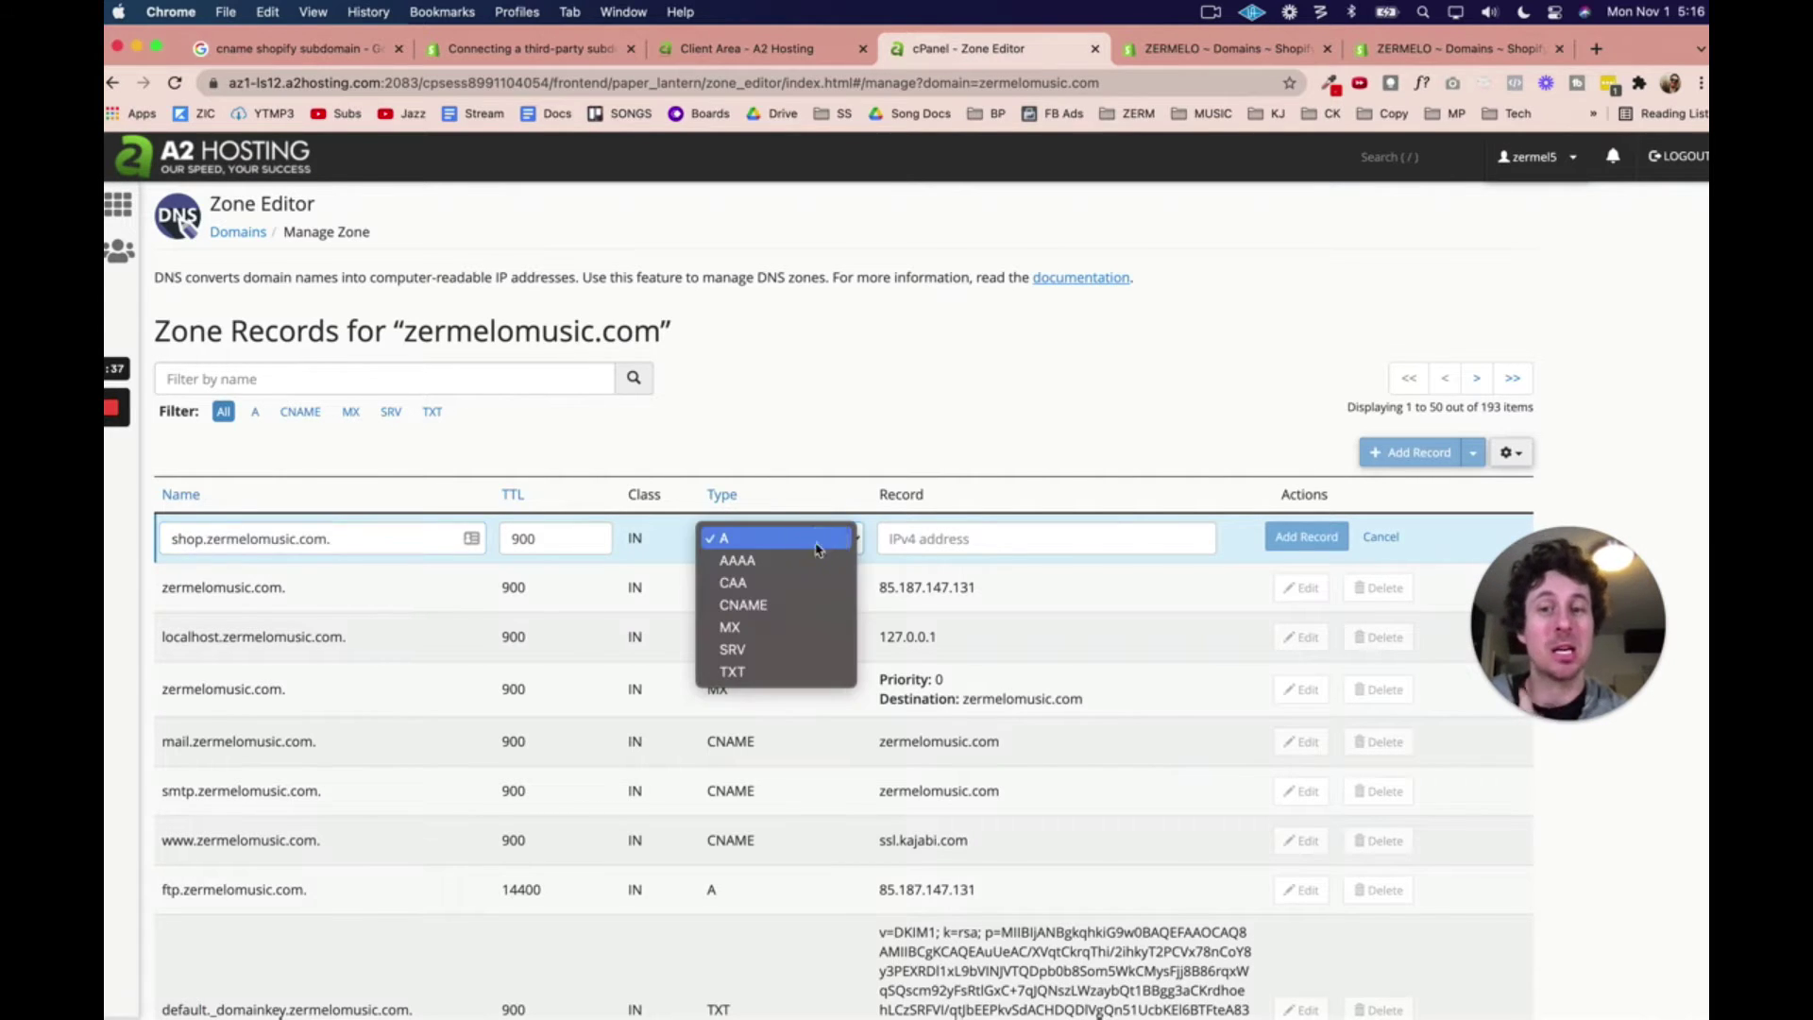
pyautogui.click(770, 609)
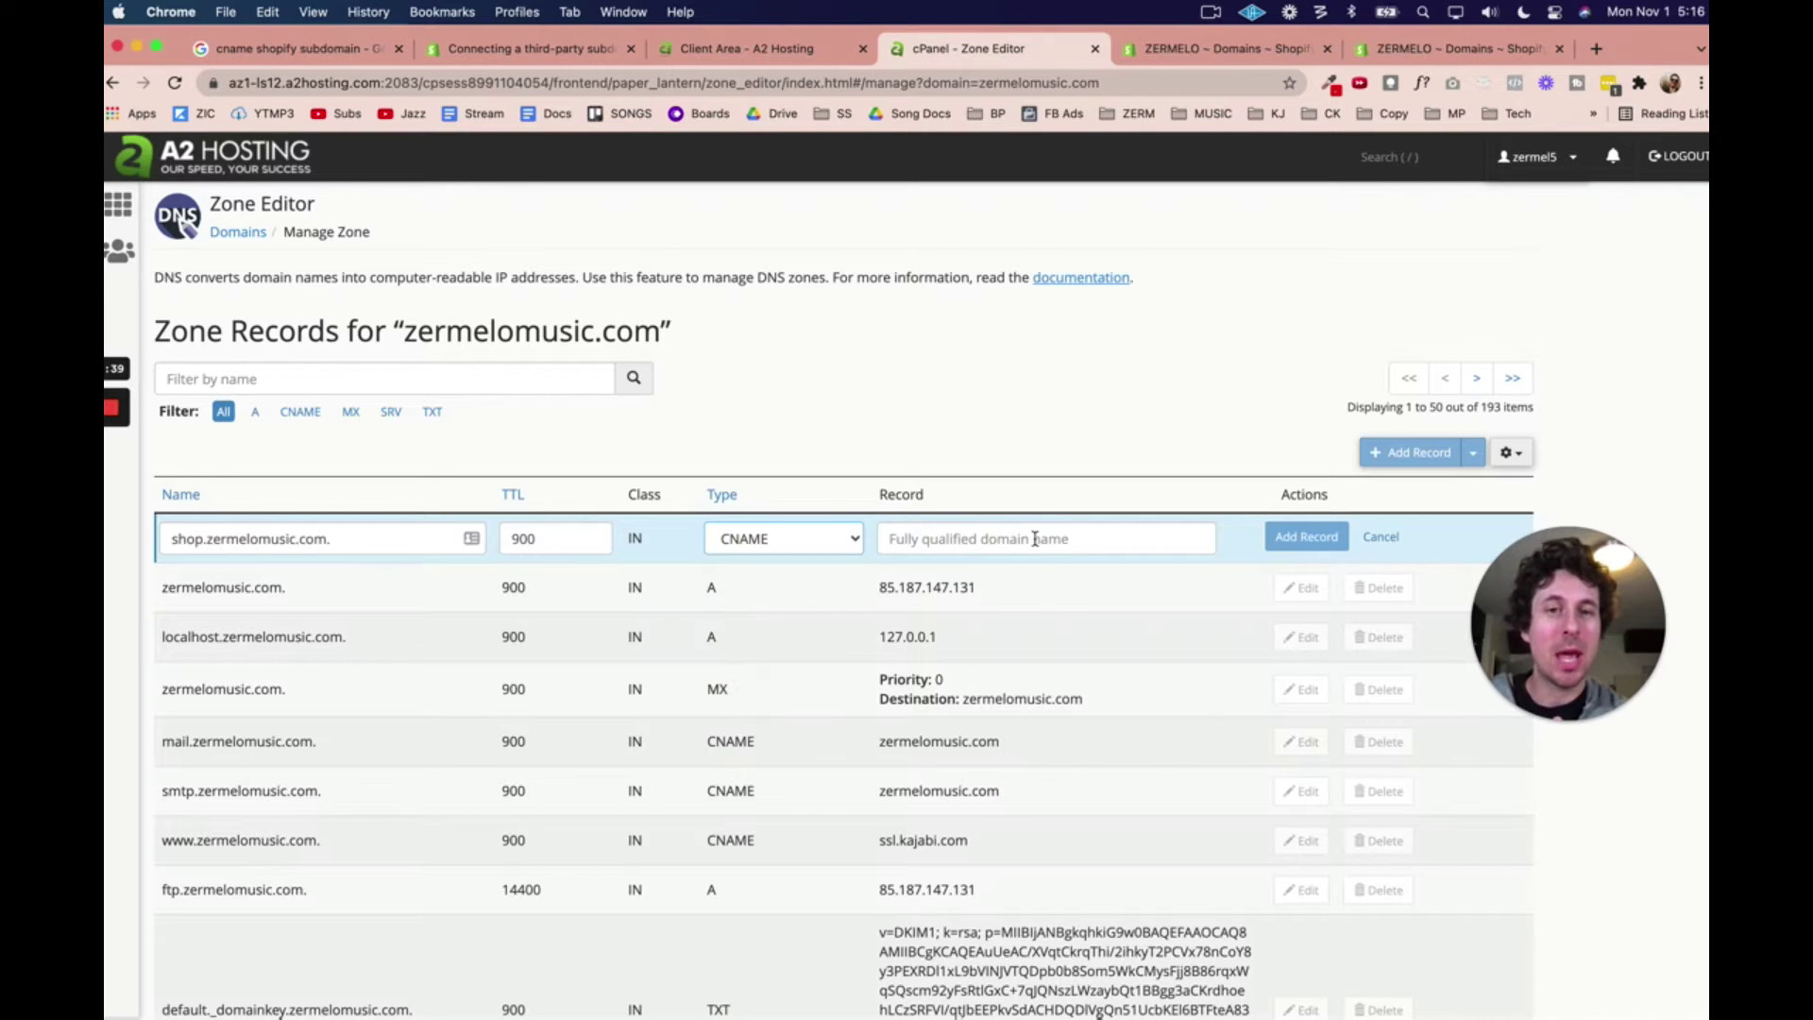
pyautogui.click(1035, 539)
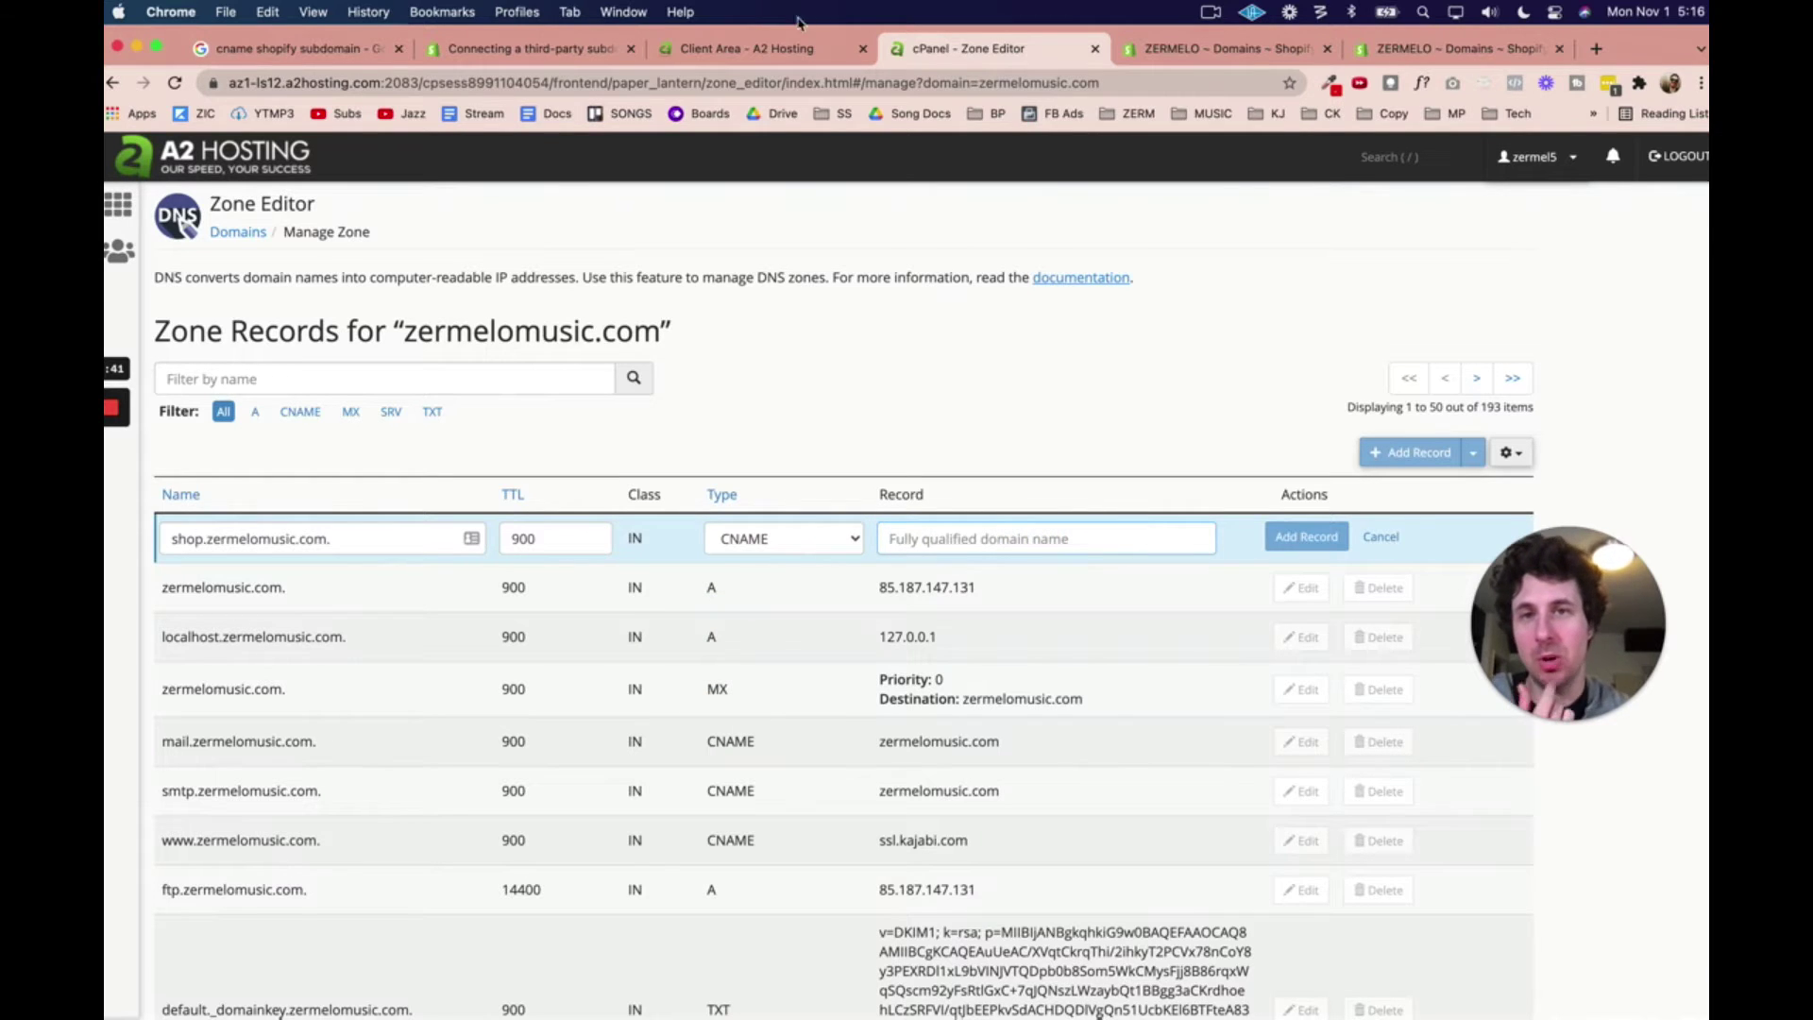
# Step: Copy shops.myshopify.com from the Shopify guide, paste it as the CNAME target, then close the record form
pyautogui.click(756, 49)
pyautogui.click(556, 52)
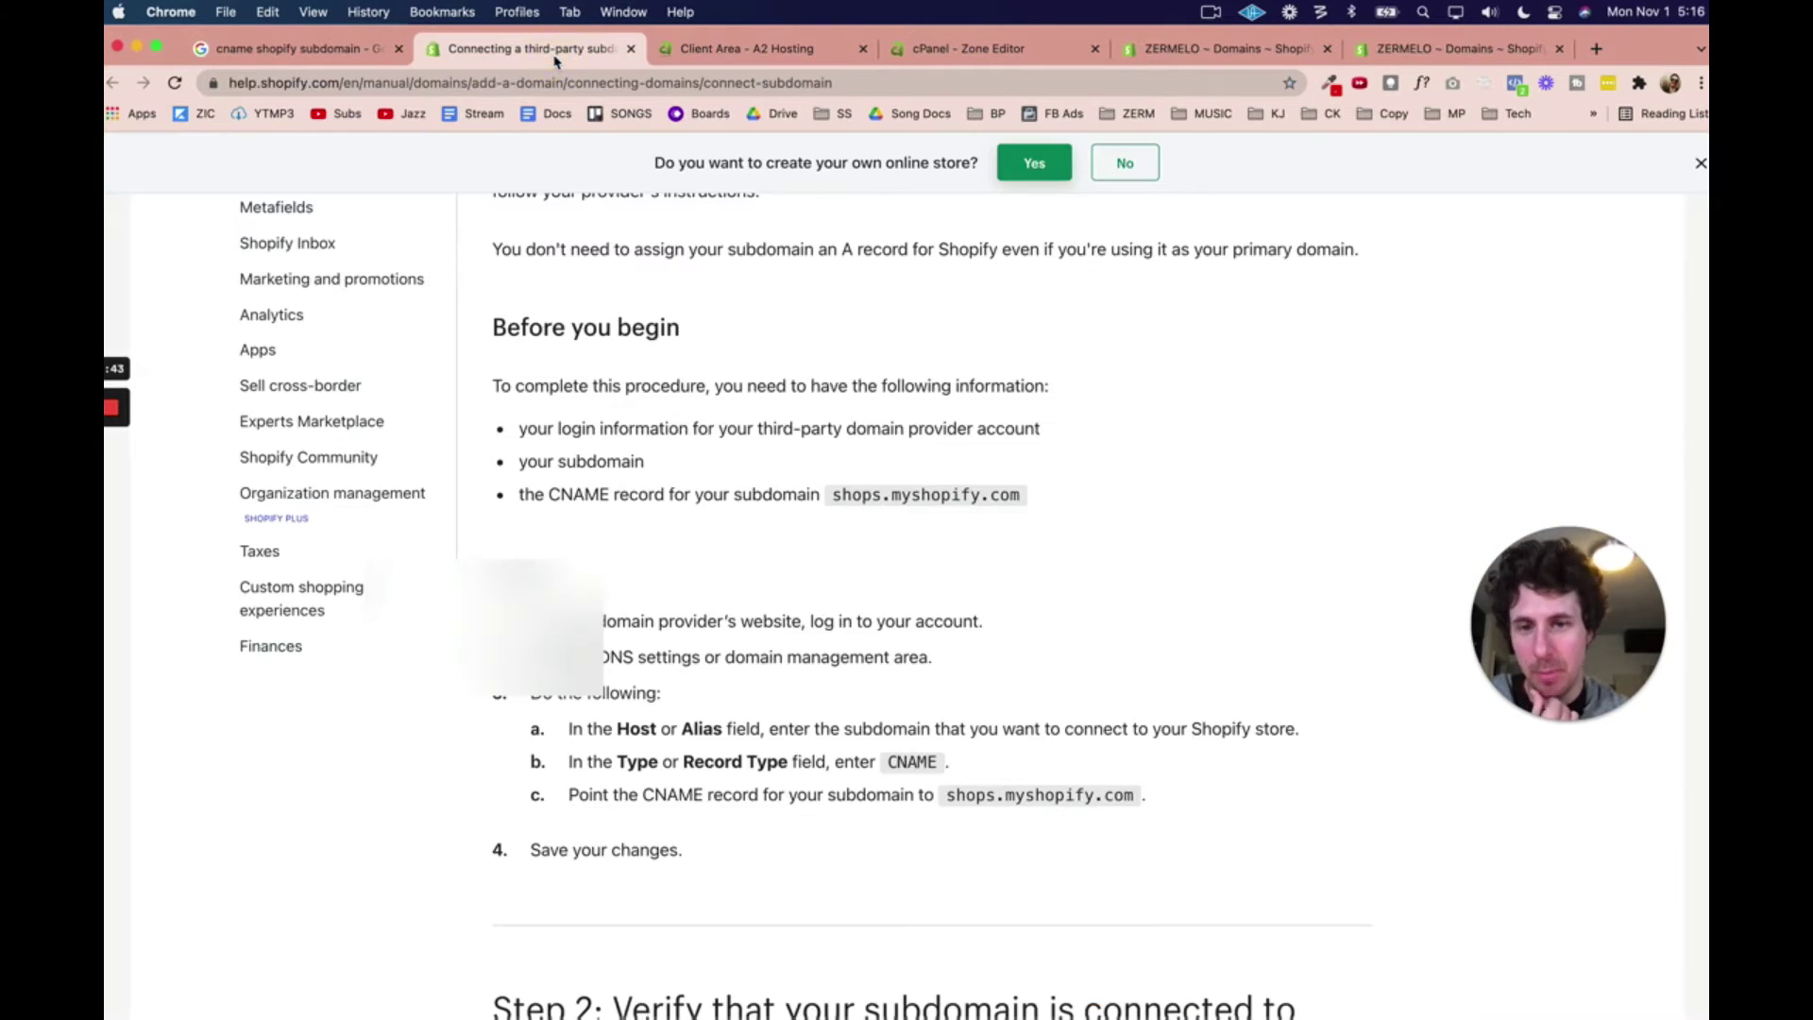
pyautogui.click(836, 496)
pyautogui.moveTo(834, 496); pyautogui.dragTo(1024, 495)
pyautogui.press('super+c')
pyautogui.click(1001, 48)
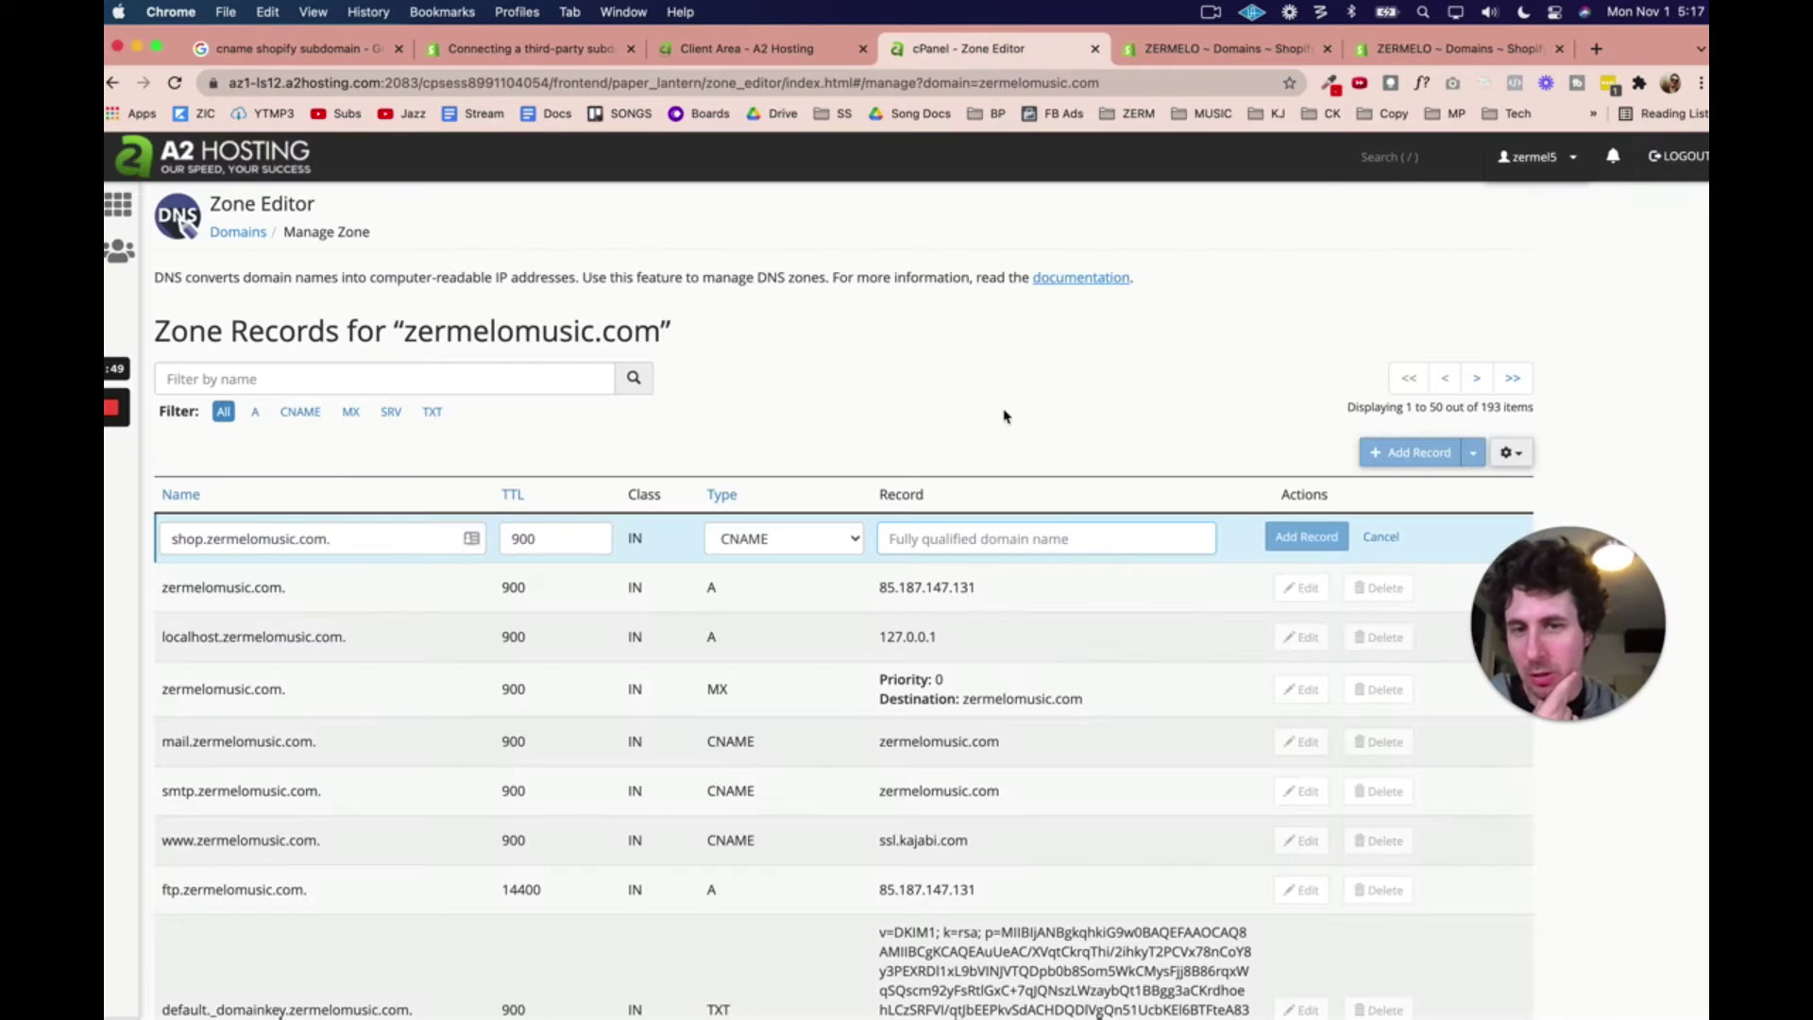
pyautogui.press('super+v')
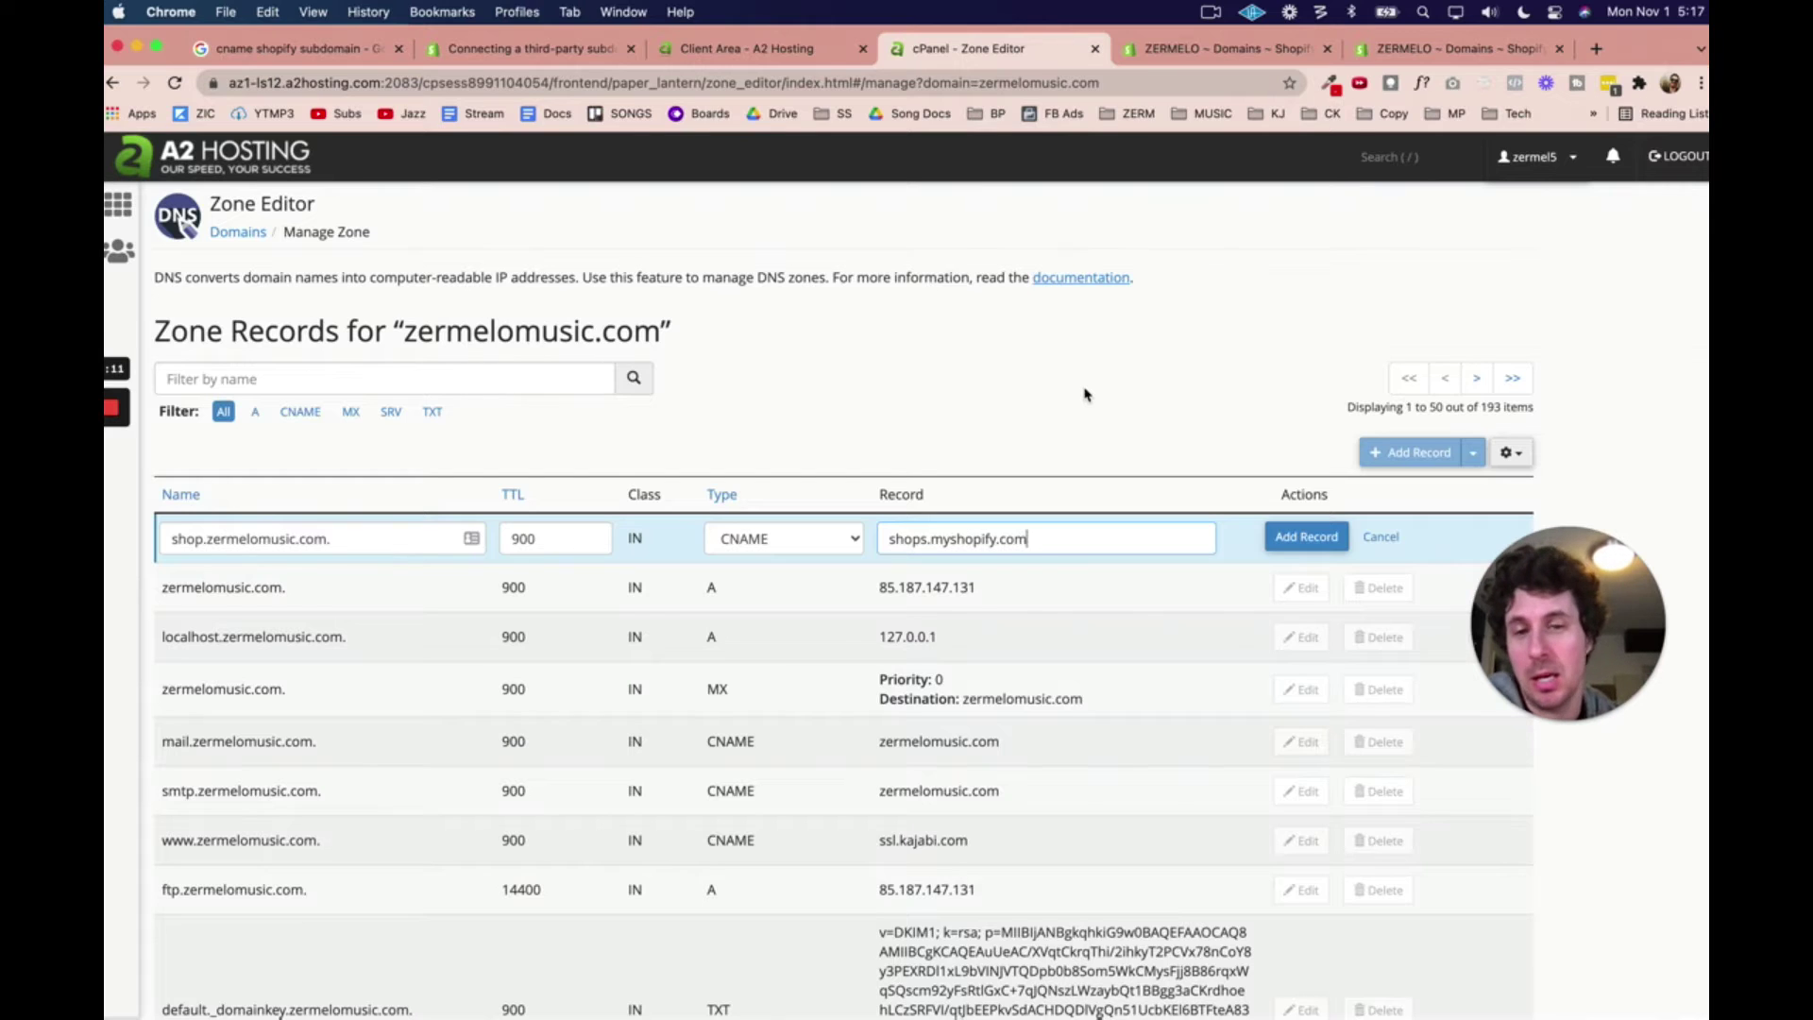
pyautogui.click(1299, 540)
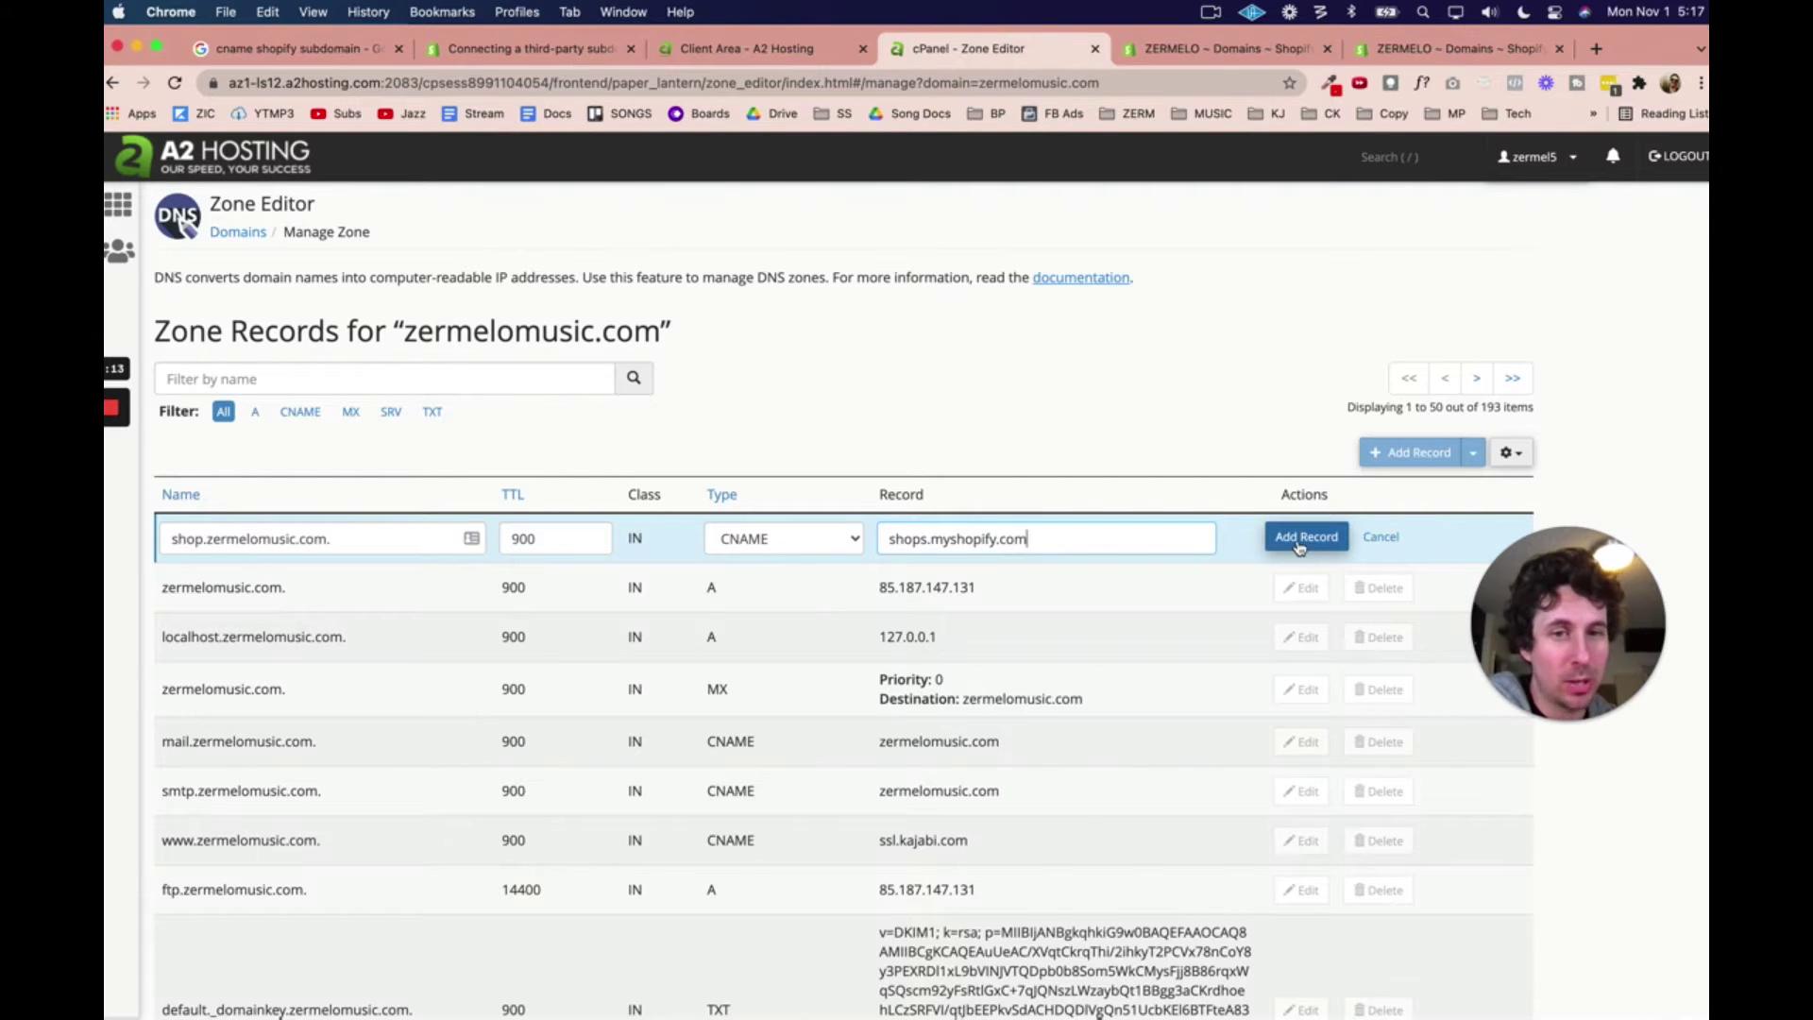
pyautogui.click(1381, 538)
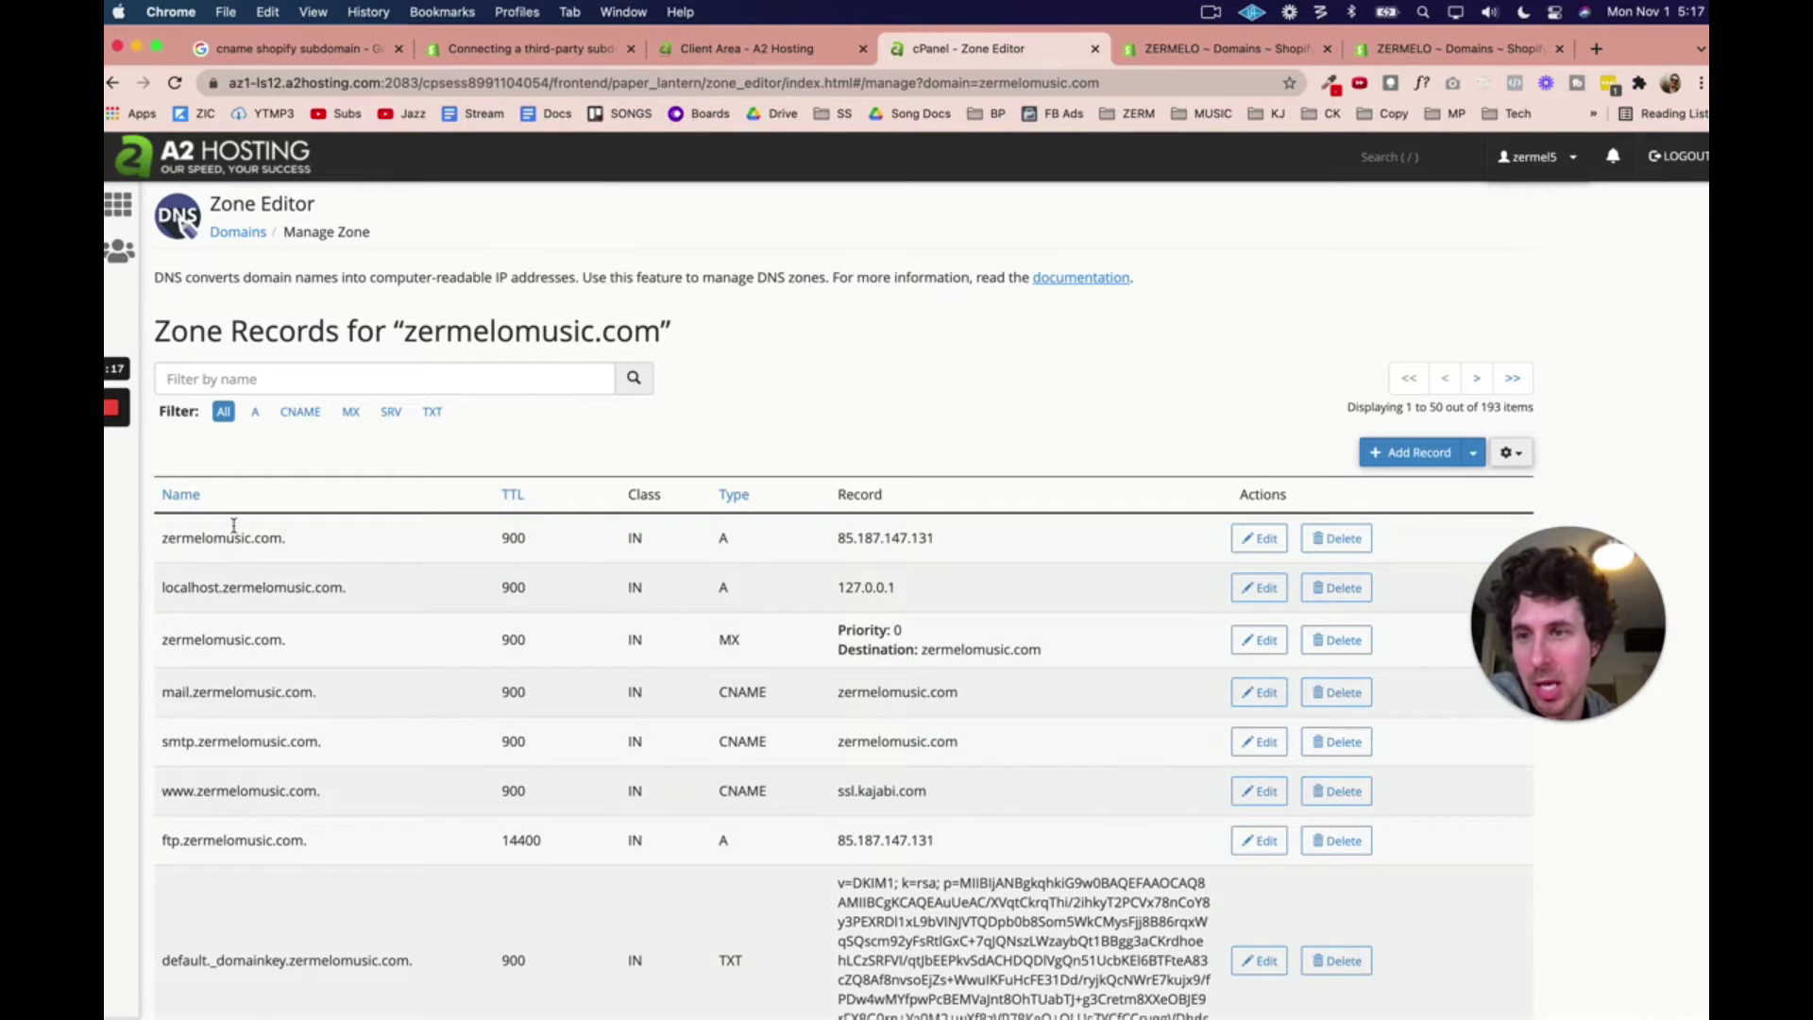
# Step: Sort zone records by name descending and locate the shop.zermelomusic.com CNAME row
pyautogui.click(182, 495)
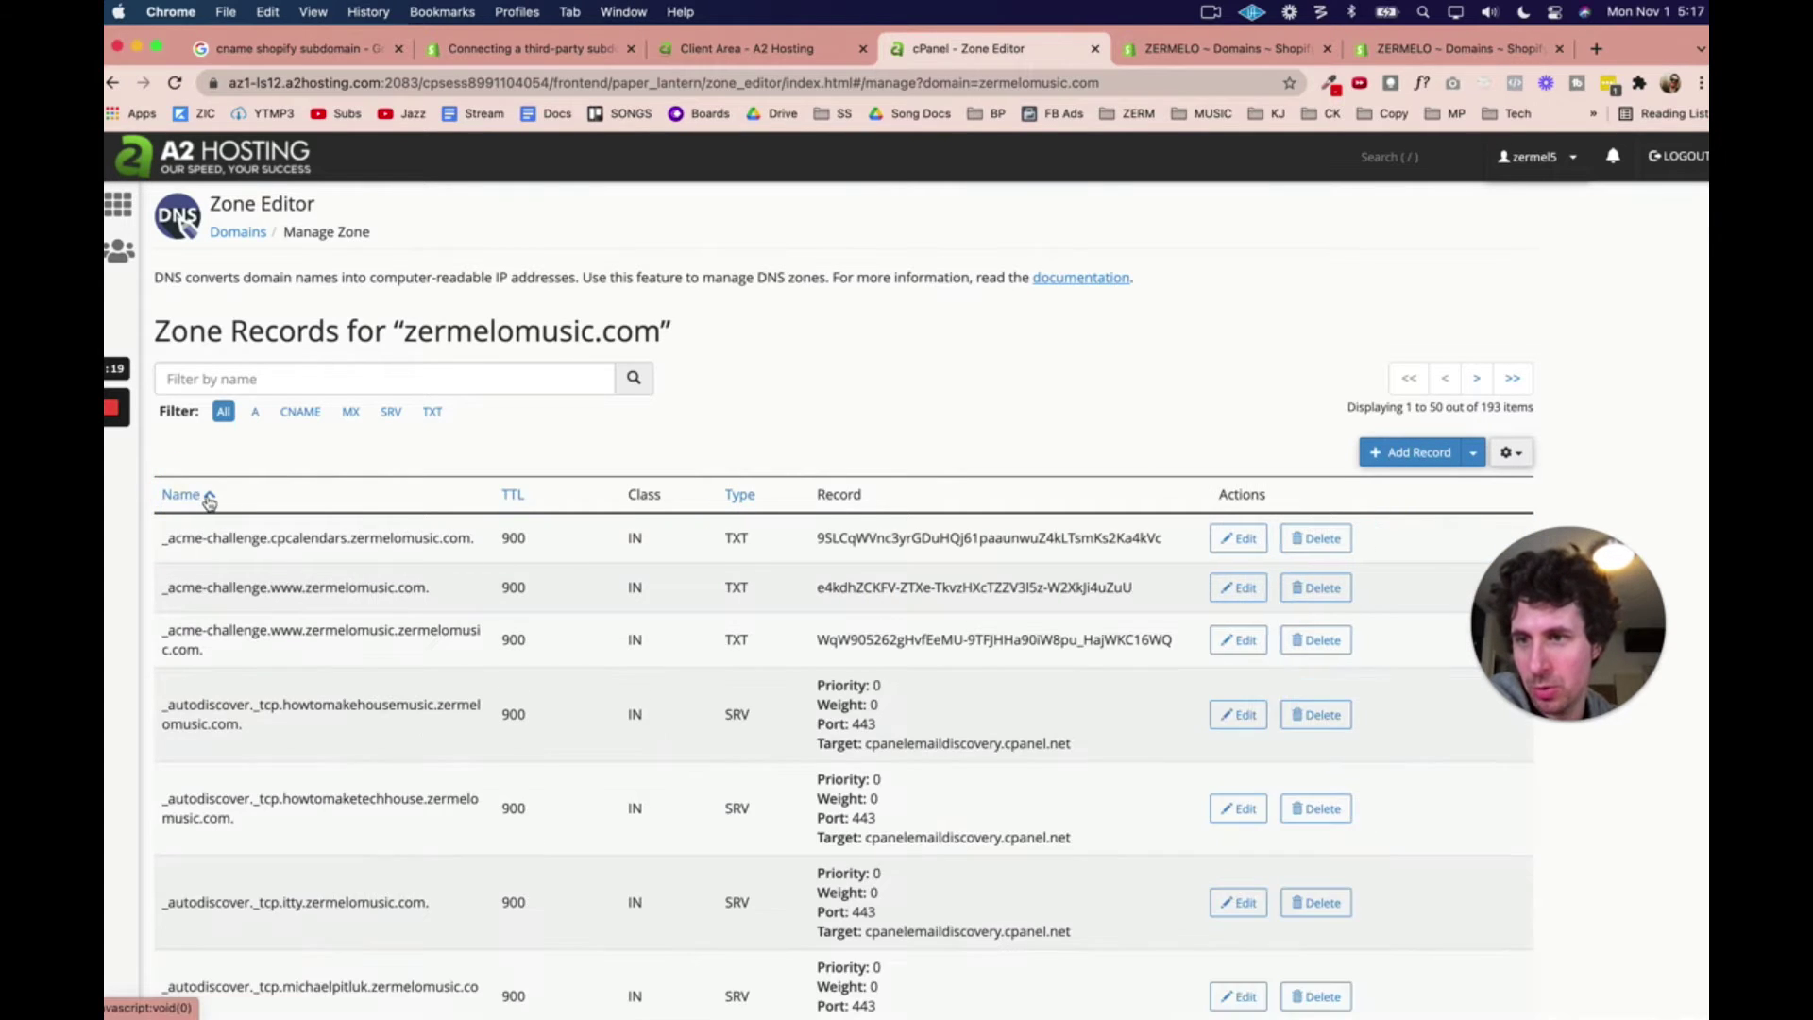
pyautogui.click(181, 496)
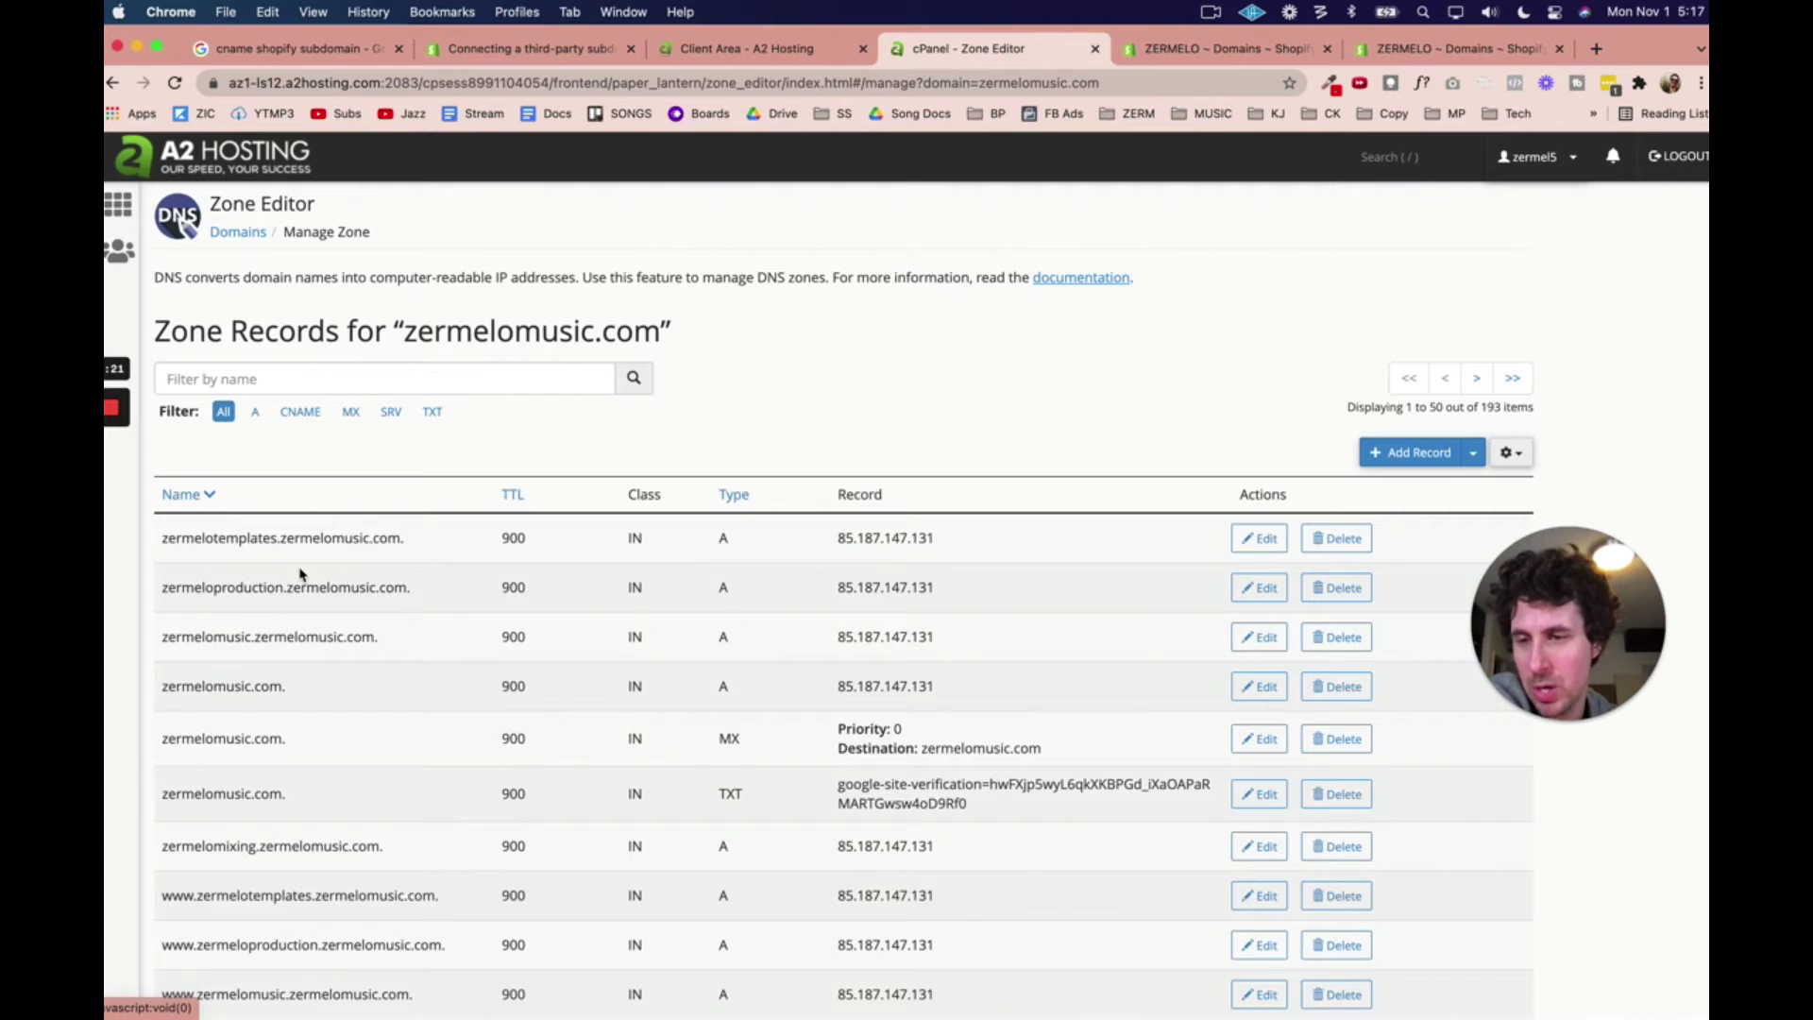
pyautogui.scroll(-2, 301, 573)
pyautogui.scroll(-15, 301, 573)
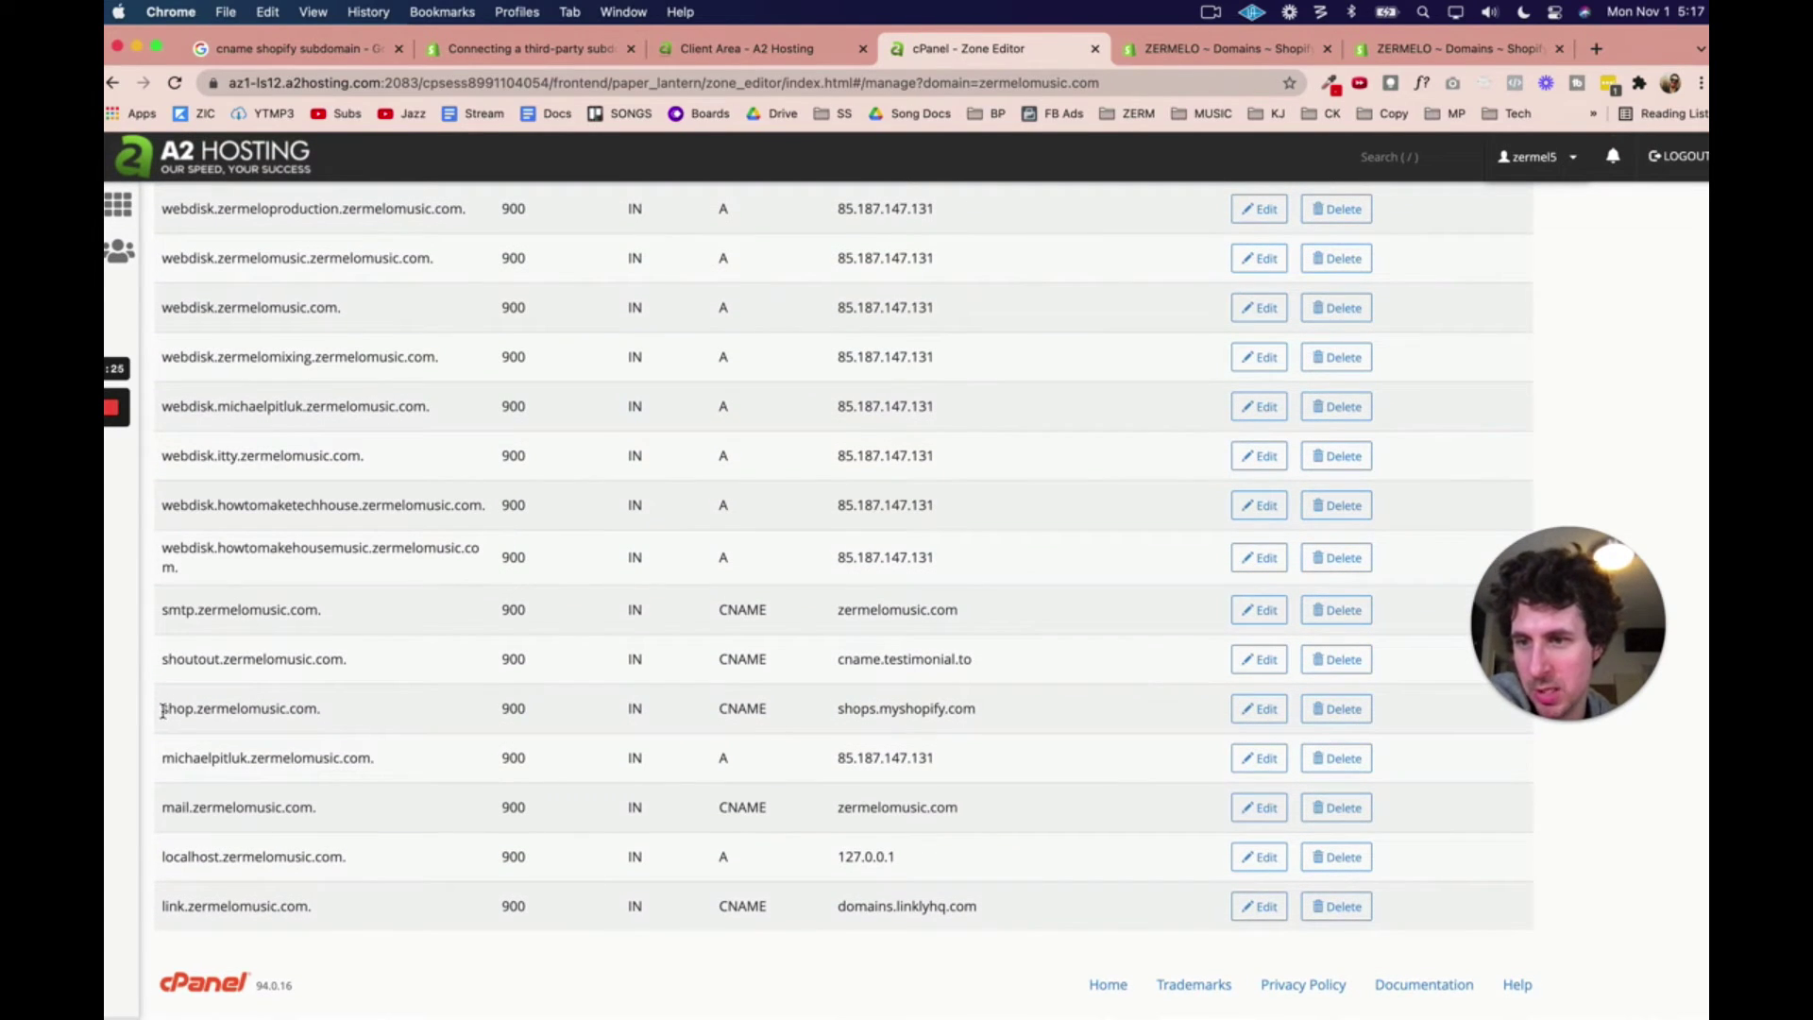
pyautogui.moveTo(163, 710); pyautogui.dragTo(313, 712)
pyautogui.moveTo(716, 709); pyautogui.dragTo(989, 710)
# Step: Compare against the Shopify guide's requirements: subdomain, CNAME, shops.myshopify.com, and steps 1 and 3
pyautogui.click(737, 48)
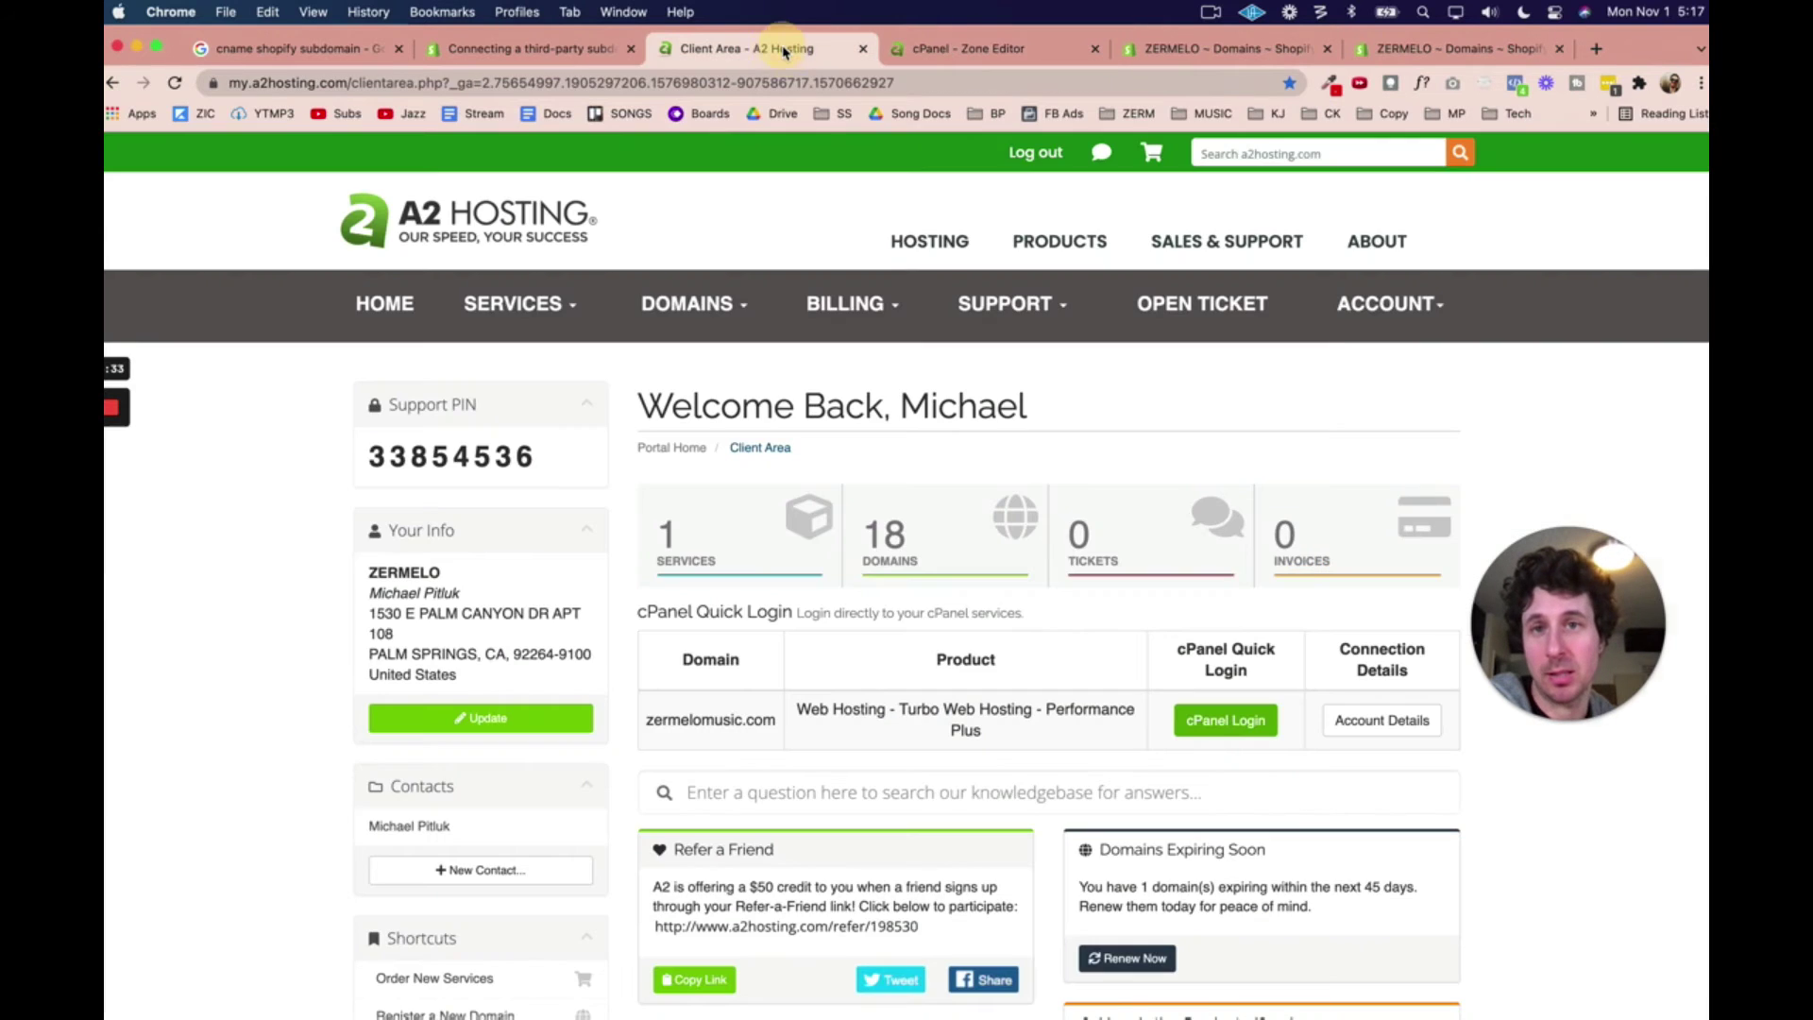
pyautogui.click(617, 42)
pyautogui.click(676, 463)
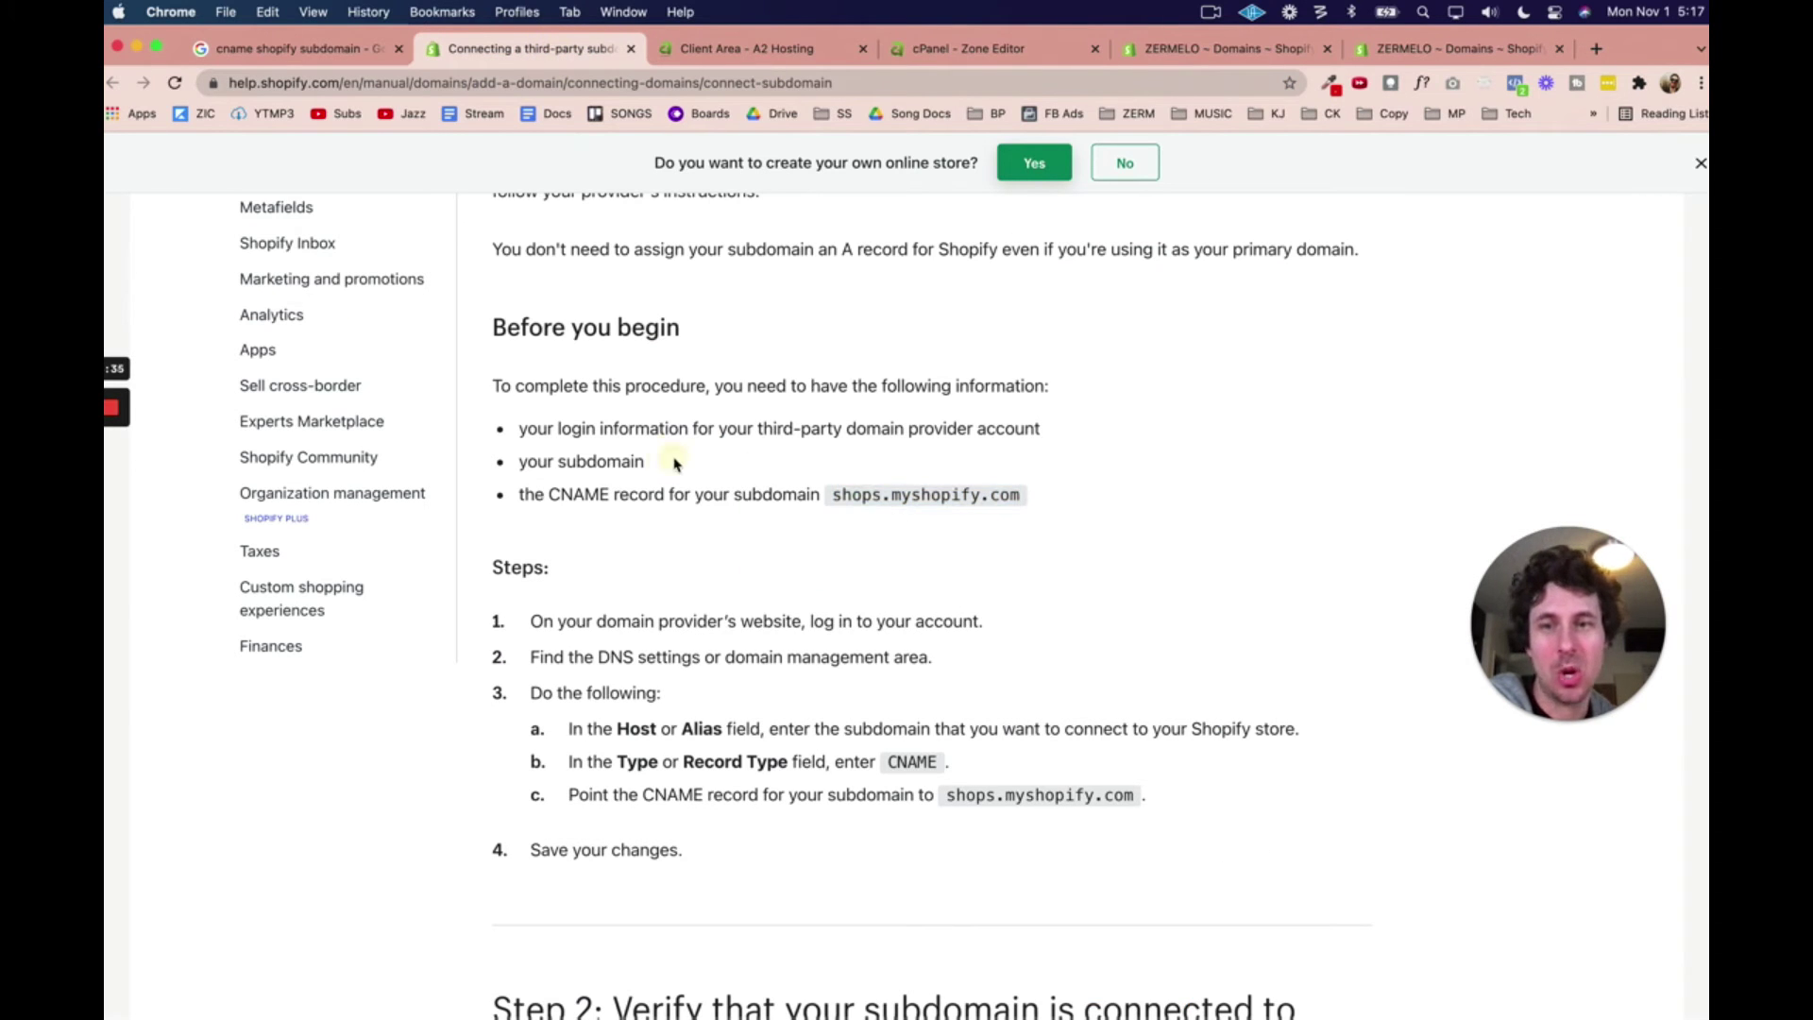
pyautogui.doubleClick(587, 461)
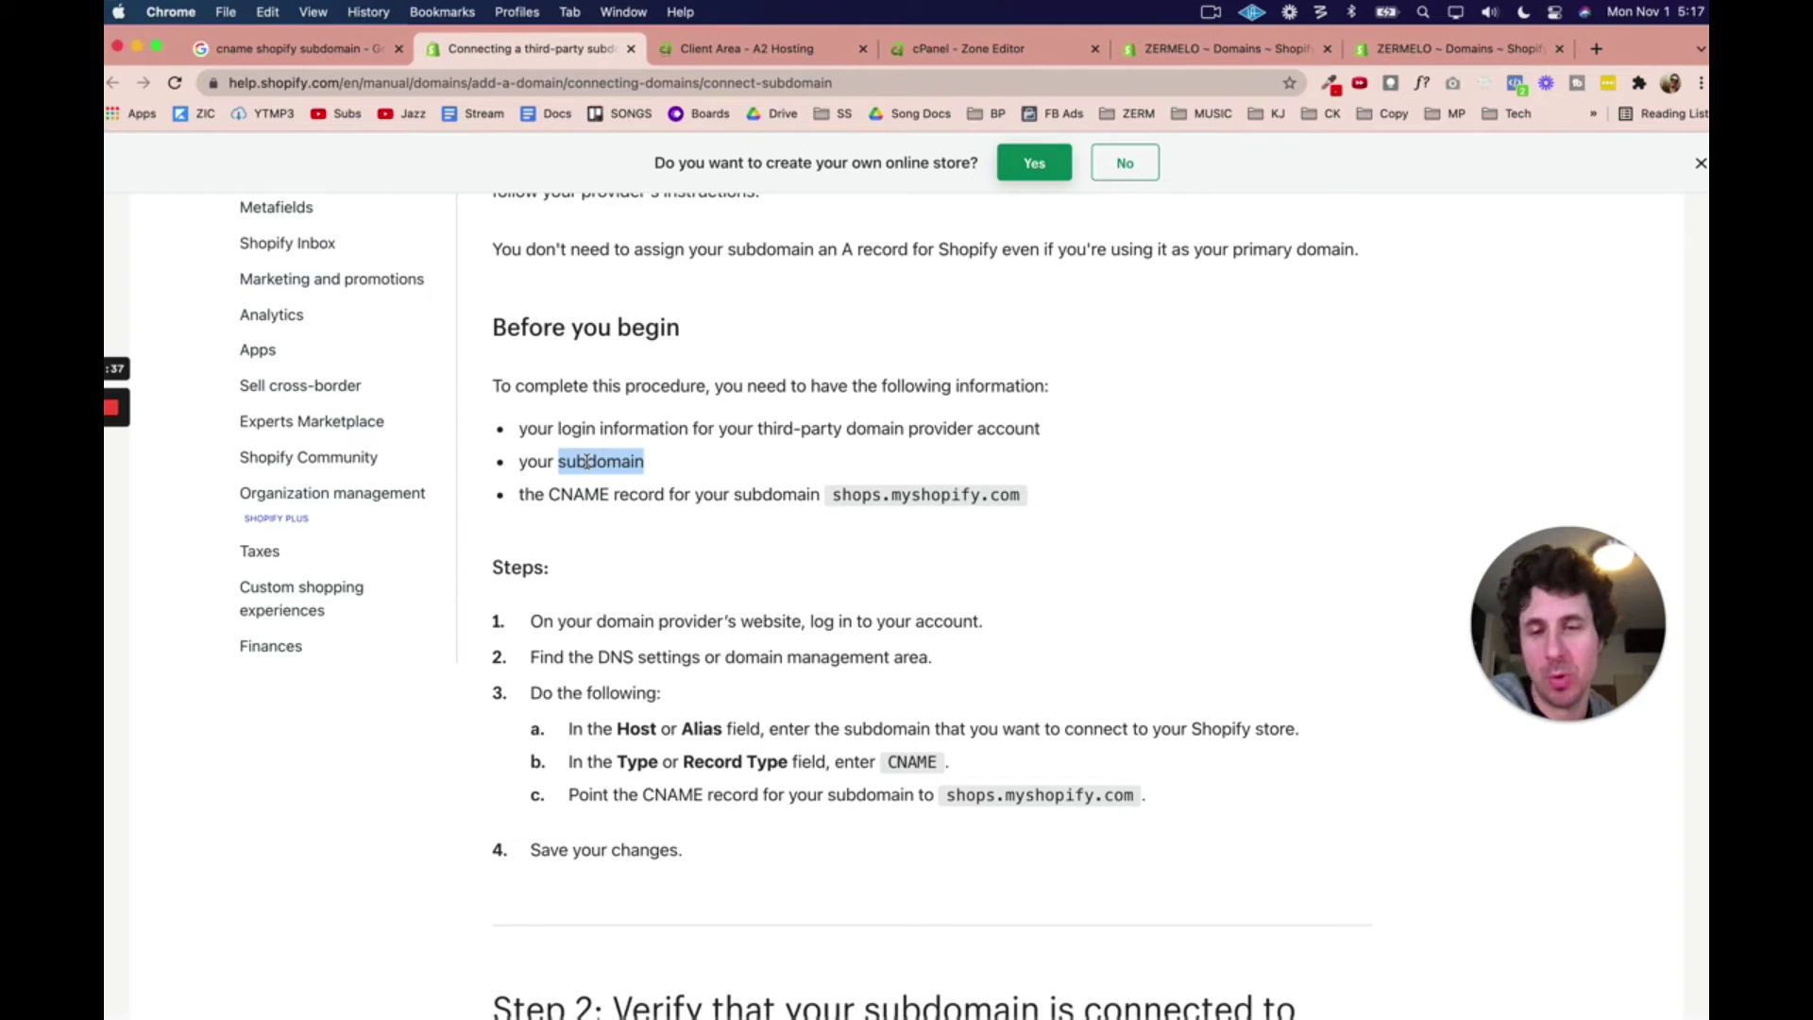
pyautogui.doubleClick(578, 494)
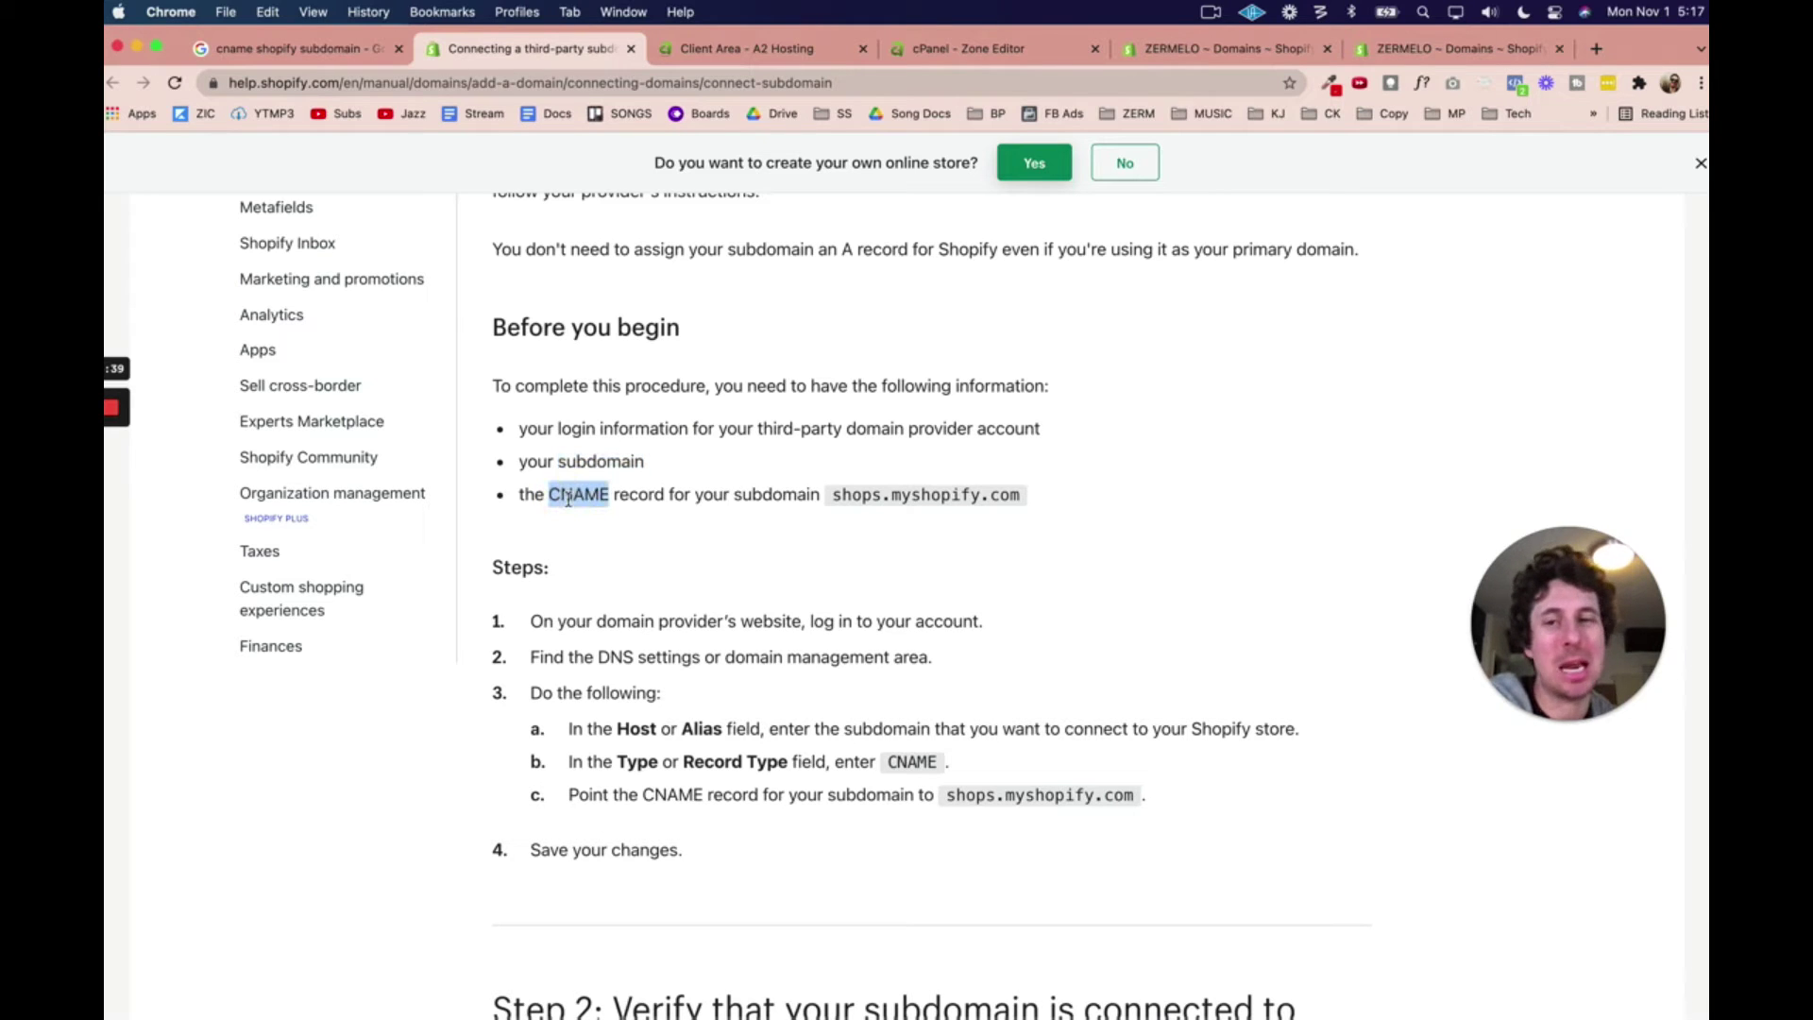
pyautogui.moveTo(829, 495); pyautogui.dragTo(1074, 507)
pyautogui.click(923, 592)
pyautogui.scroll(-2, 604, 682)
pyautogui.moveTo(503, 466); pyautogui.dragTo(757, 721)
pyautogui.click(623, 500)
pyautogui.moveTo(573, 523); pyautogui.dragTo(862, 522)
pyautogui.click(941, 541)
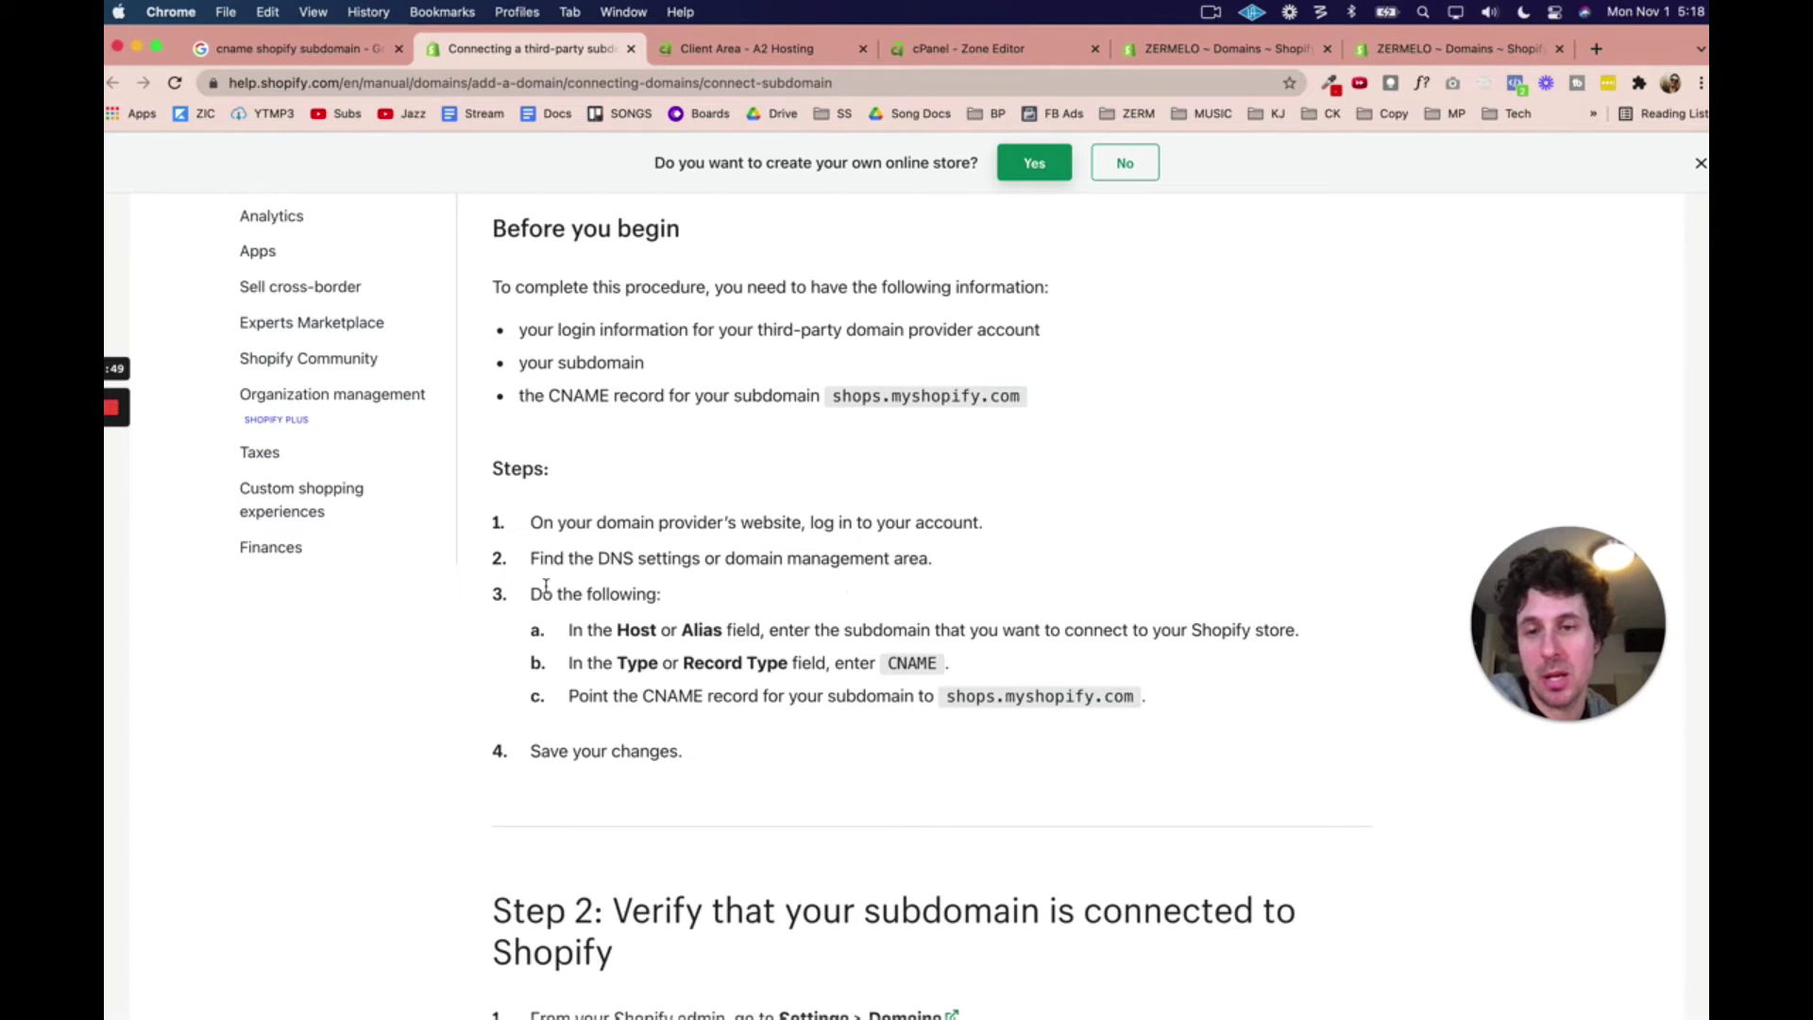
pyautogui.moveTo(554, 593); pyautogui.dragTo(658, 594)
pyautogui.click(840, 614)
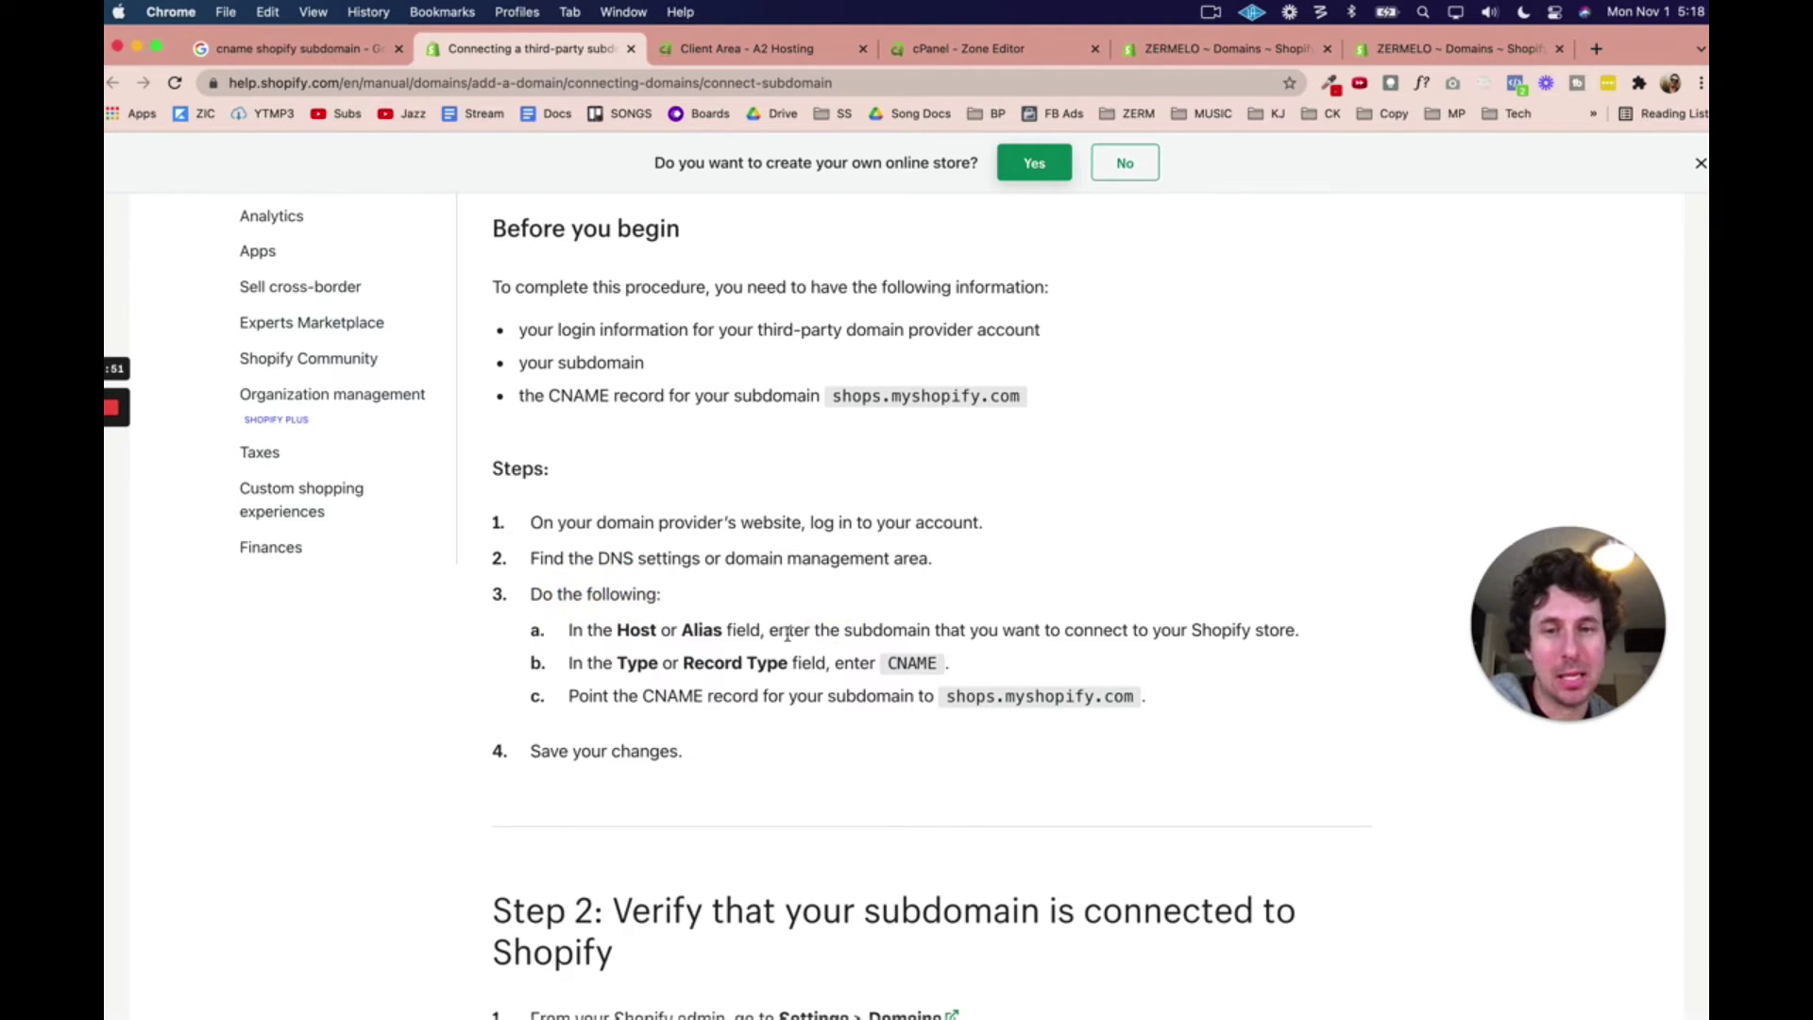
# Step: Match guide steps 3b–3c with the shop record's shops.myshopify.com target in cPanel
pyautogui.click(768, 48)
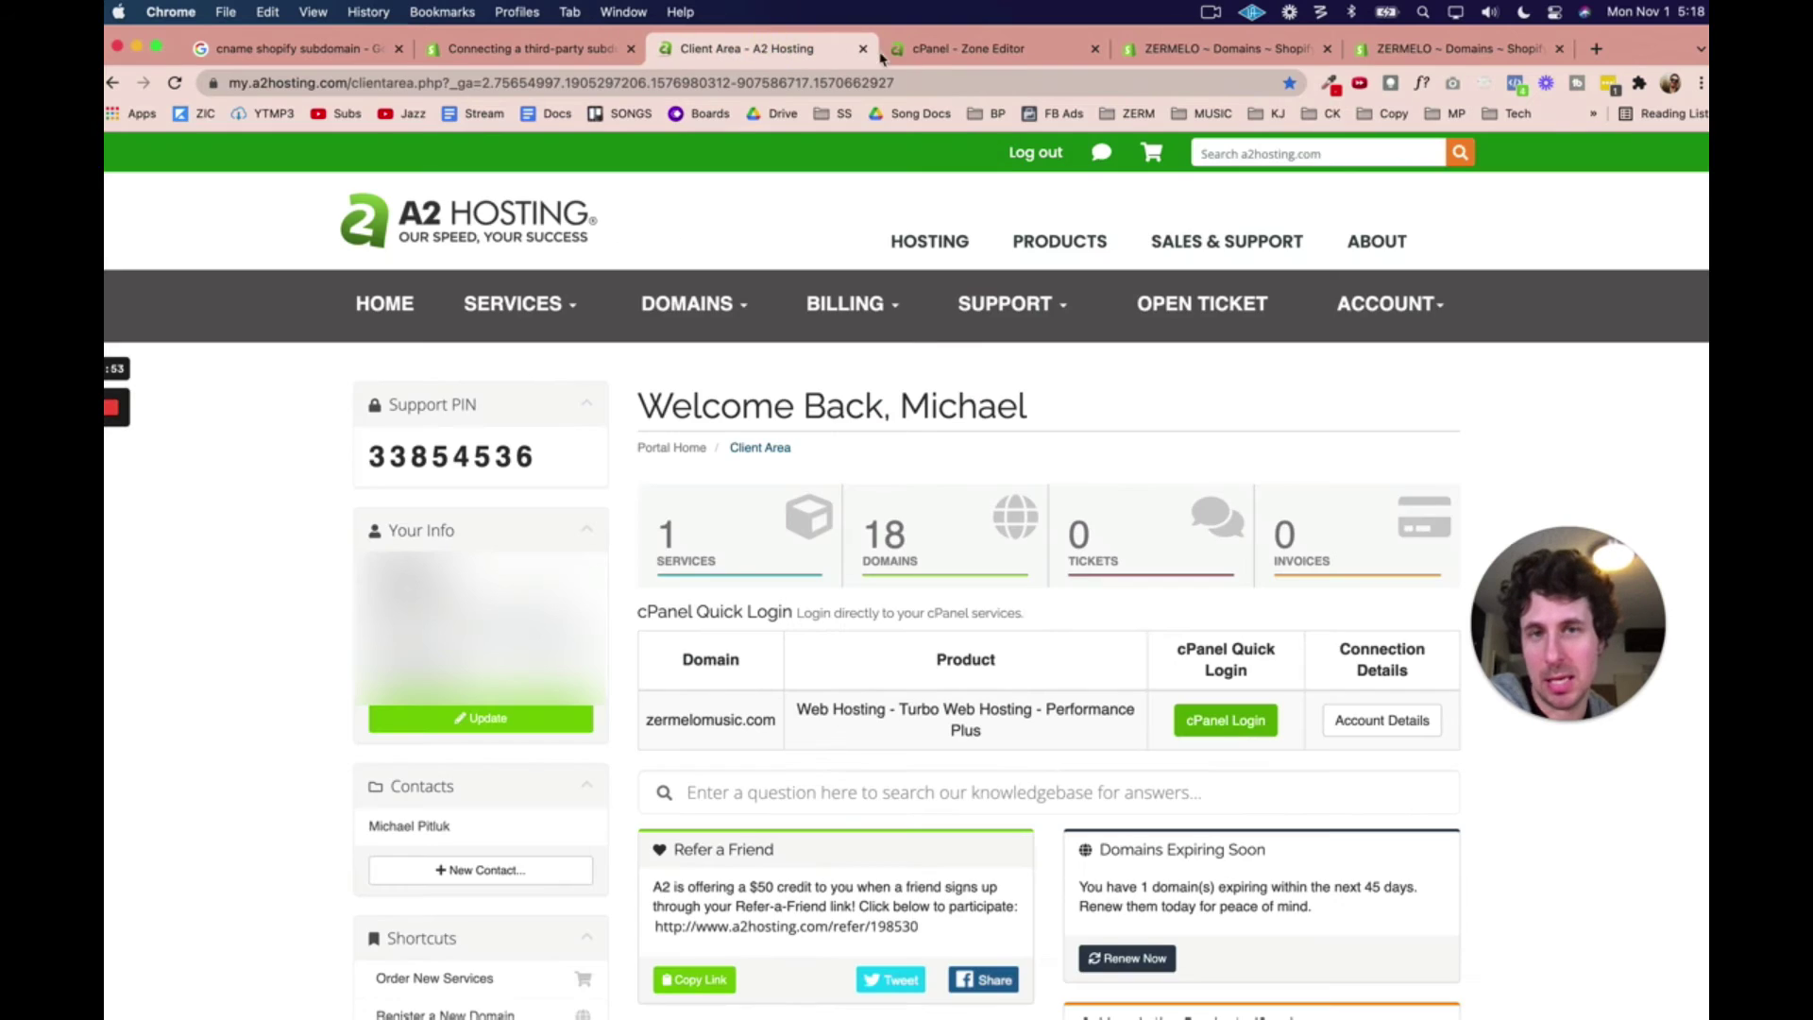
pyautogui.click(944, 48)
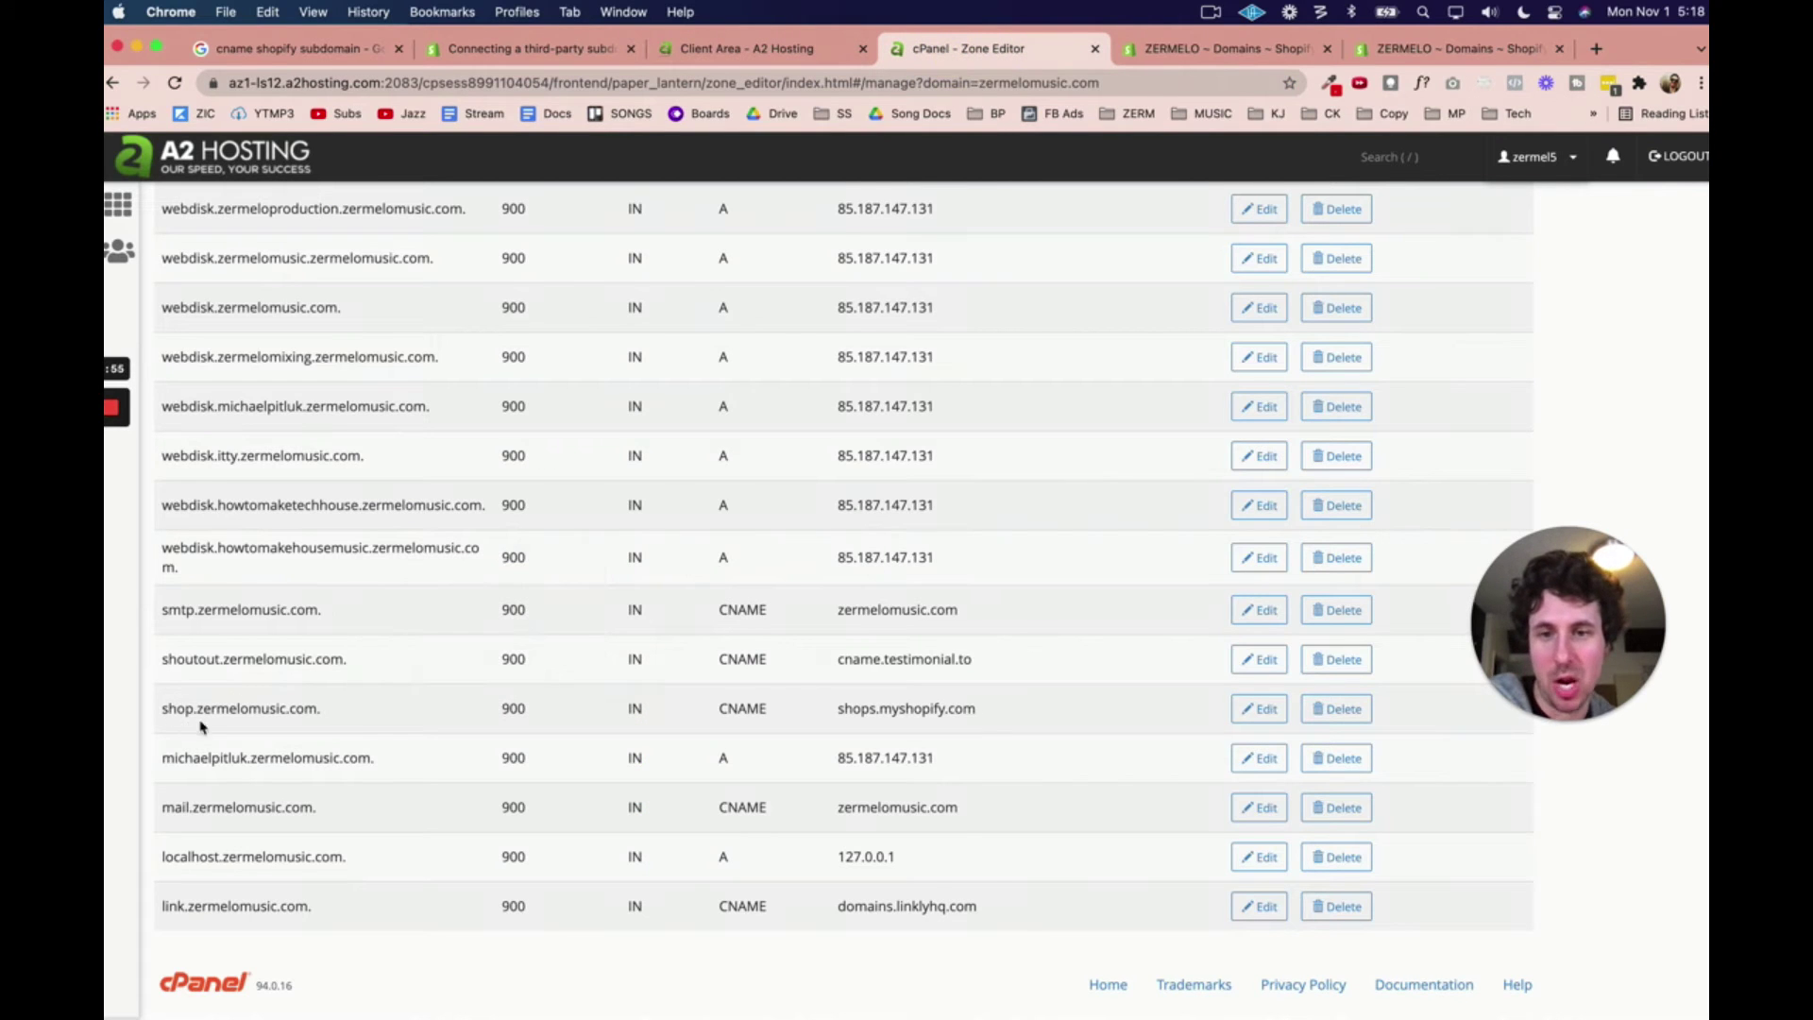
pyautogui.click(717, 56)
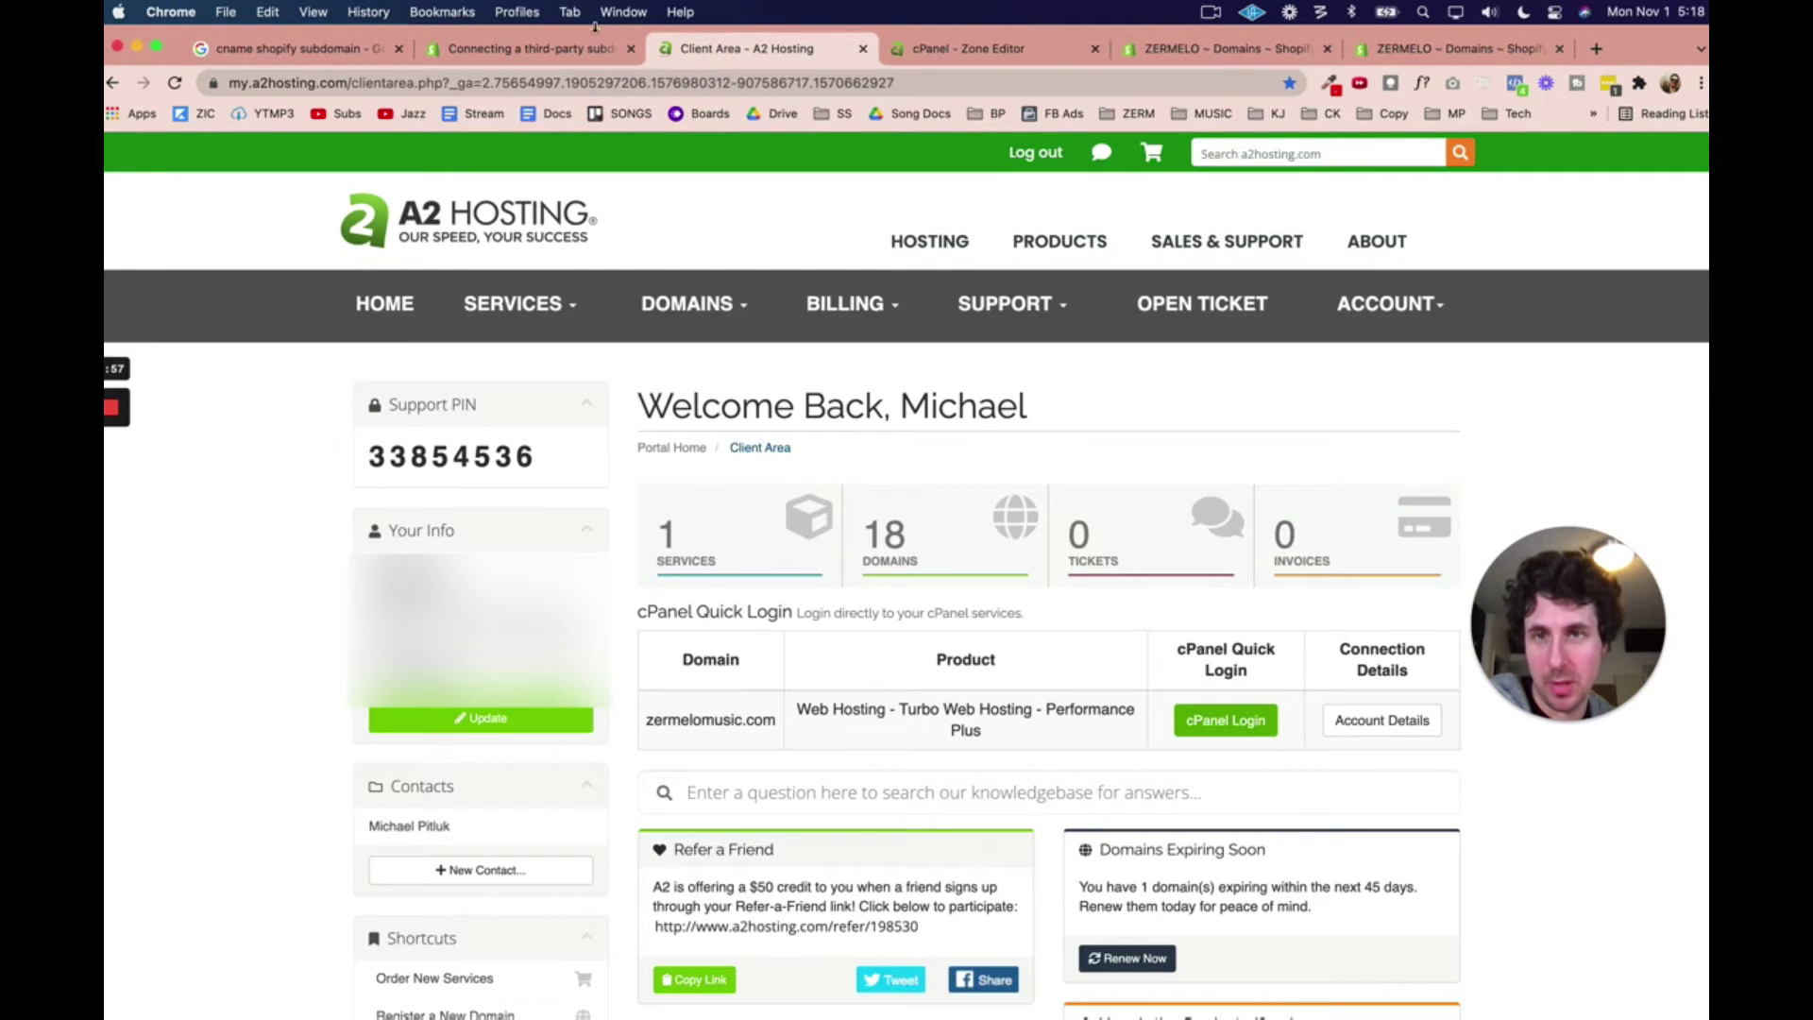
pyautogui.click(566, 48)
pyautogui.moveTo(584, 663); pyautogui.dragTo(831, 682)
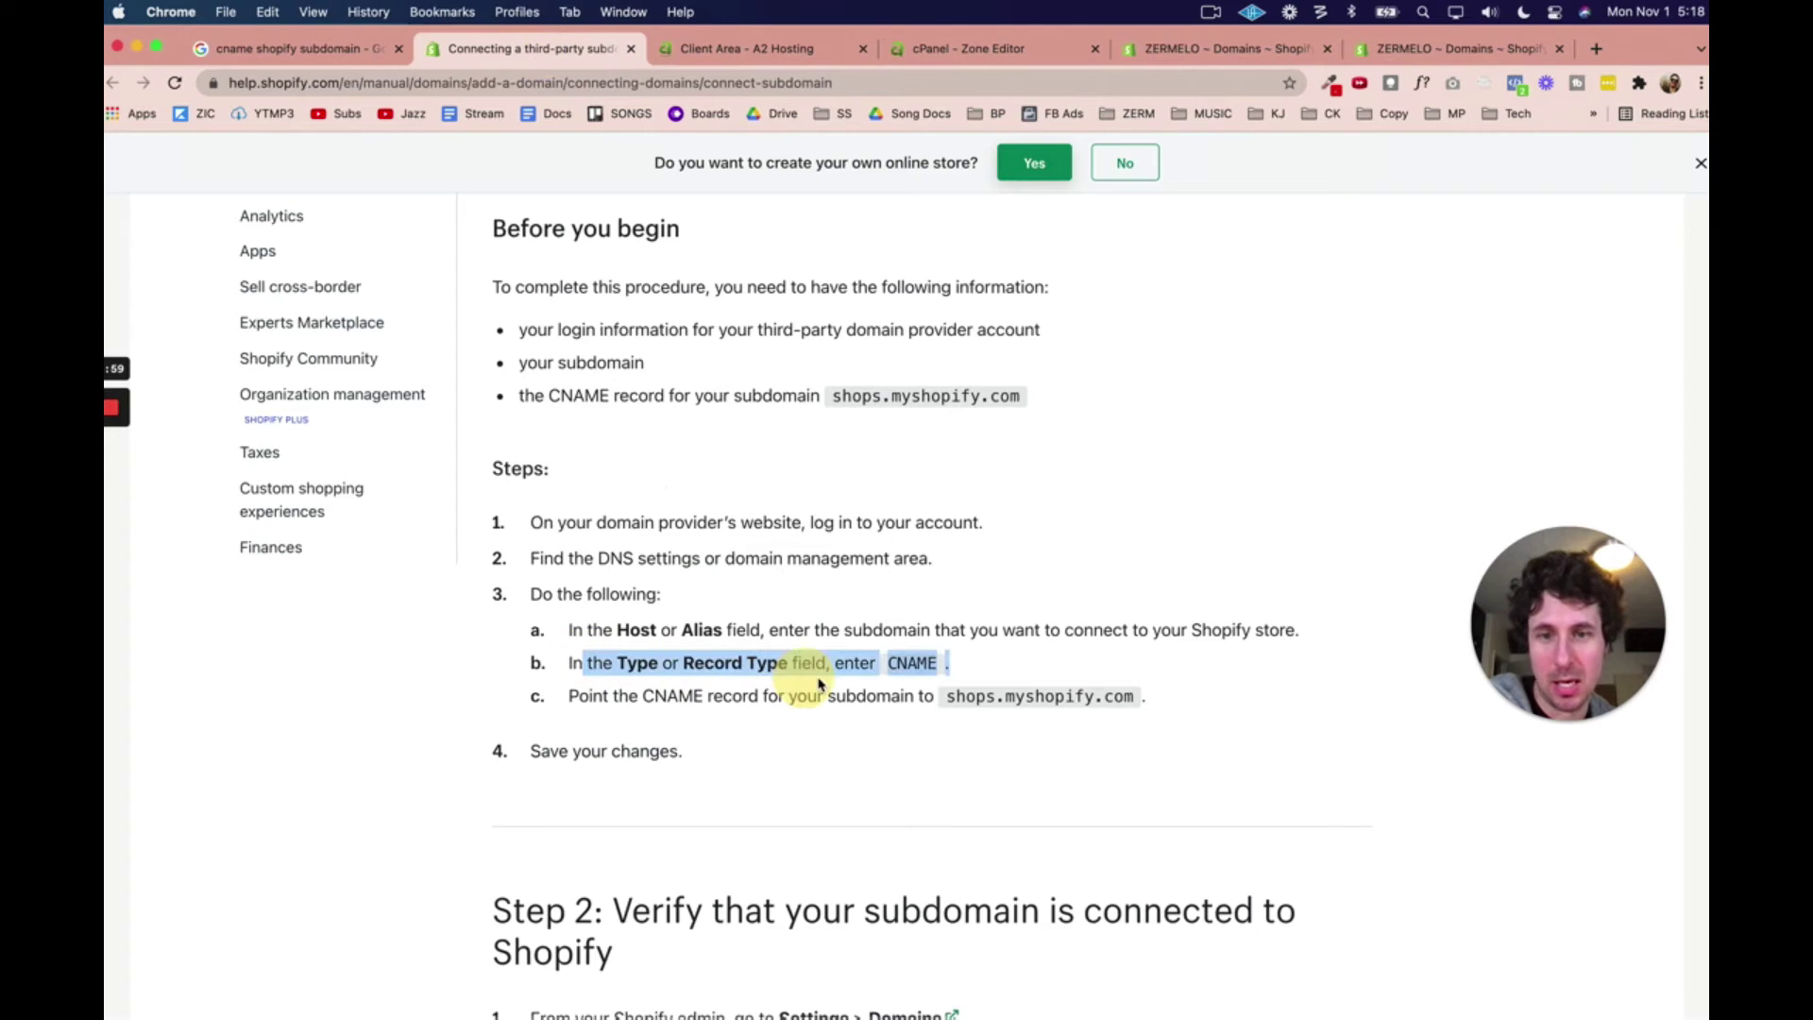
pyautogui.click(810, 663)
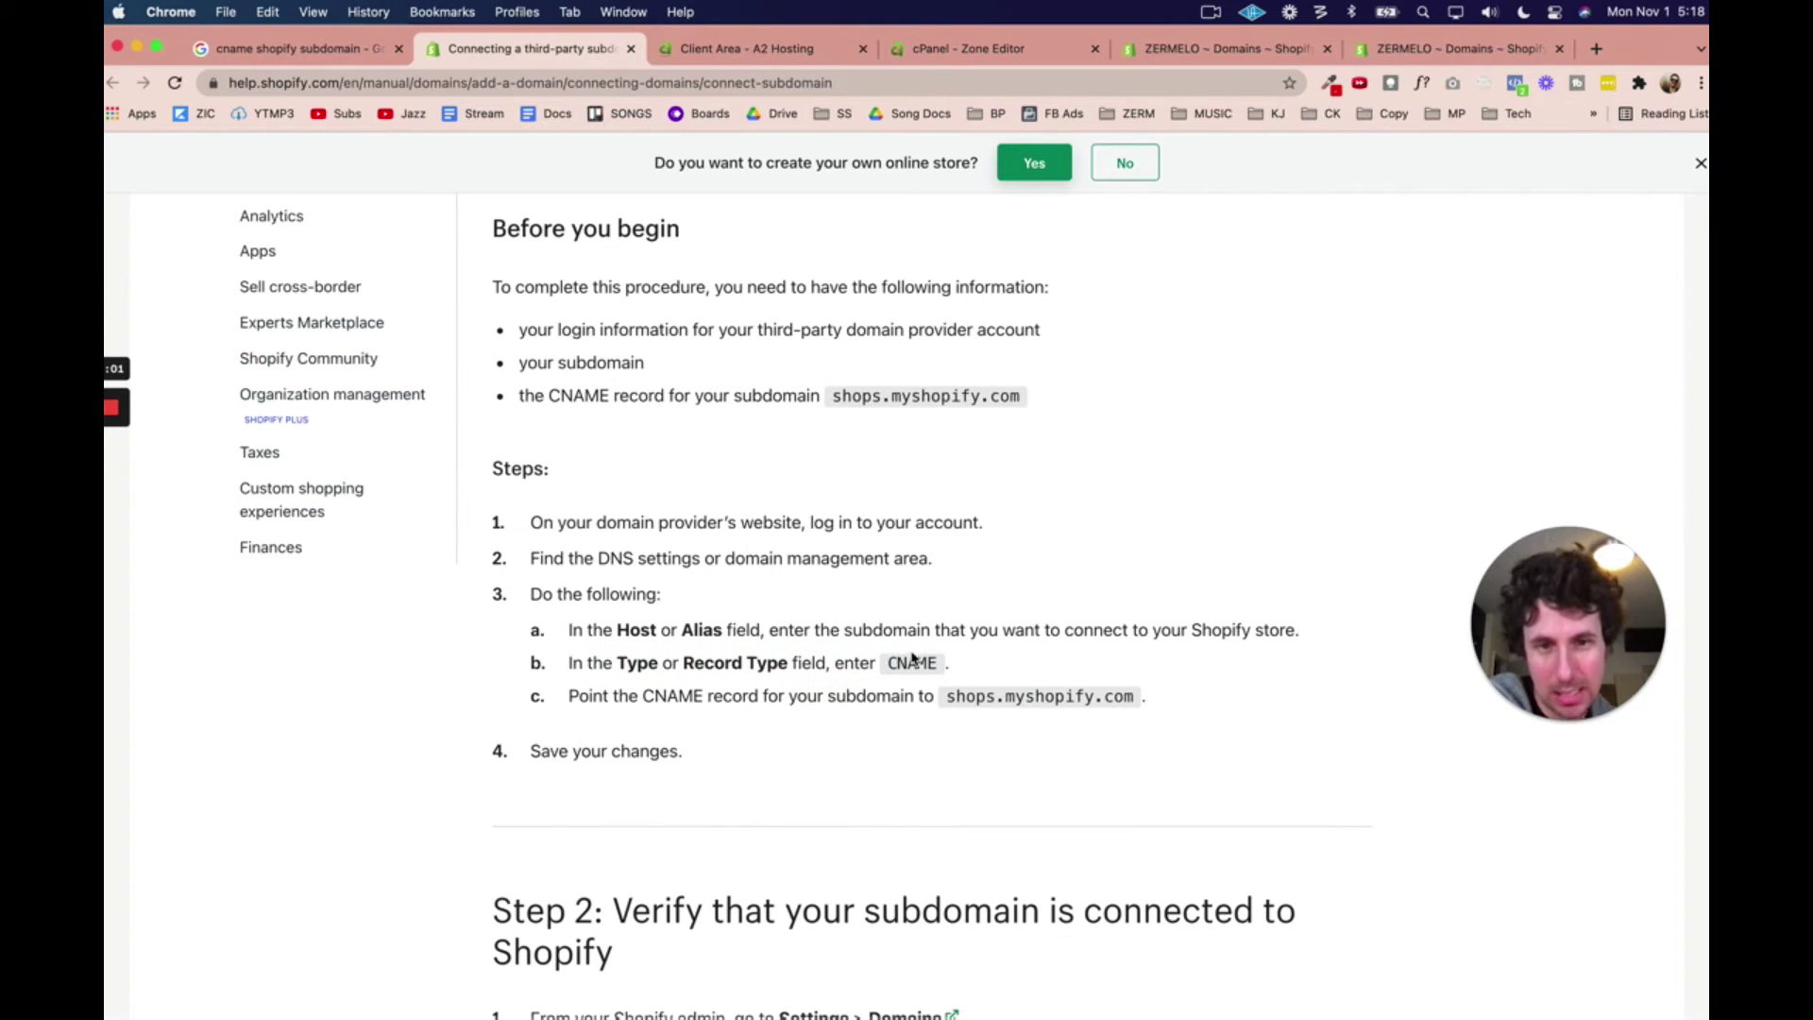
pyautogui.moveTo(584, 694); pyautogui.dragTo(783, 696)
pyautogui.moveTo(951, 696); pyautogui.dragTo(1146, 699)
pyautogui.click(962, 51)
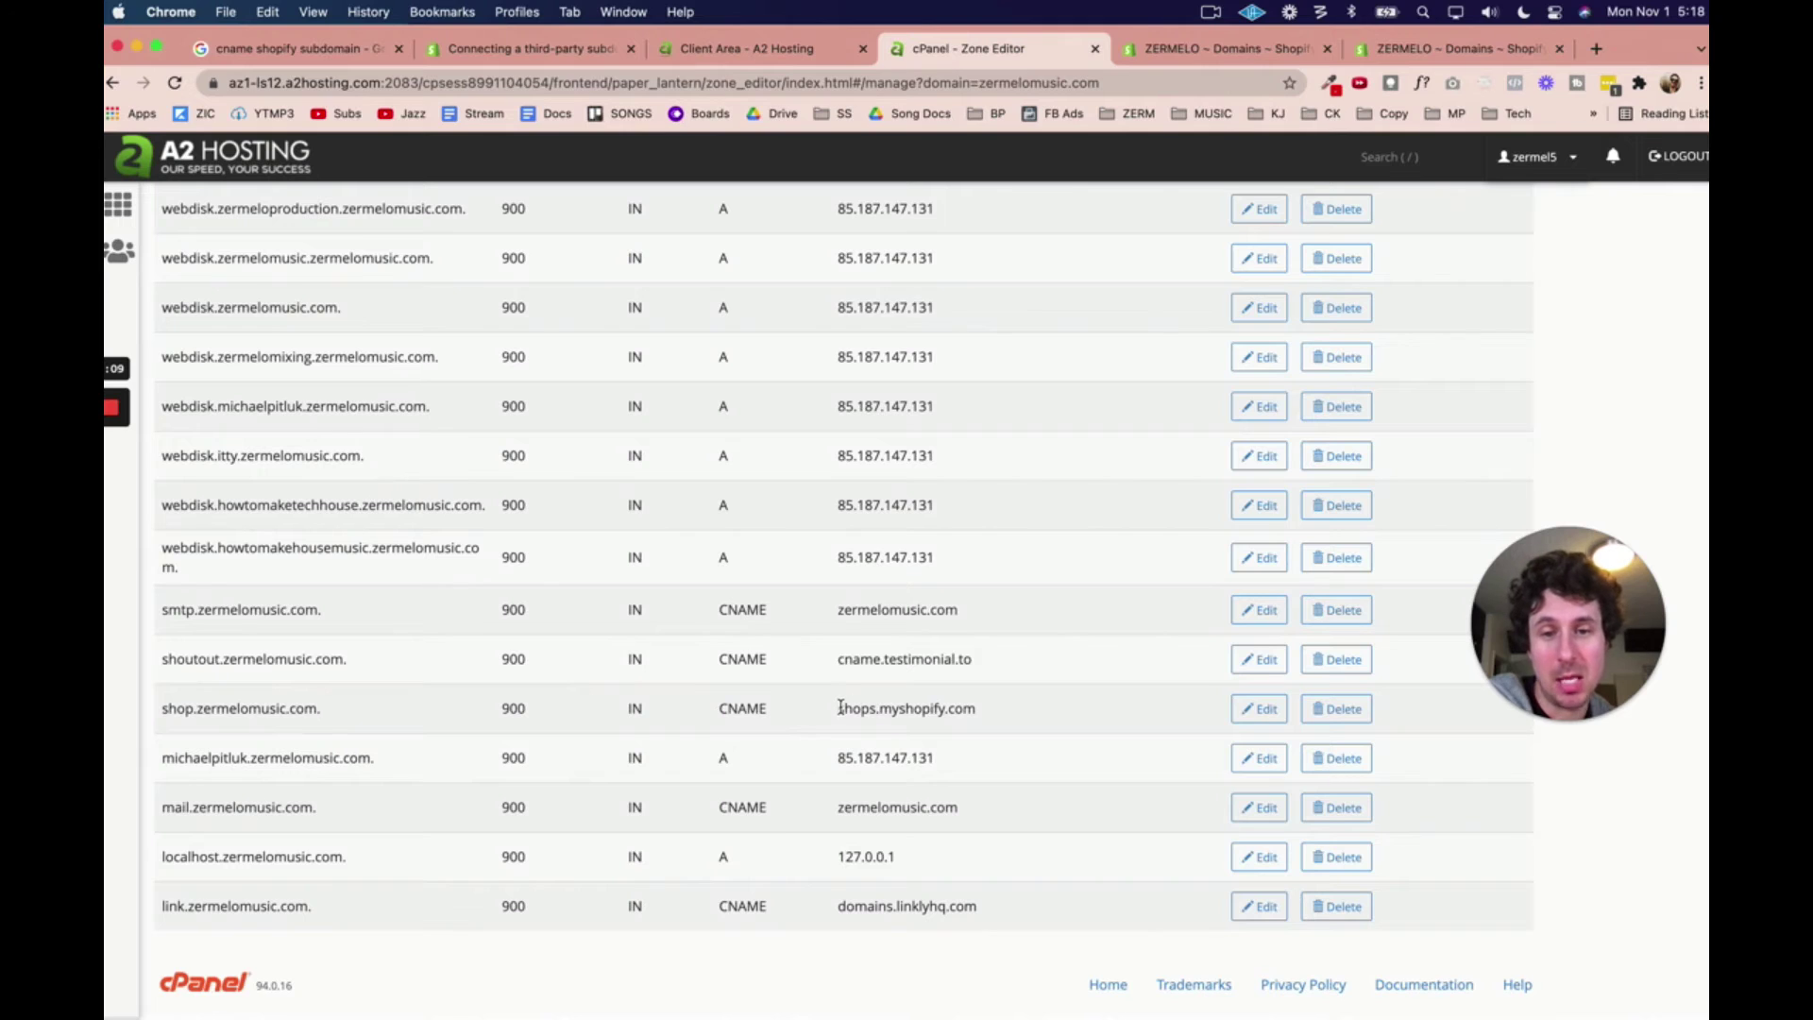
pyautogui.moveTo(840, 707); pyautogui.dragTo(1012, 709)
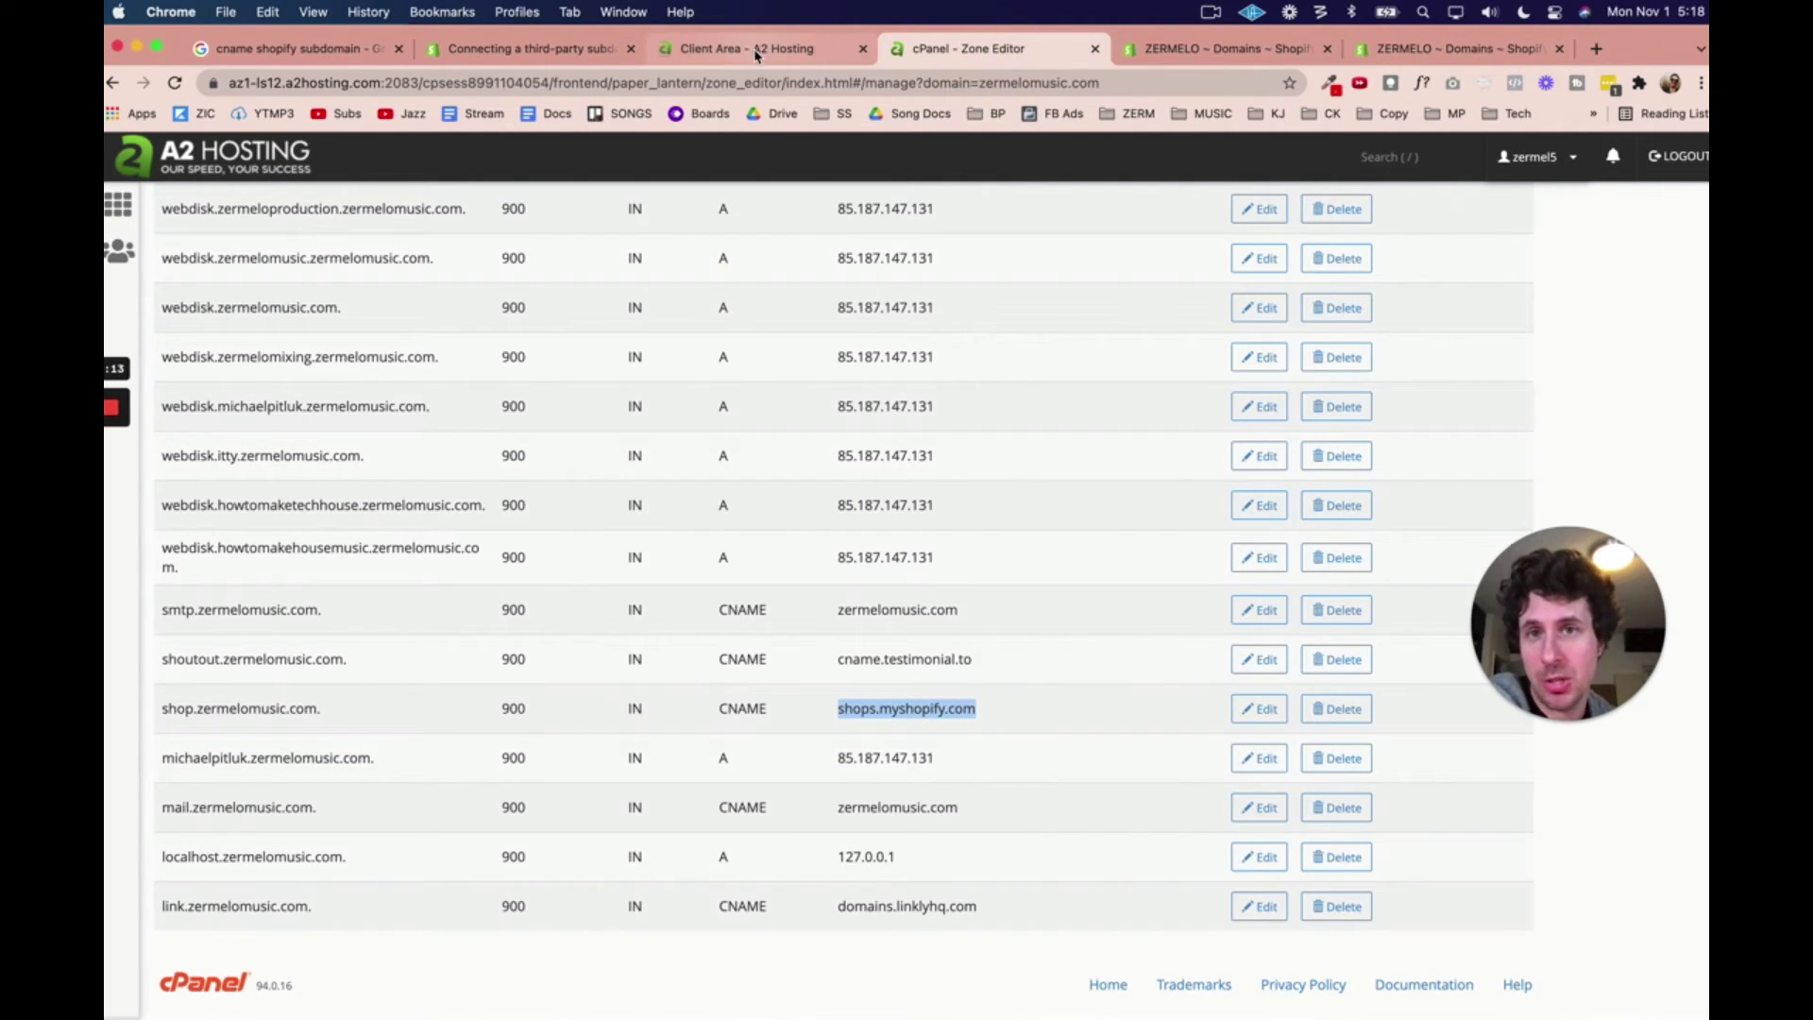
pyautogui.click(520, 48)
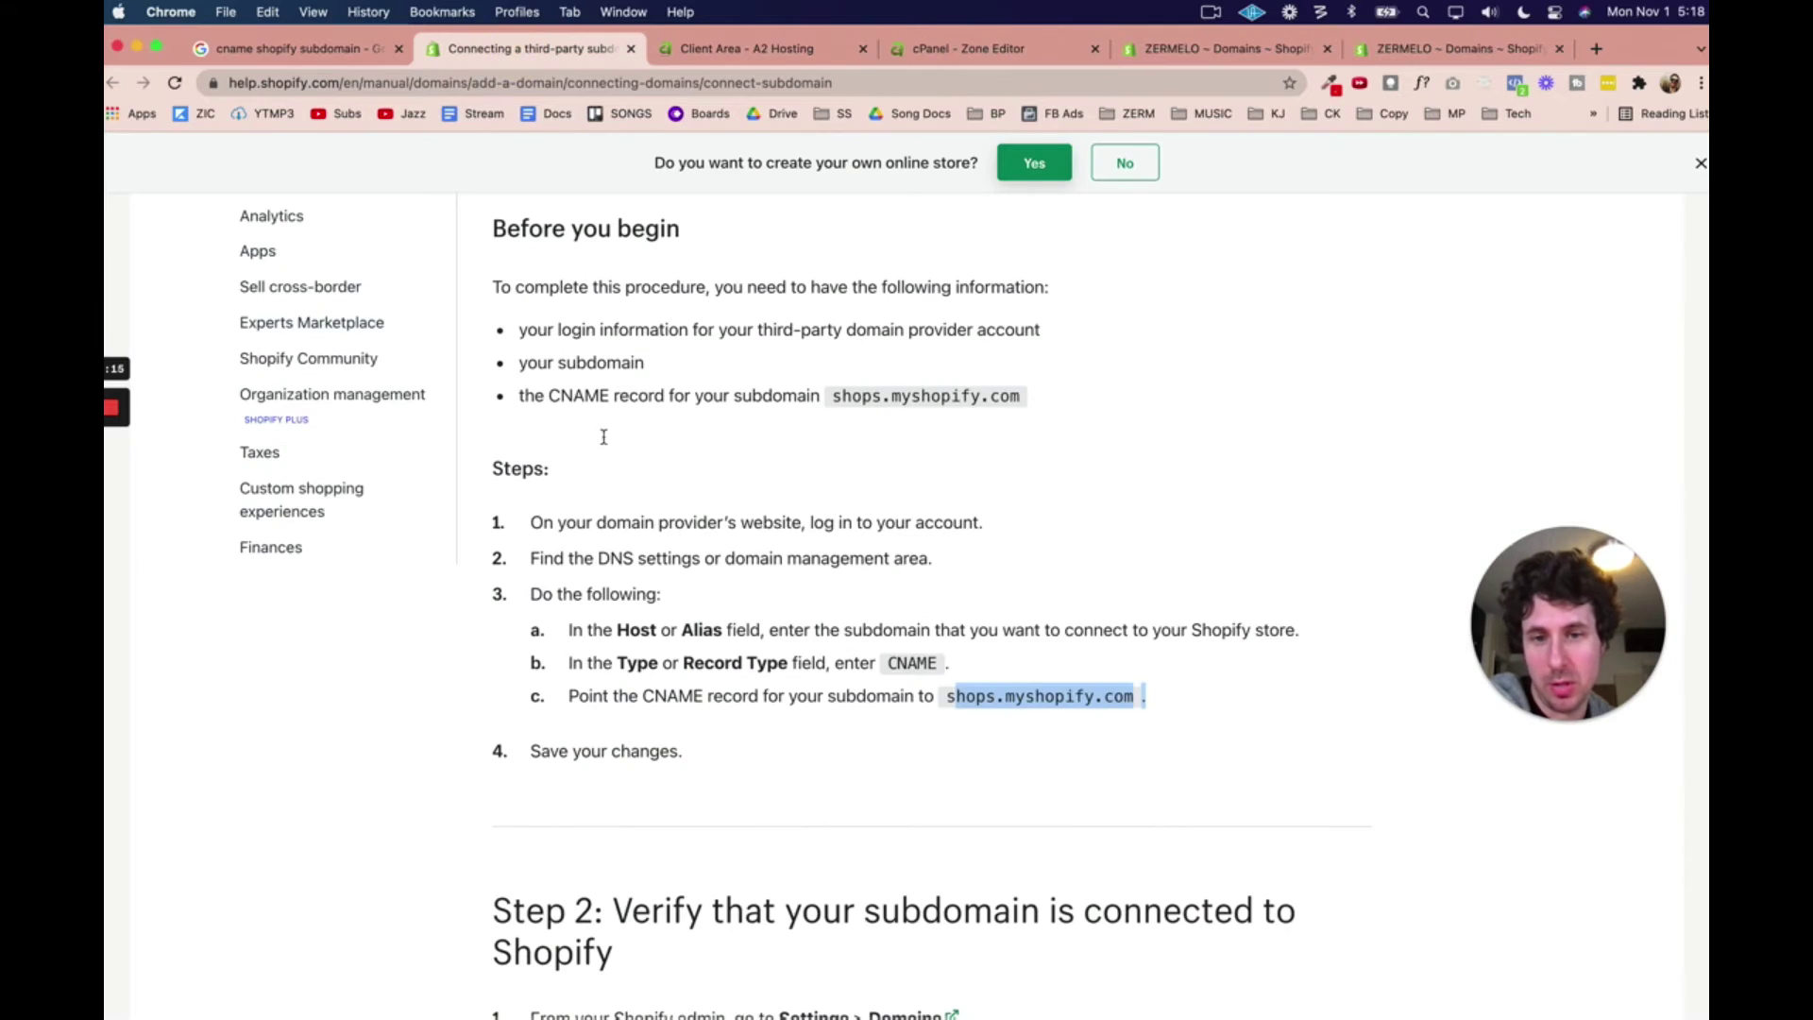
pyautogui.click(680, 796)
pyautogui.scroll(-5, 743, 767)
pyautogui.scroll(-2, 744, 769)
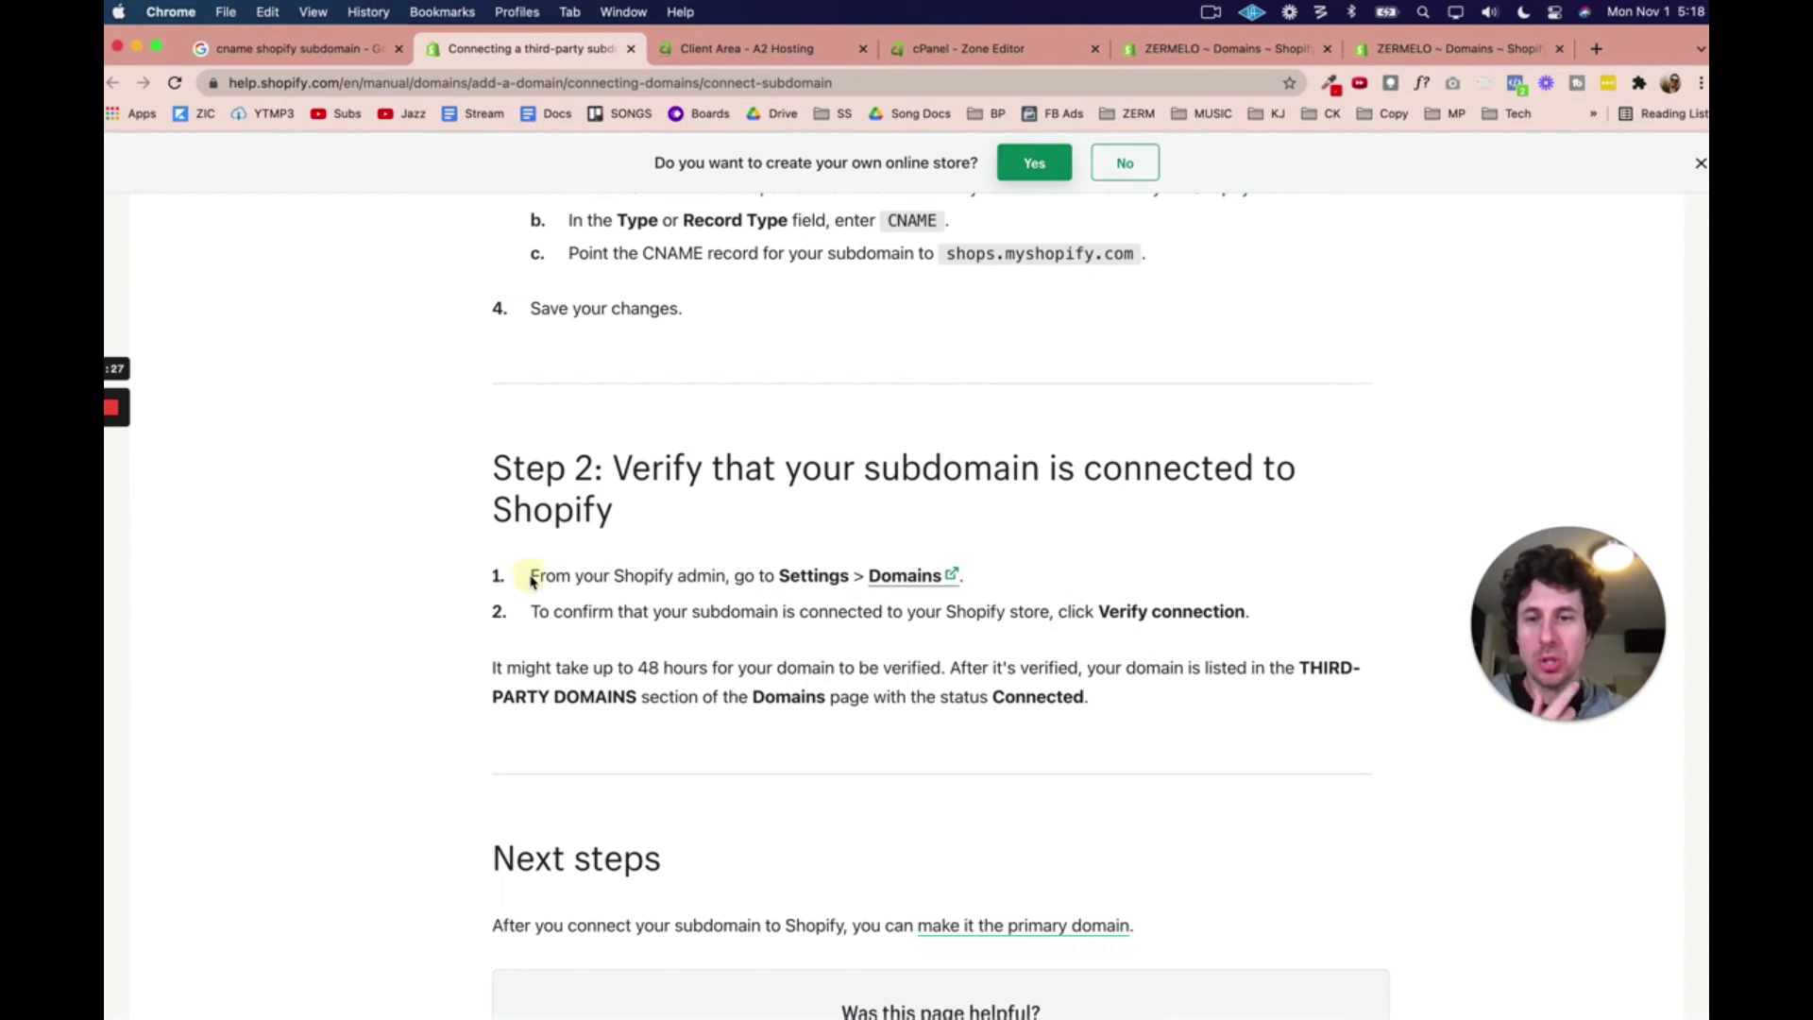
pyautogui.moveTo(529, 576); pyautogui.dragTo(726, 576)
pyautogui.moveTo(618, 469); pyautogui.dragTo(668, 519)
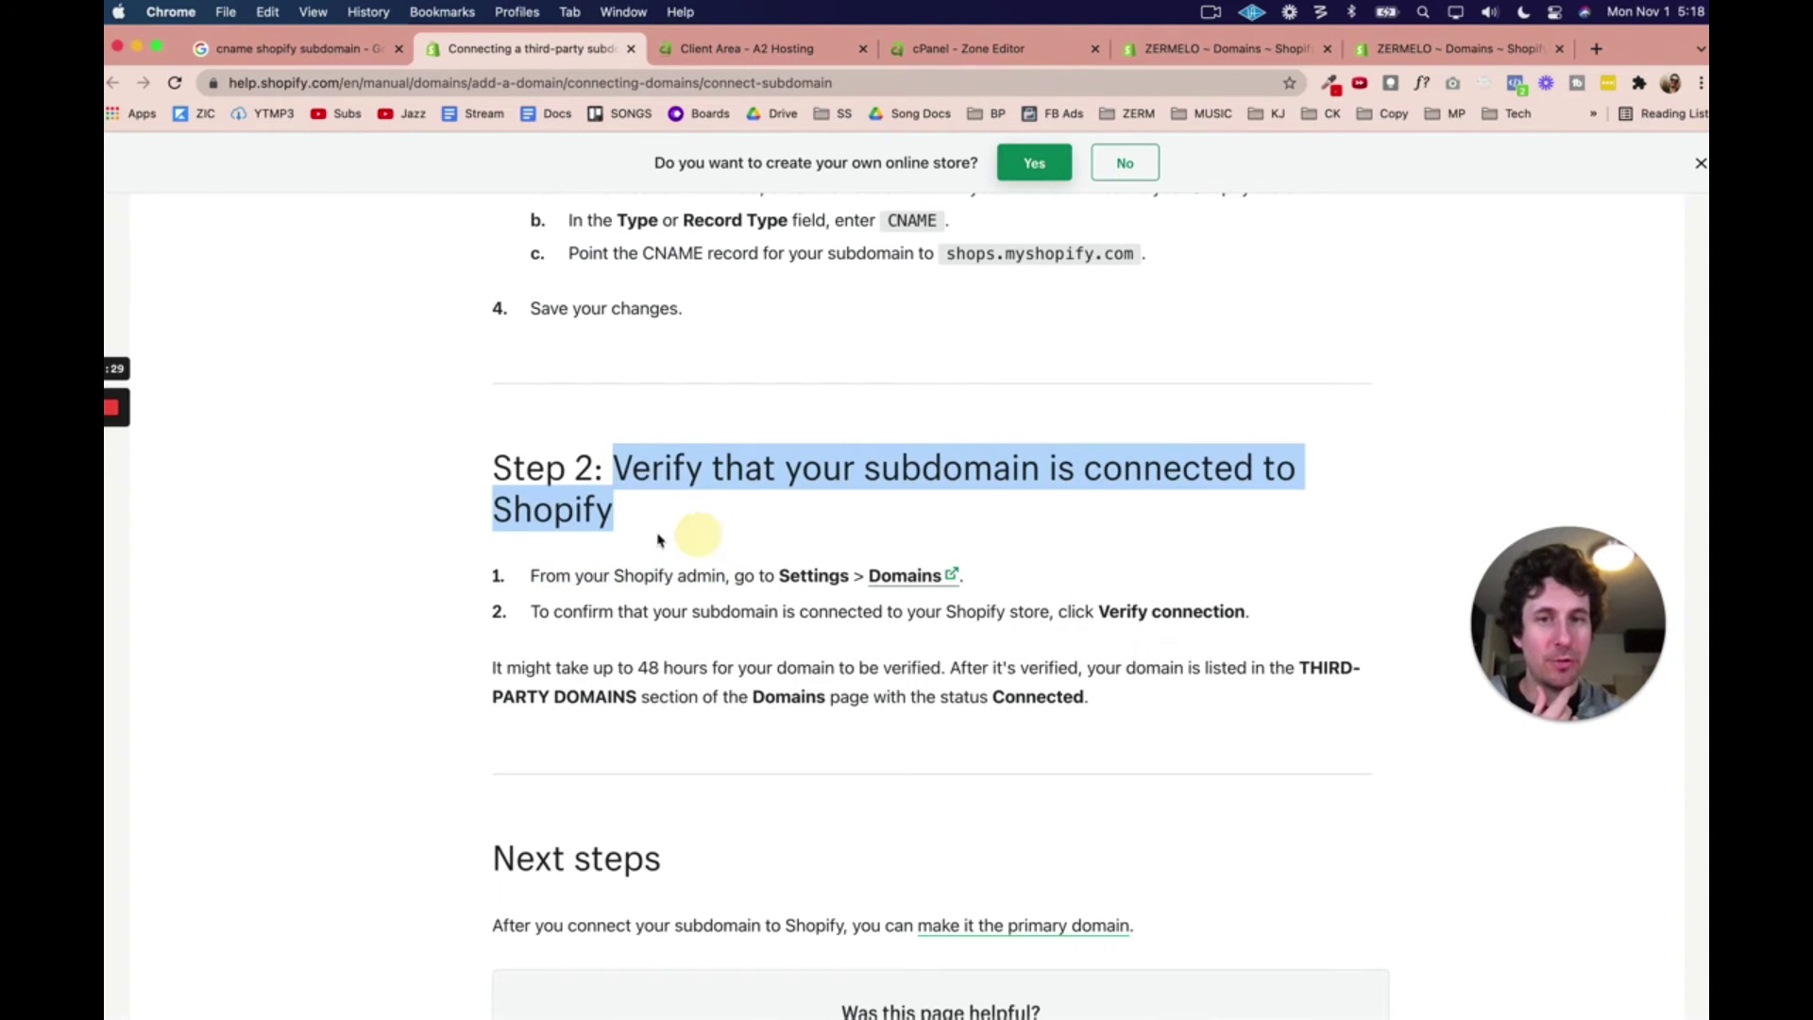
pyautogui.click(634, 532)
pyautogui.moveTo(529, 577); pyautogui.dragTo(754, 577)
pyautogui.click(675, 581)
pyautogui.click(821, 575)
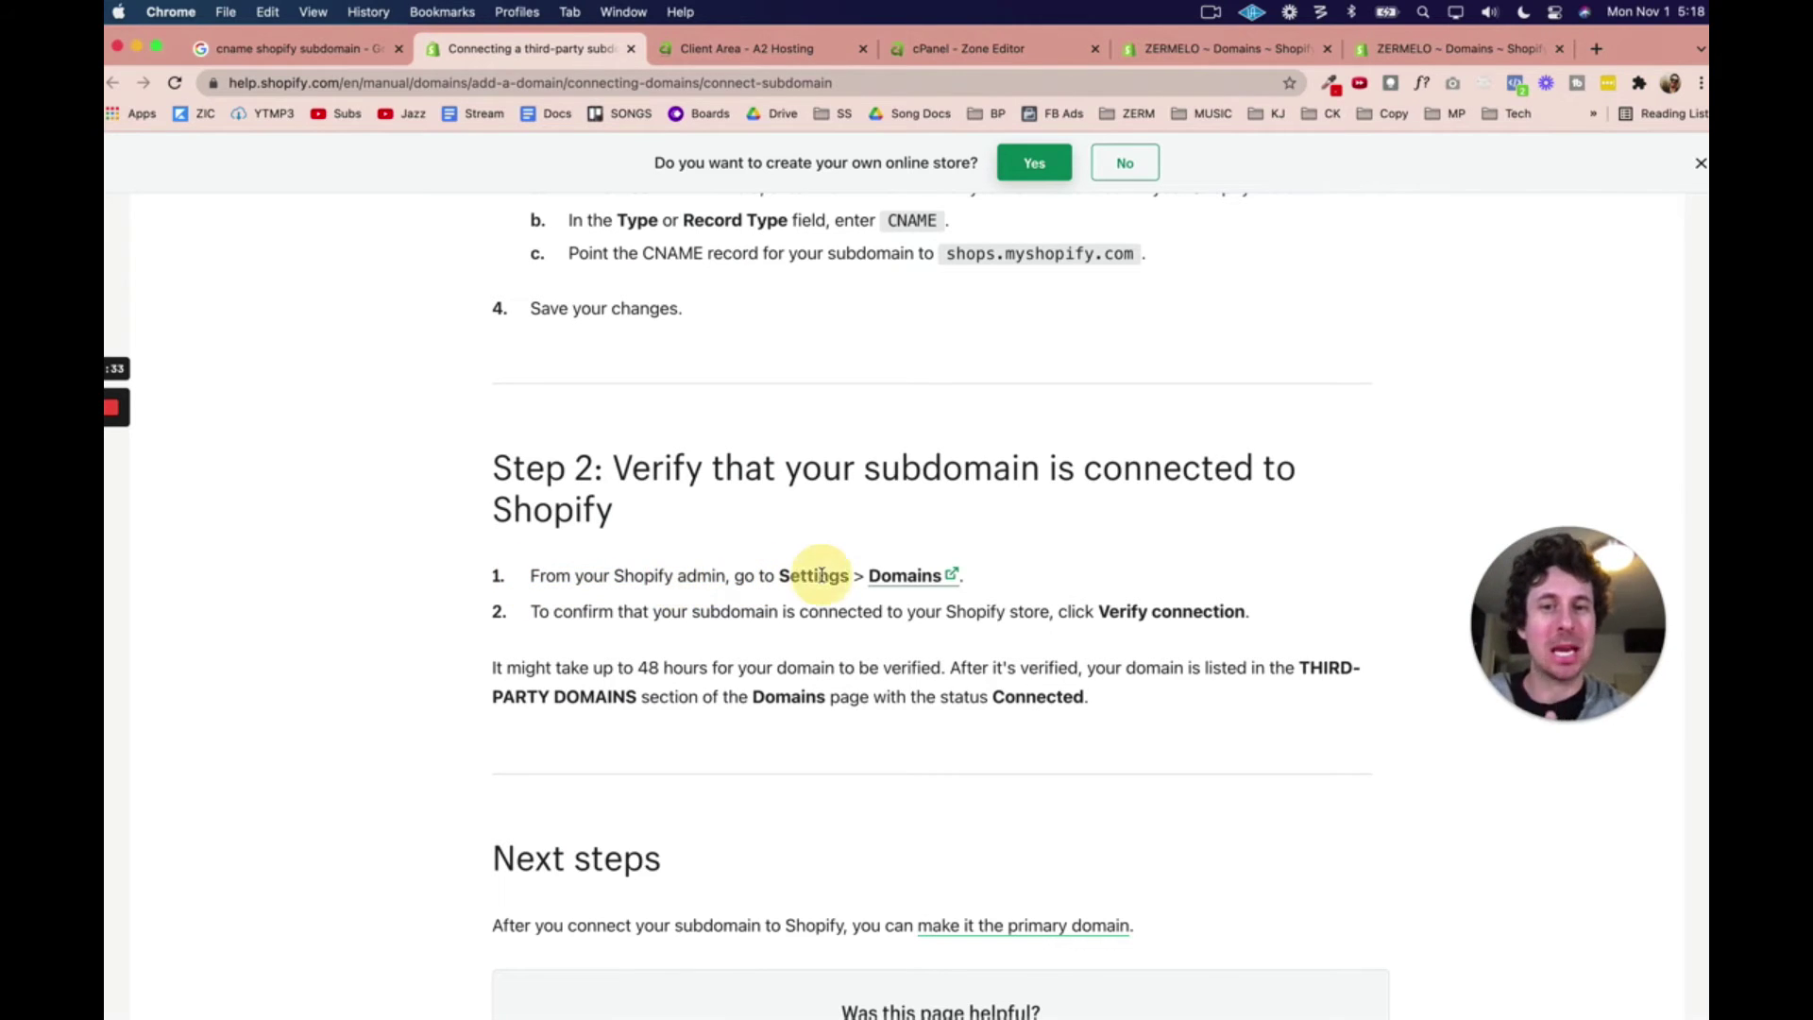
pyautogui.keyDown('super'); pyautogui.click(914, 583); pyautogui.keyUp('super')
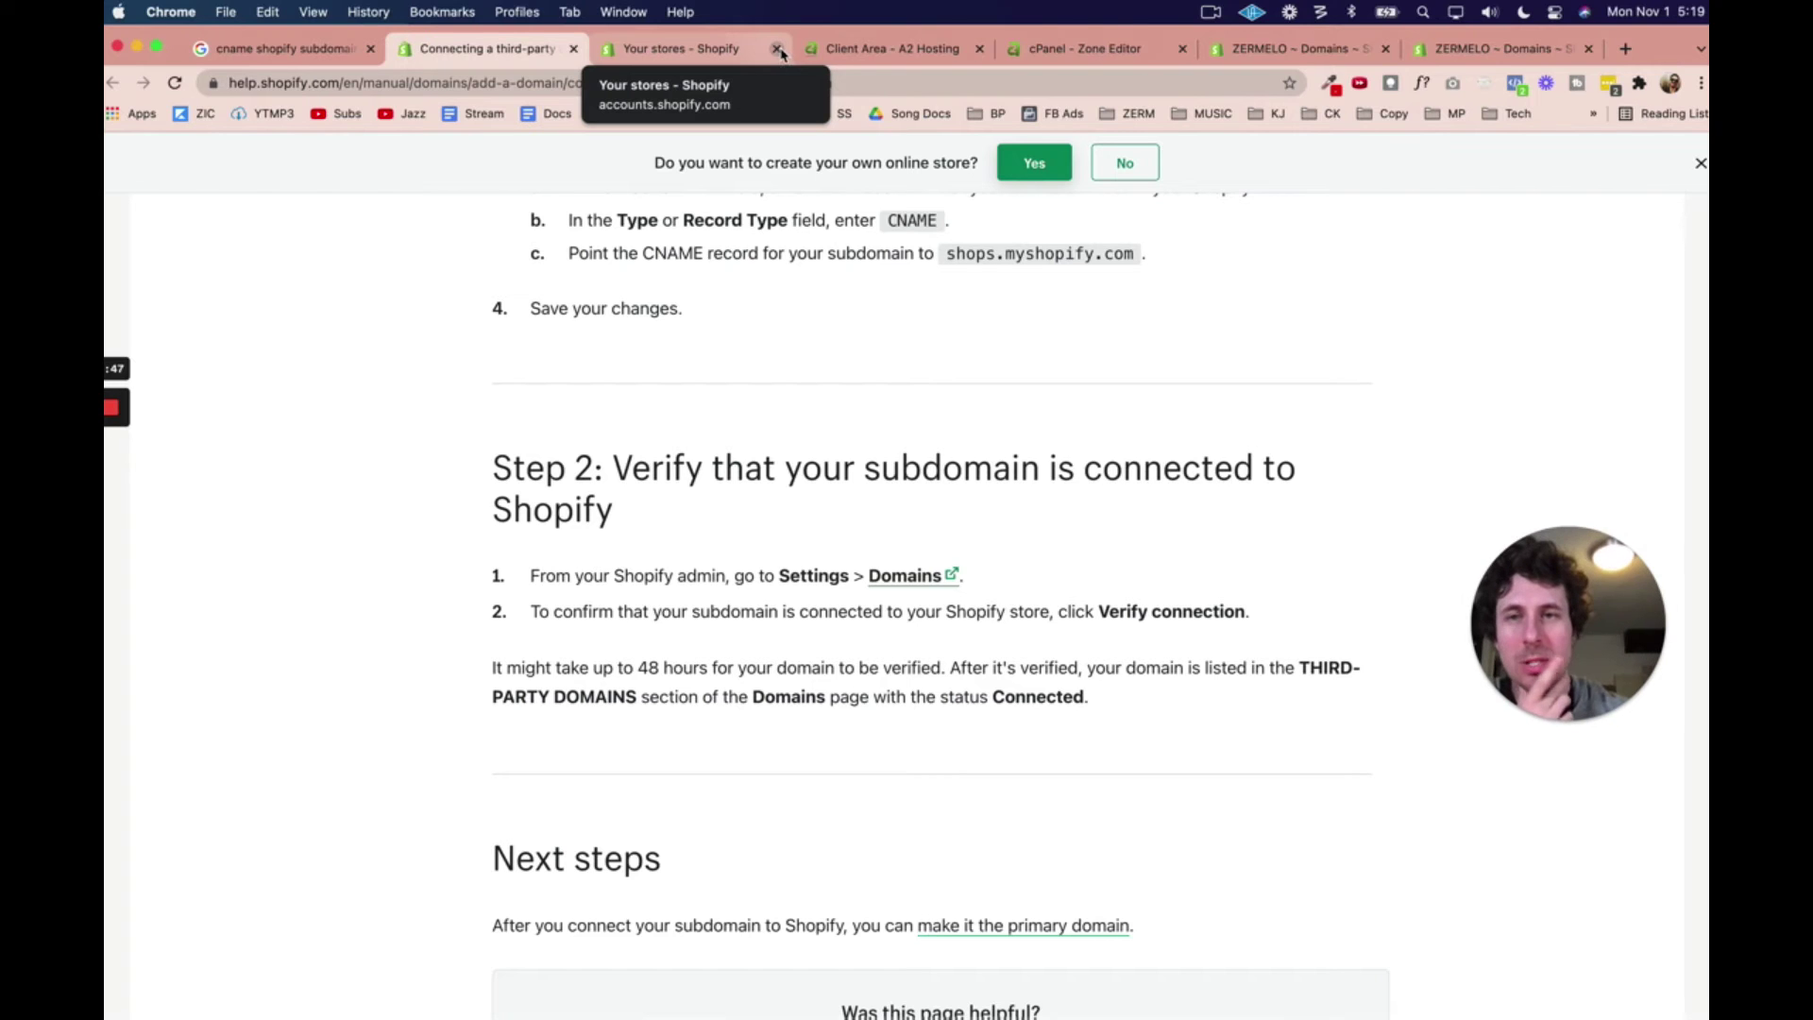
pyautogui.click(779, 51)
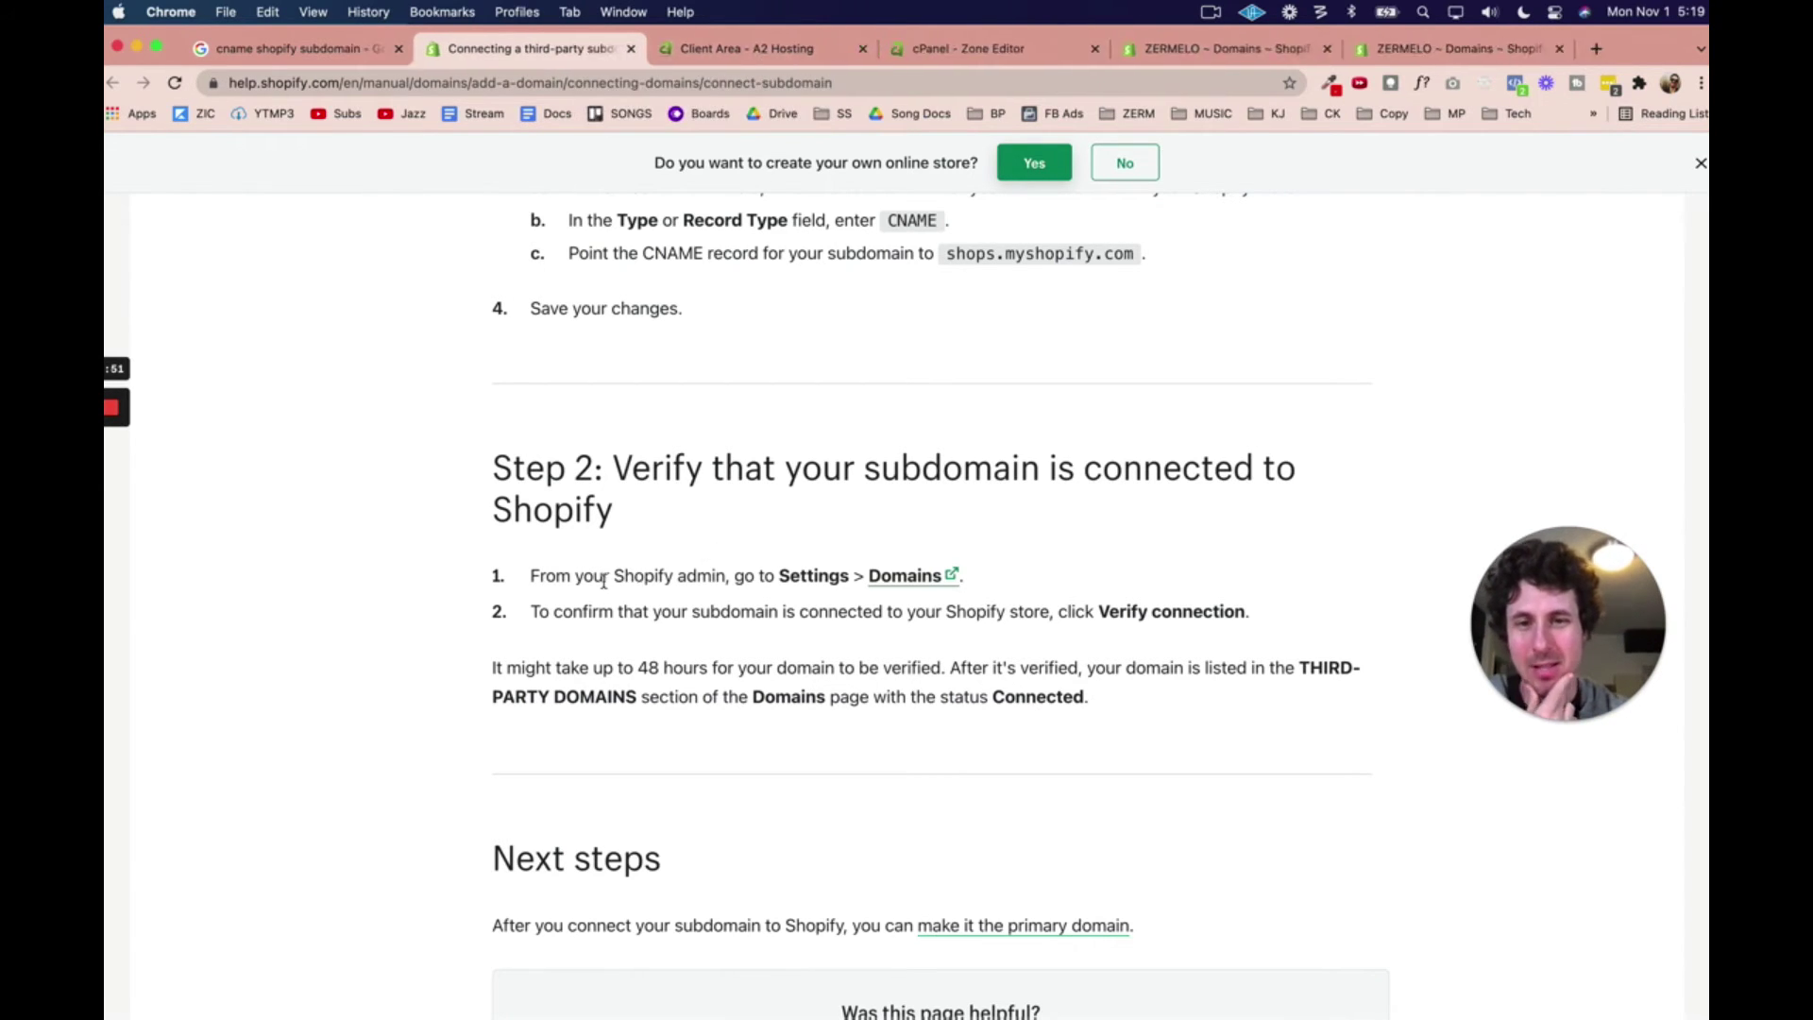
pyautogui.moveTo(622, 466); pyautogui.dragTo(679, 491)
pyautogui.click(762, 506)
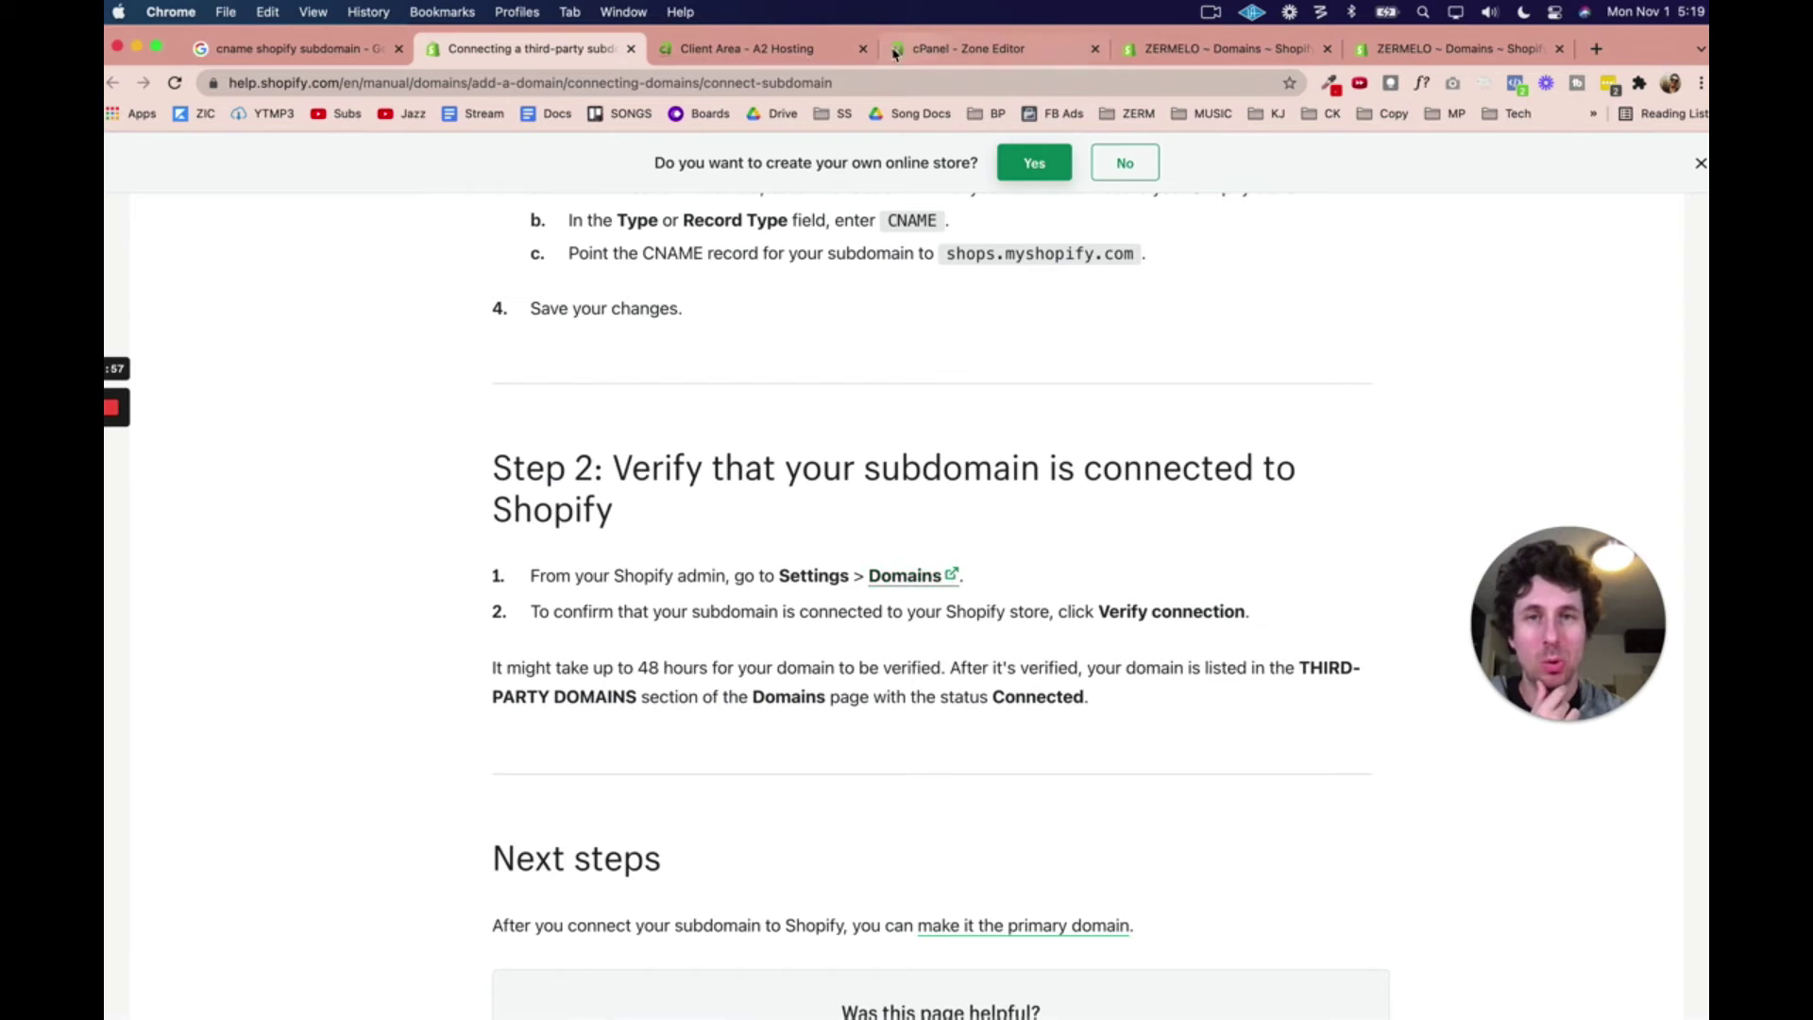
# Step: Open the Shopify admin Domains page, showing zermelomusic.myshopify.com as the current primary domain
pyautogui.click(741, 50)
pyautogui.click(966, 52)
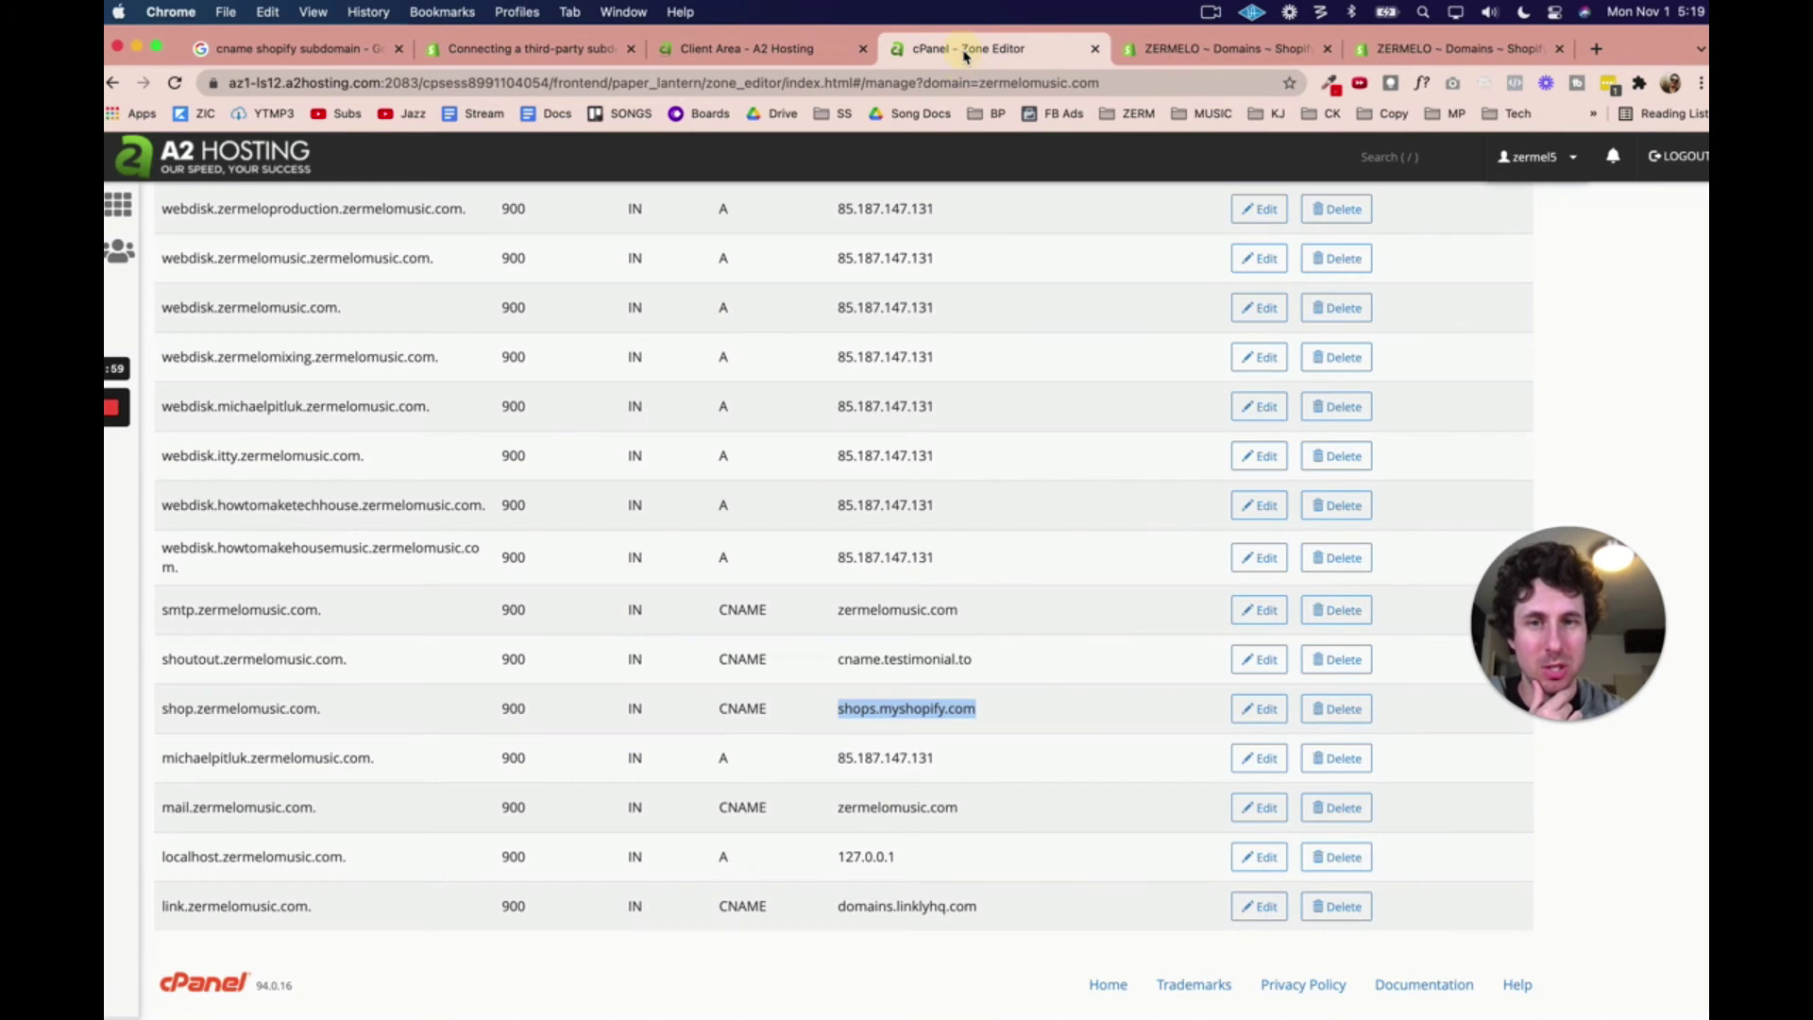
pyautogui.click(1218, 49)
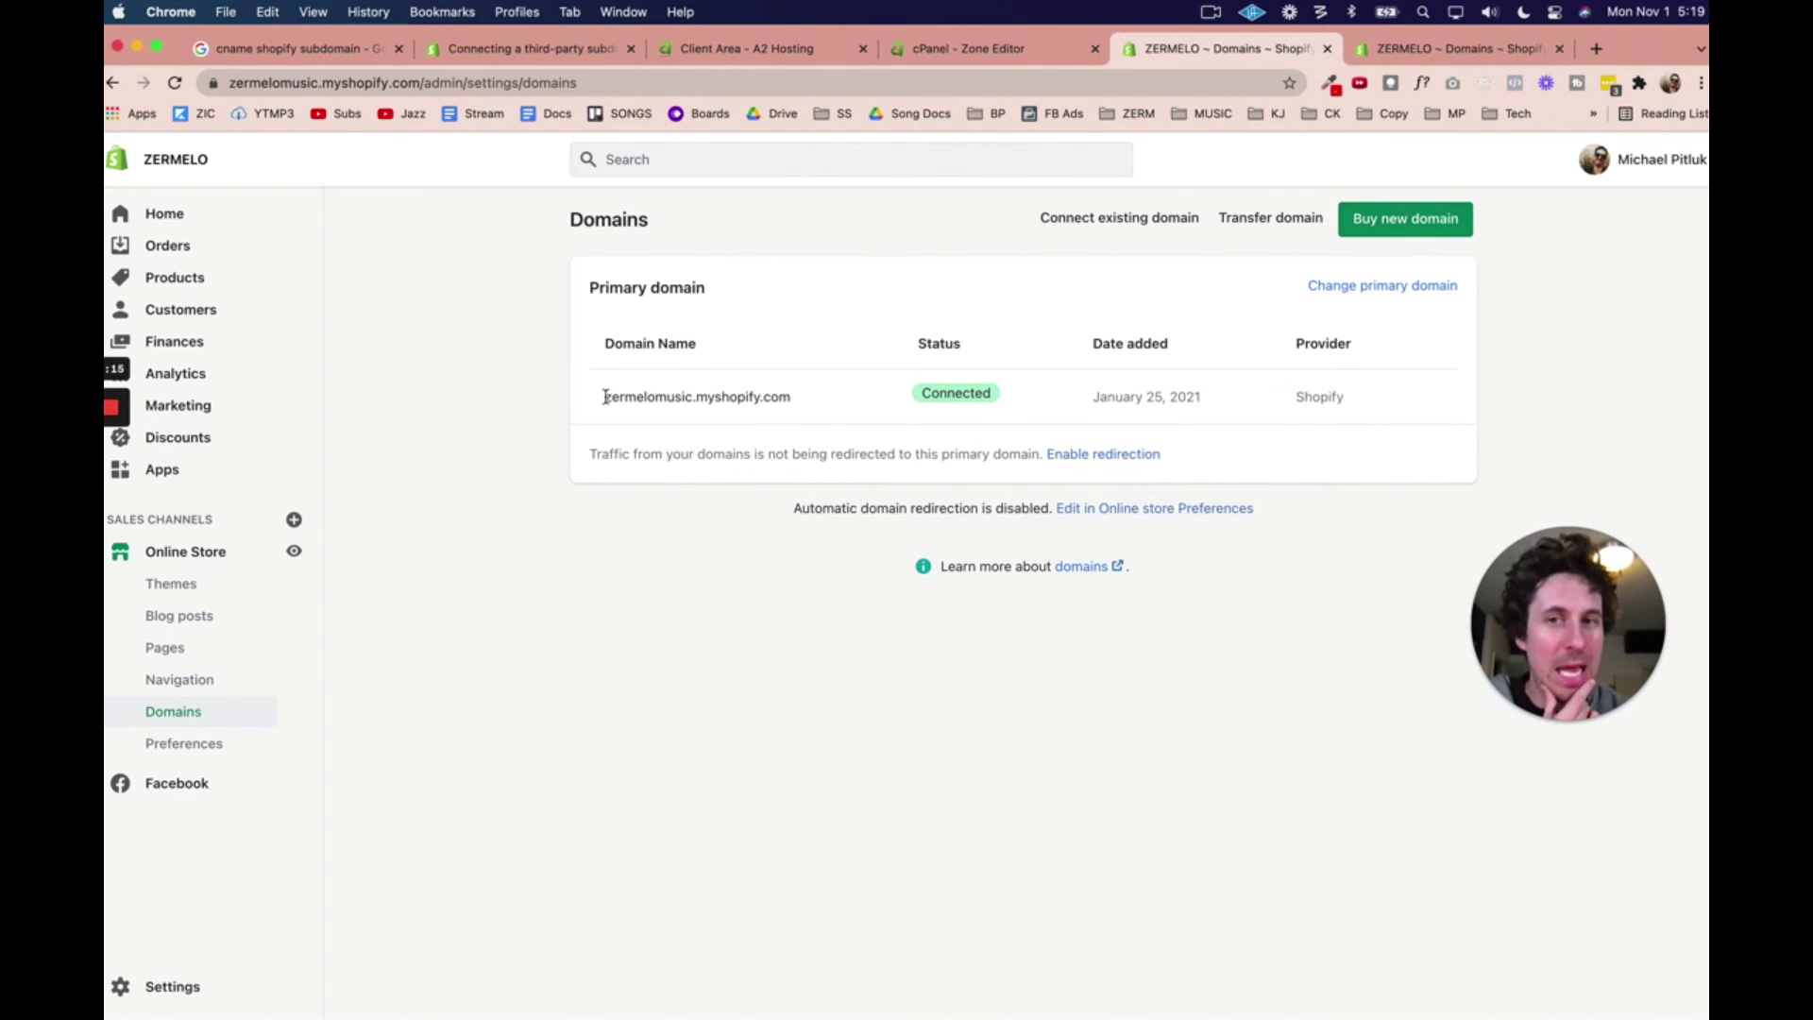
pyautogui.moveTo(604, 396); pyautogui.dragTo(850, 393)
pyautogui.click(613, 691)
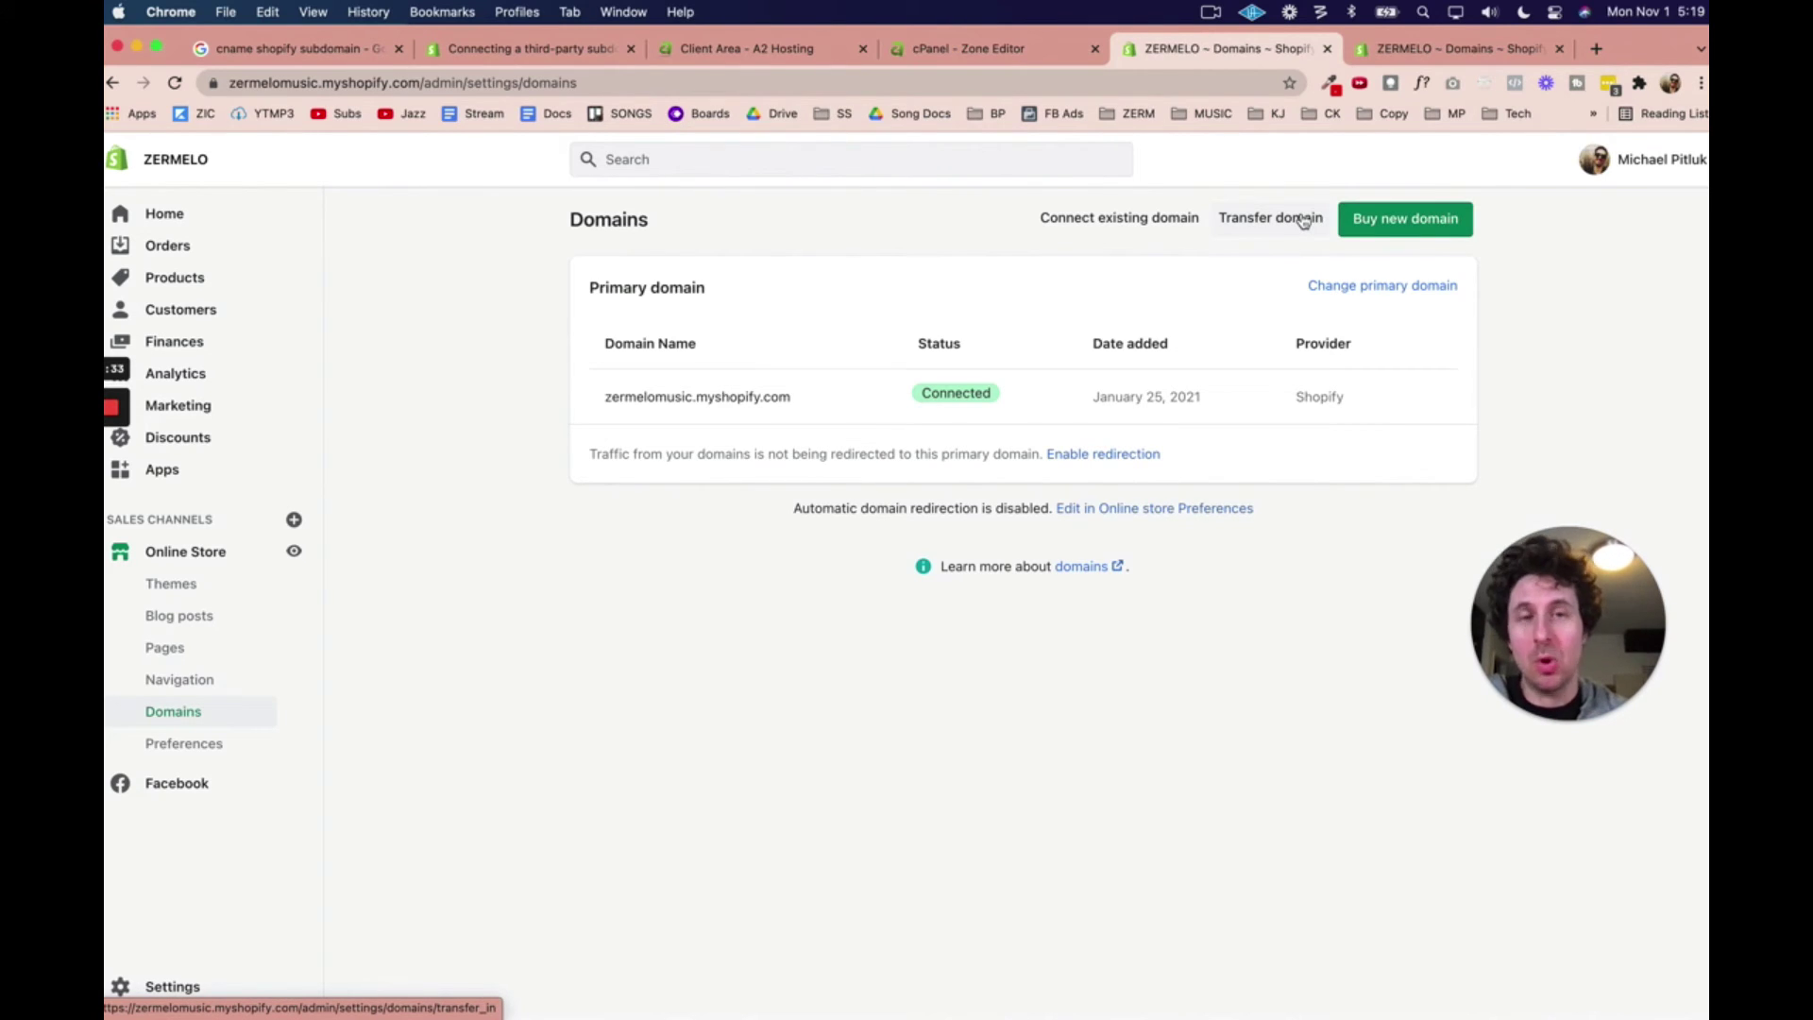
# Step: Begin connecting an existing domain and enter shop.zermelomusic.com as the domain
pyautogui.click(1115, 227)
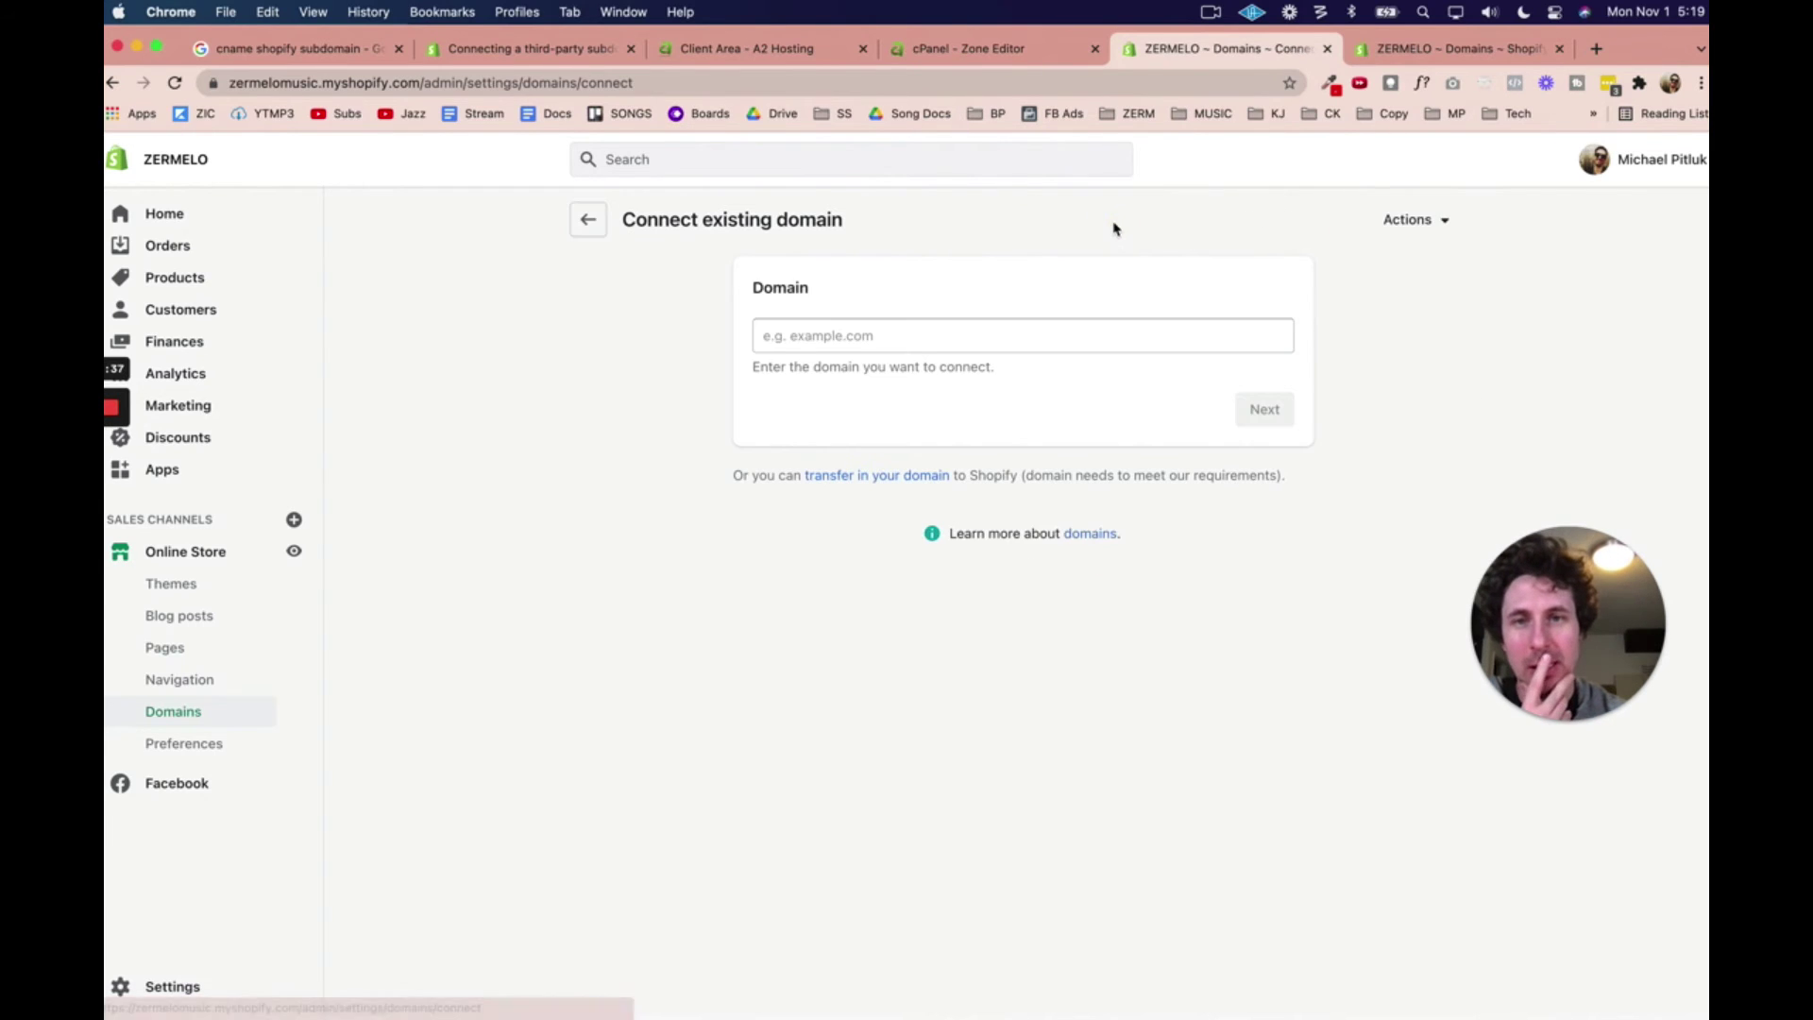
pyautogui.click(919, 350)
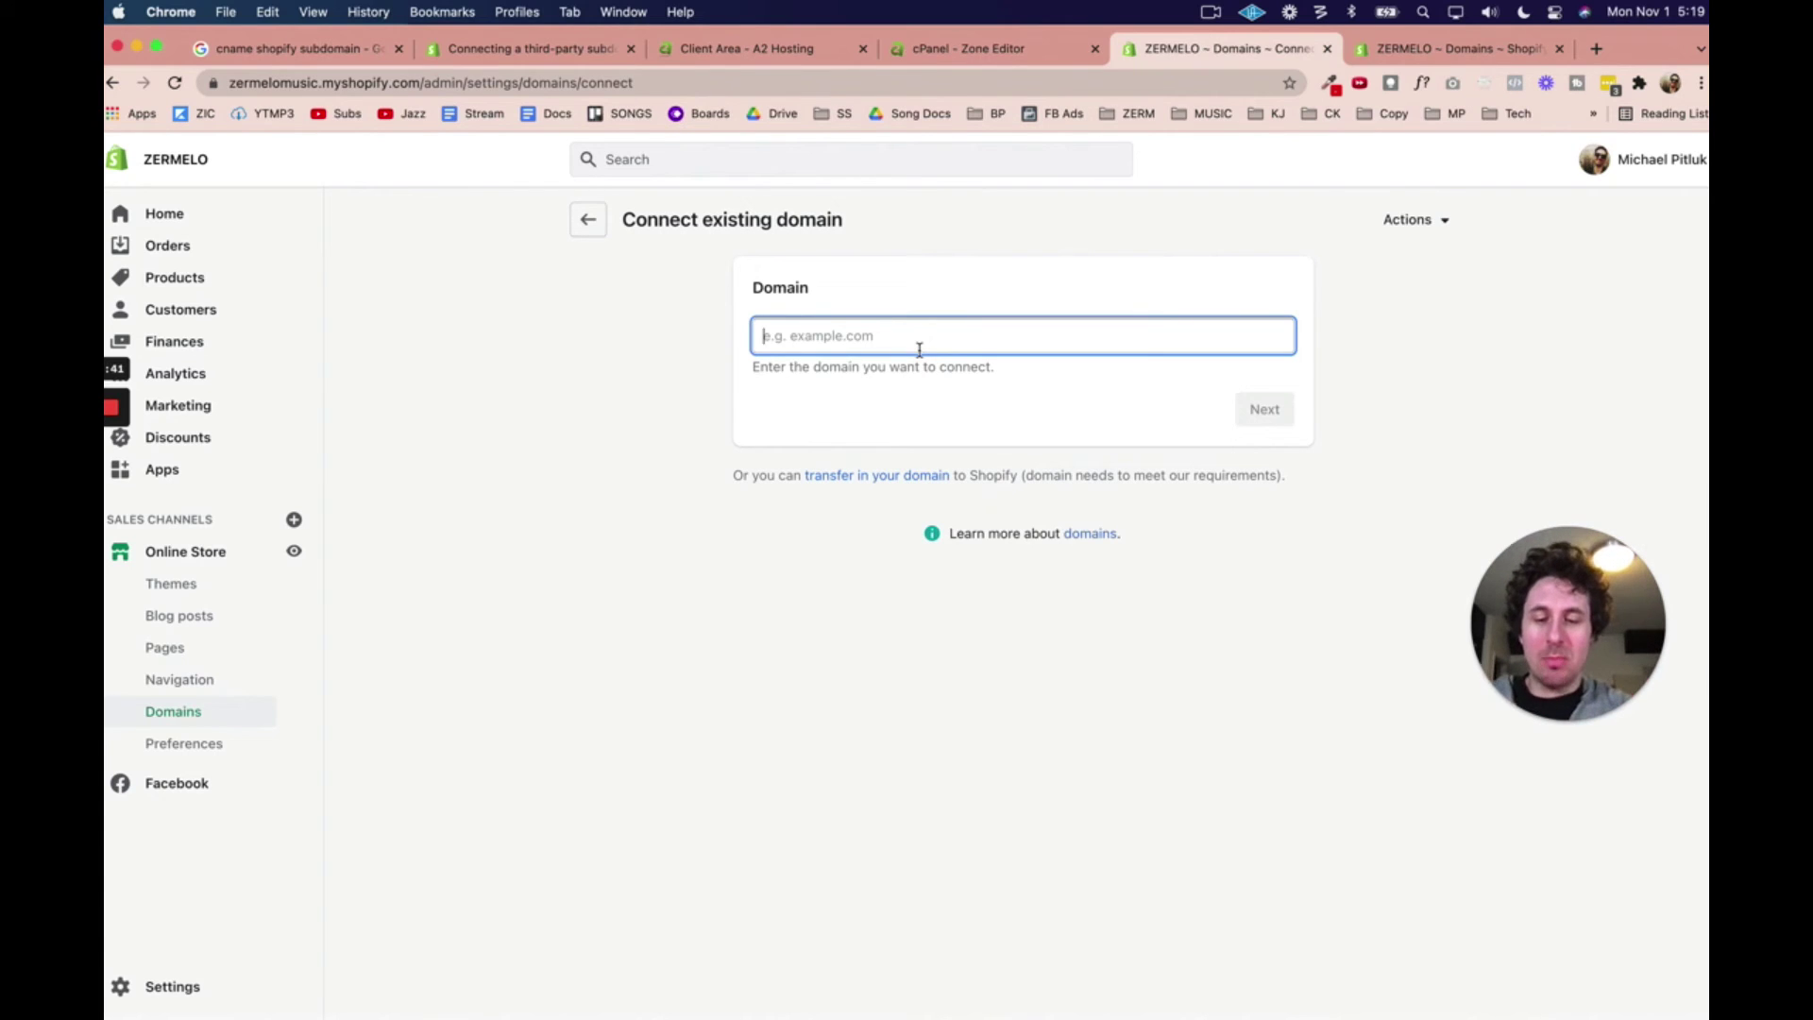
pyautogui.write('shop')
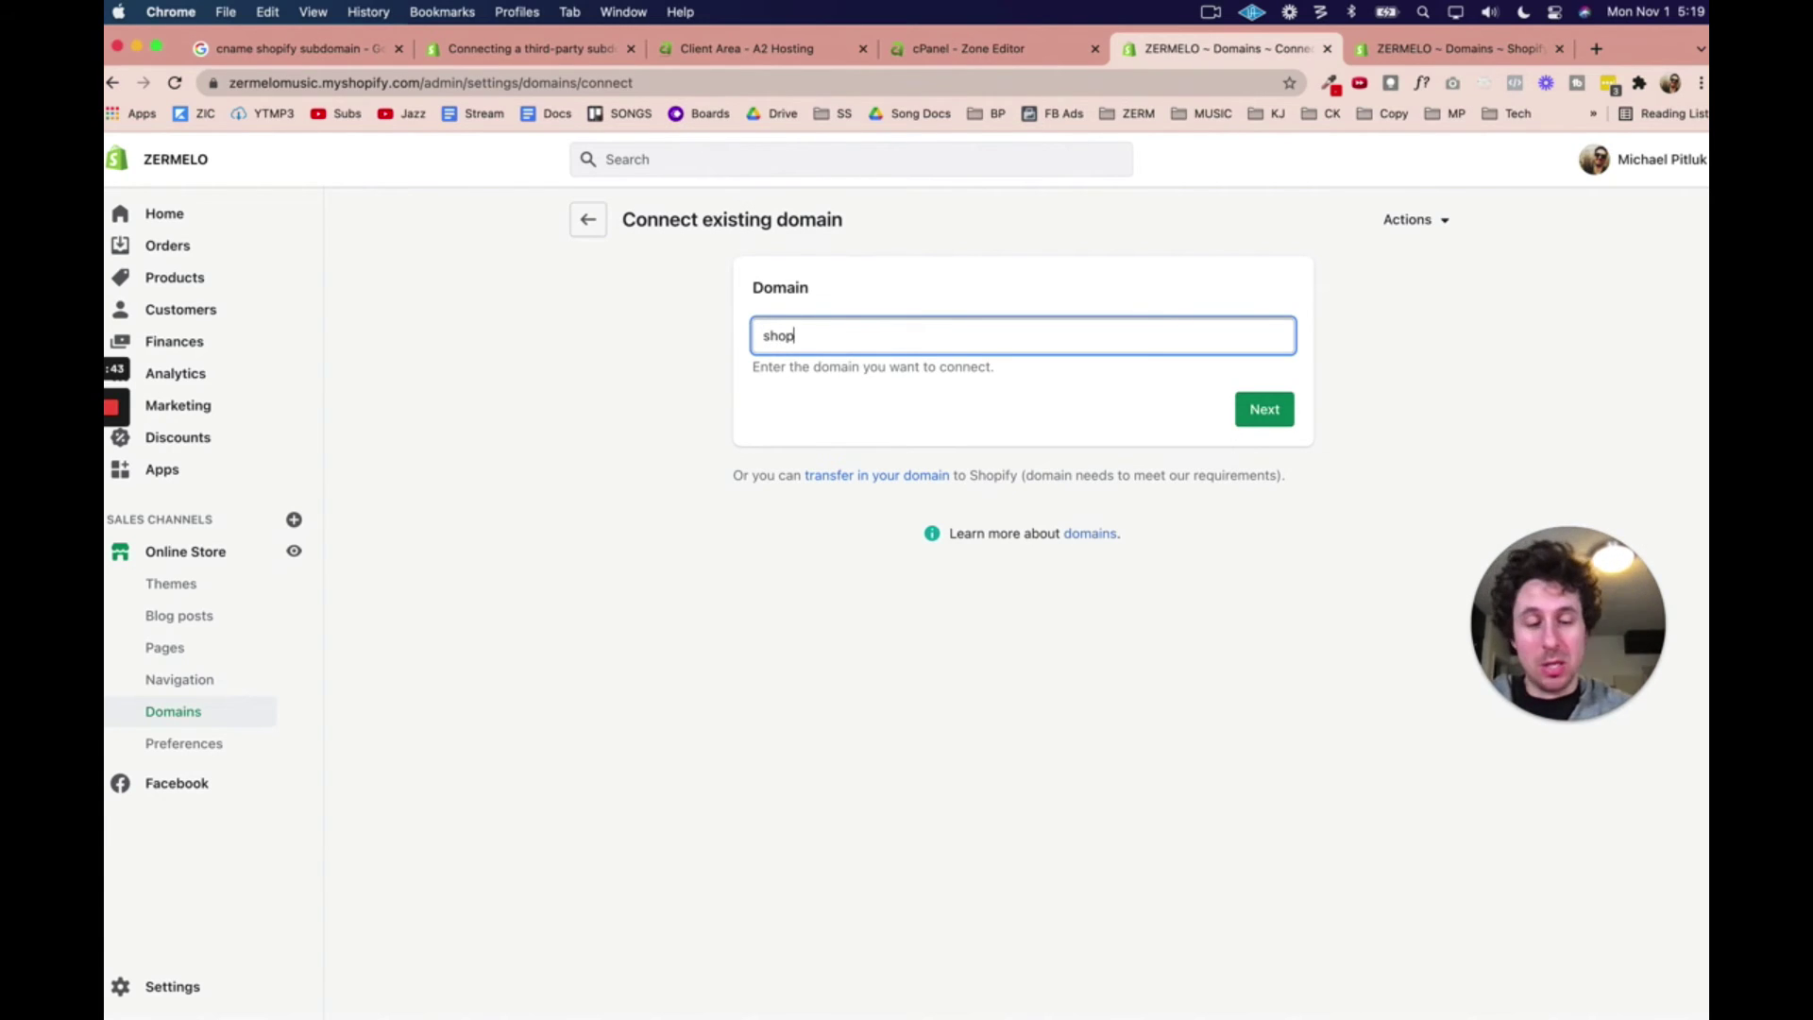
pyautogui.write('.zerm')
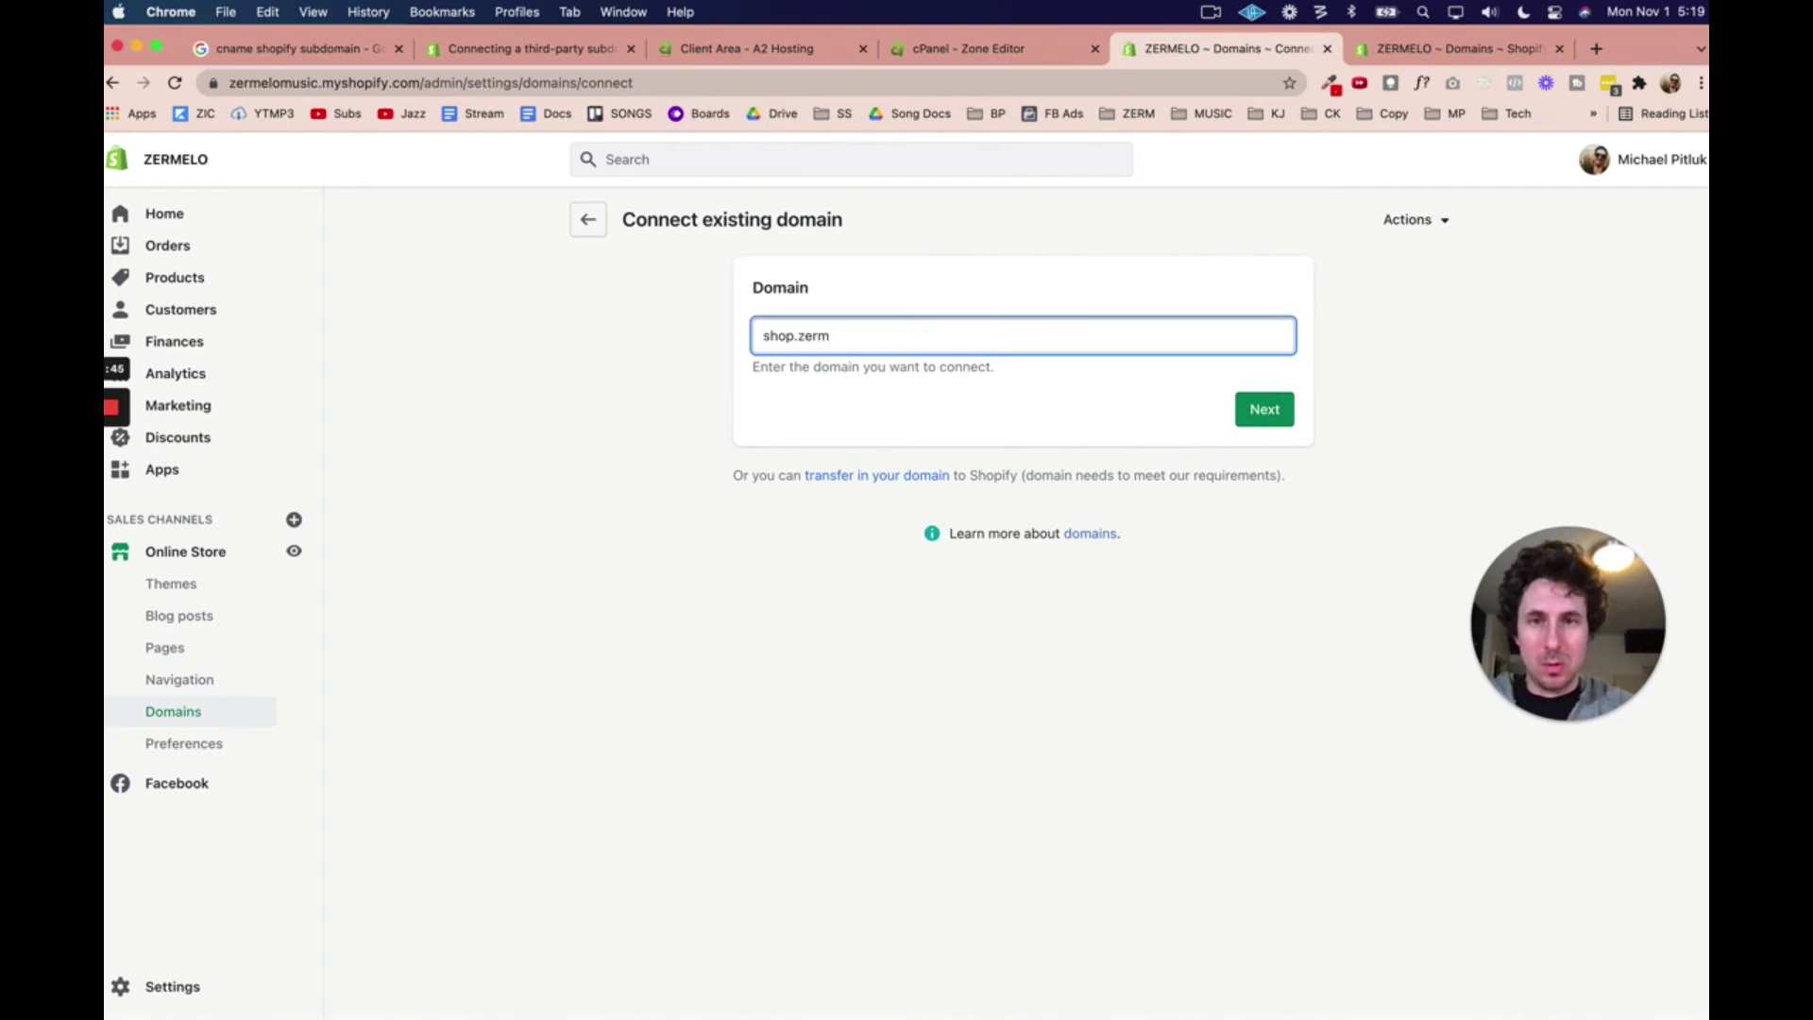
pyautogui.write('elomusic.com')
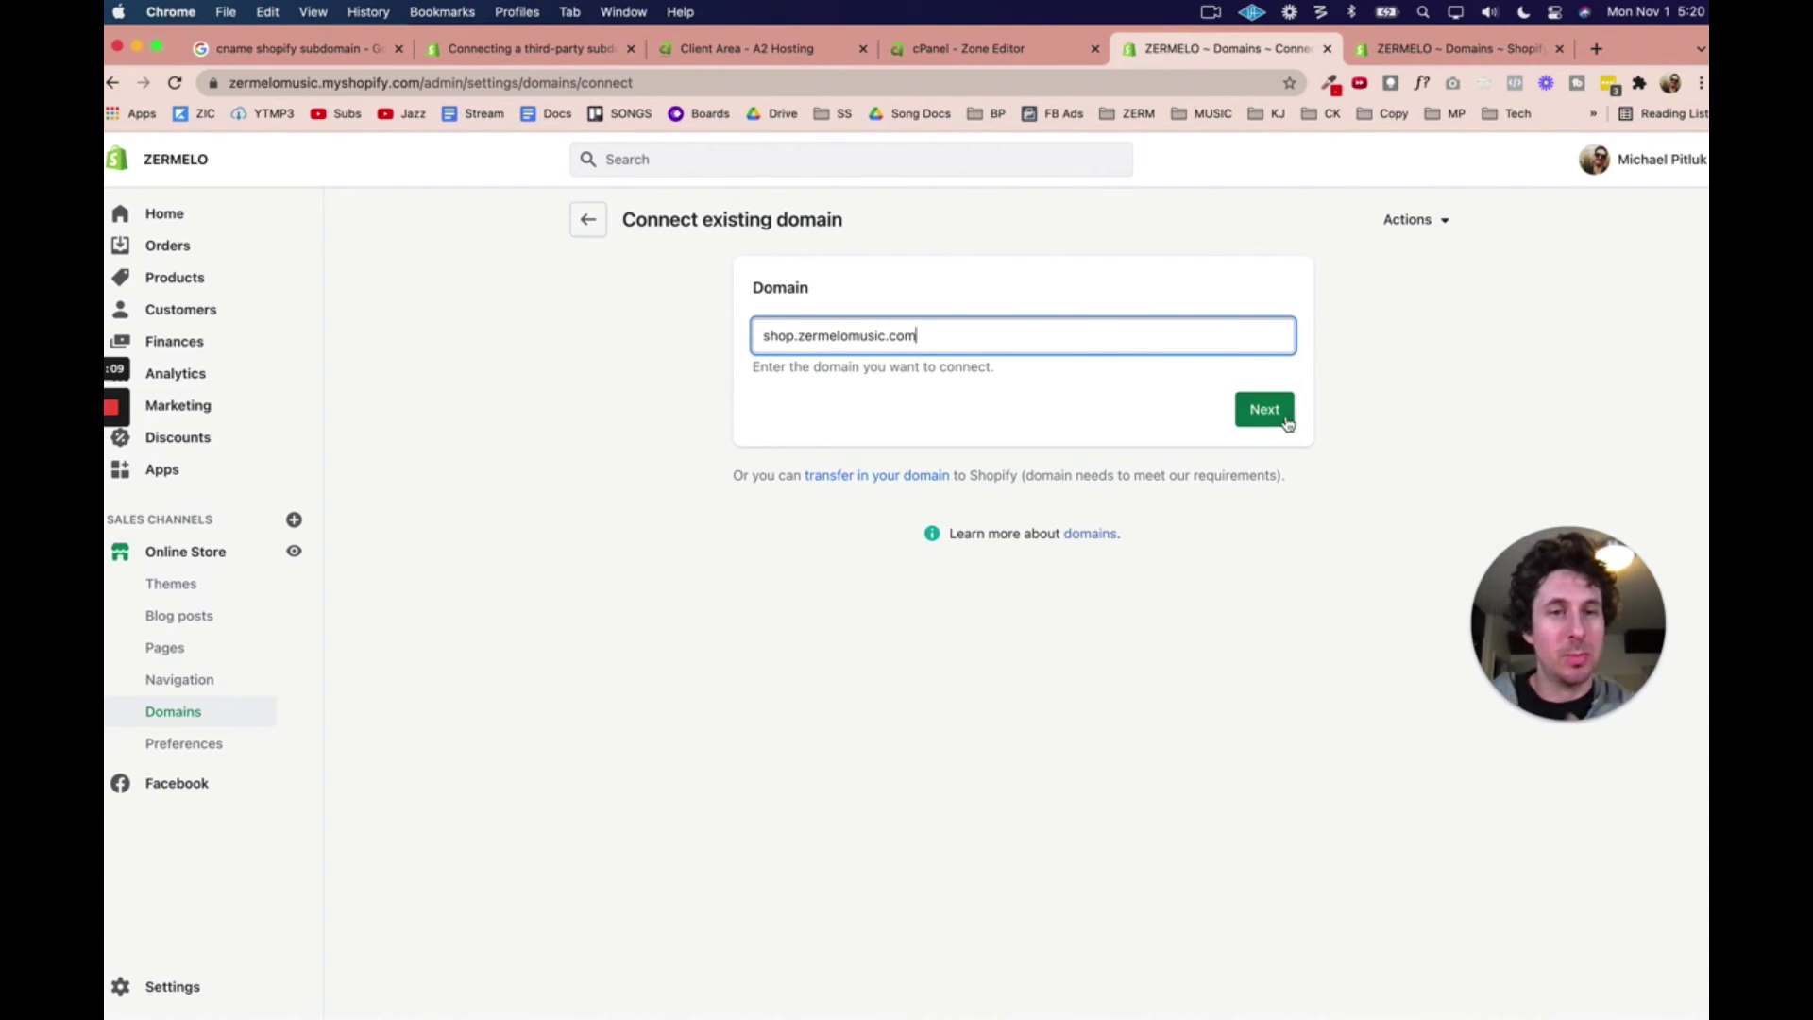
# Step: Review the 24-hour propagation note and shop.zermelomusic.com as primary domain with SSL pending
pyautogui.click(1466, 49)
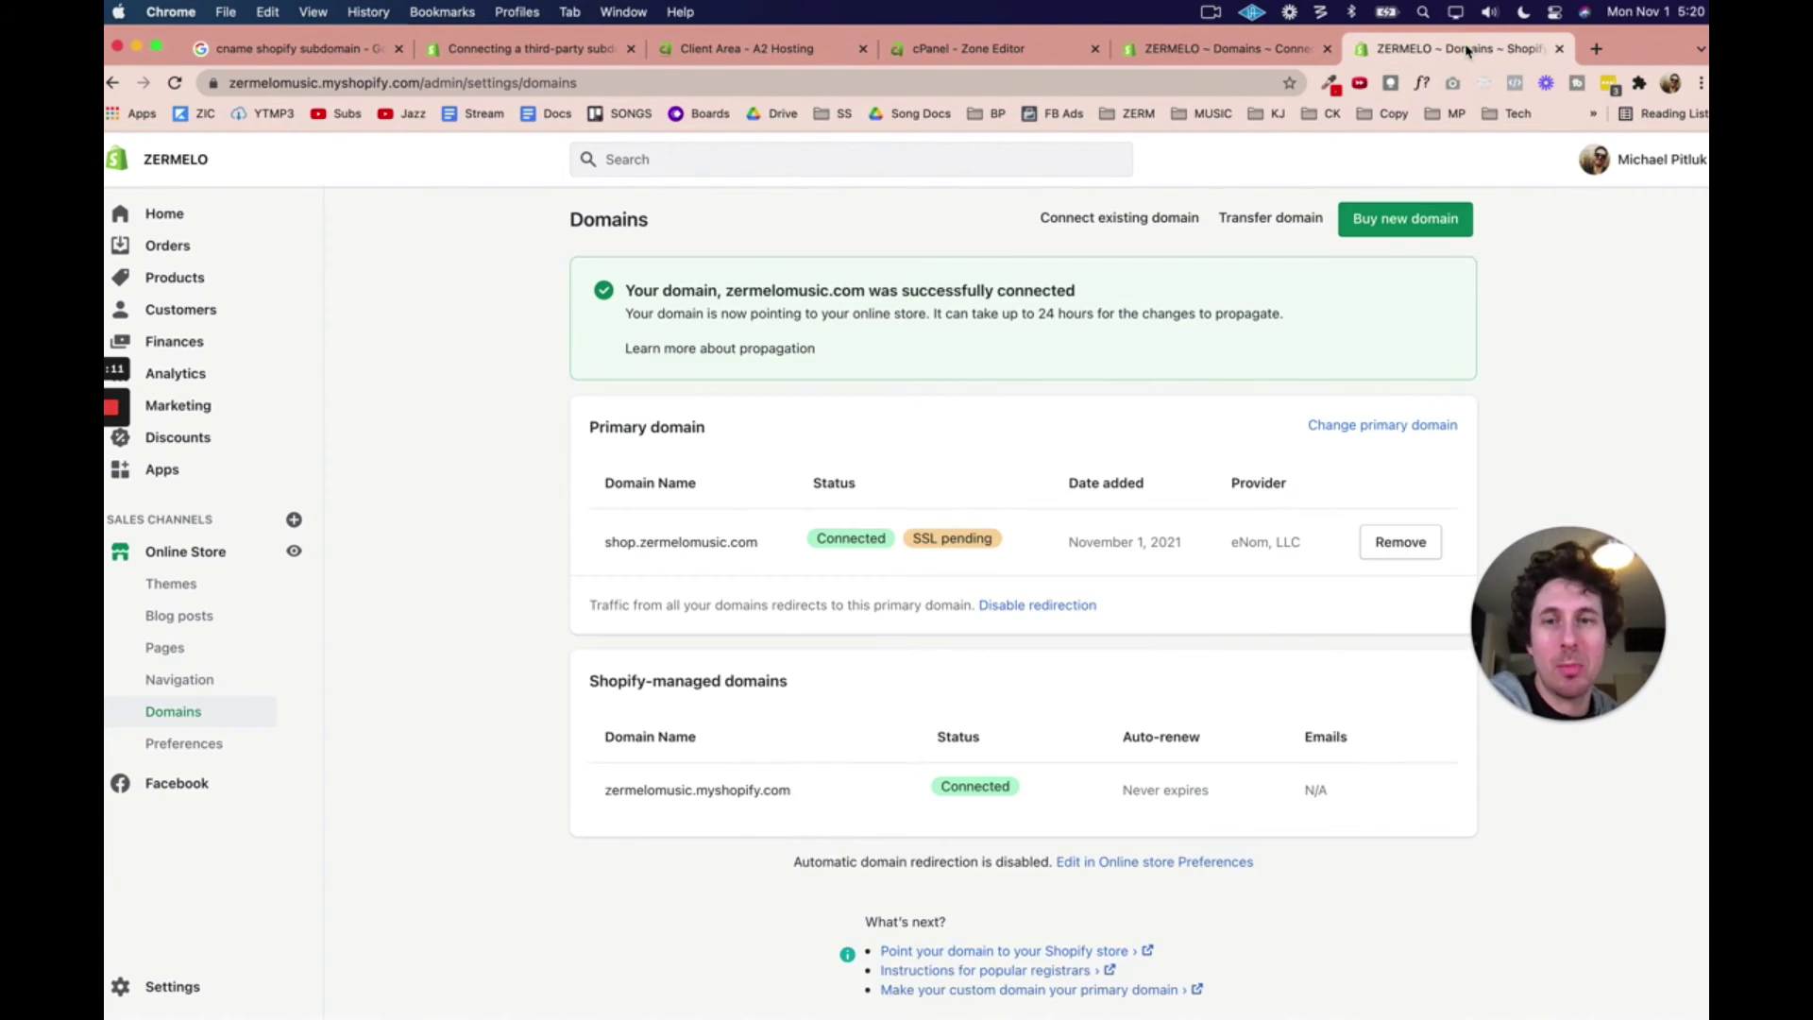
pyautogui.click(1232, 49)
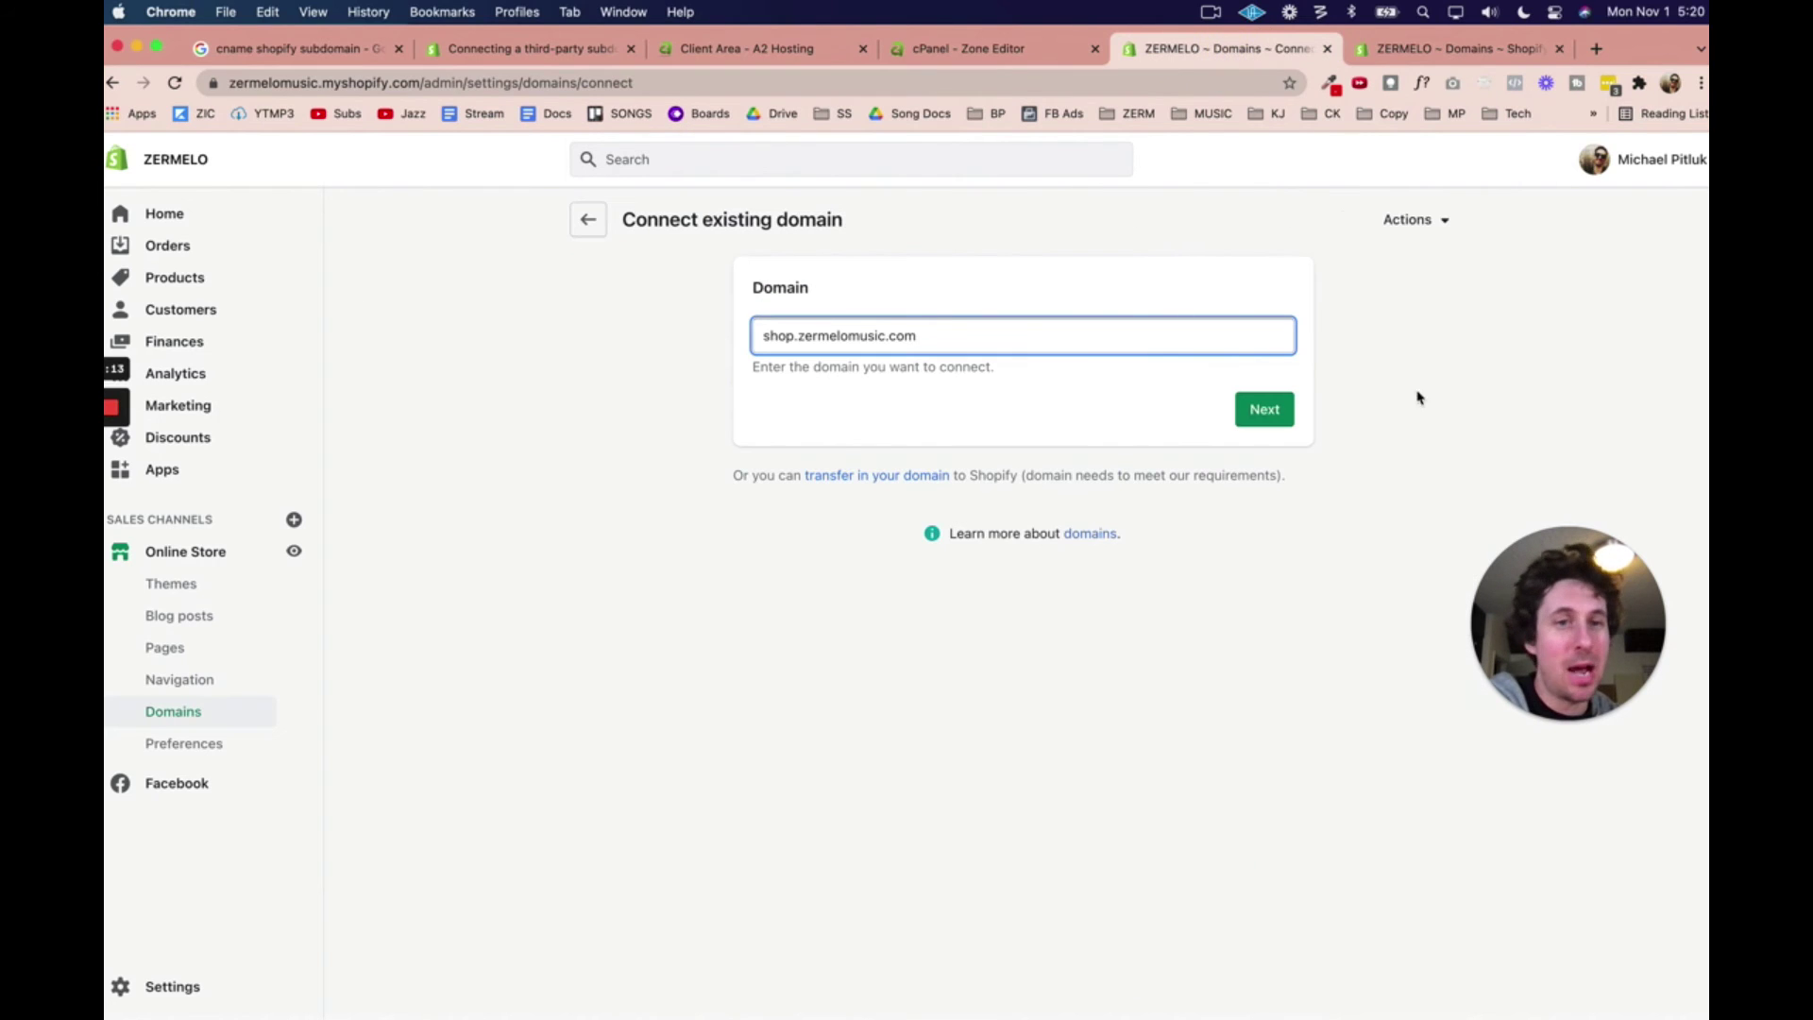
pyautogui.click(1459, 49)
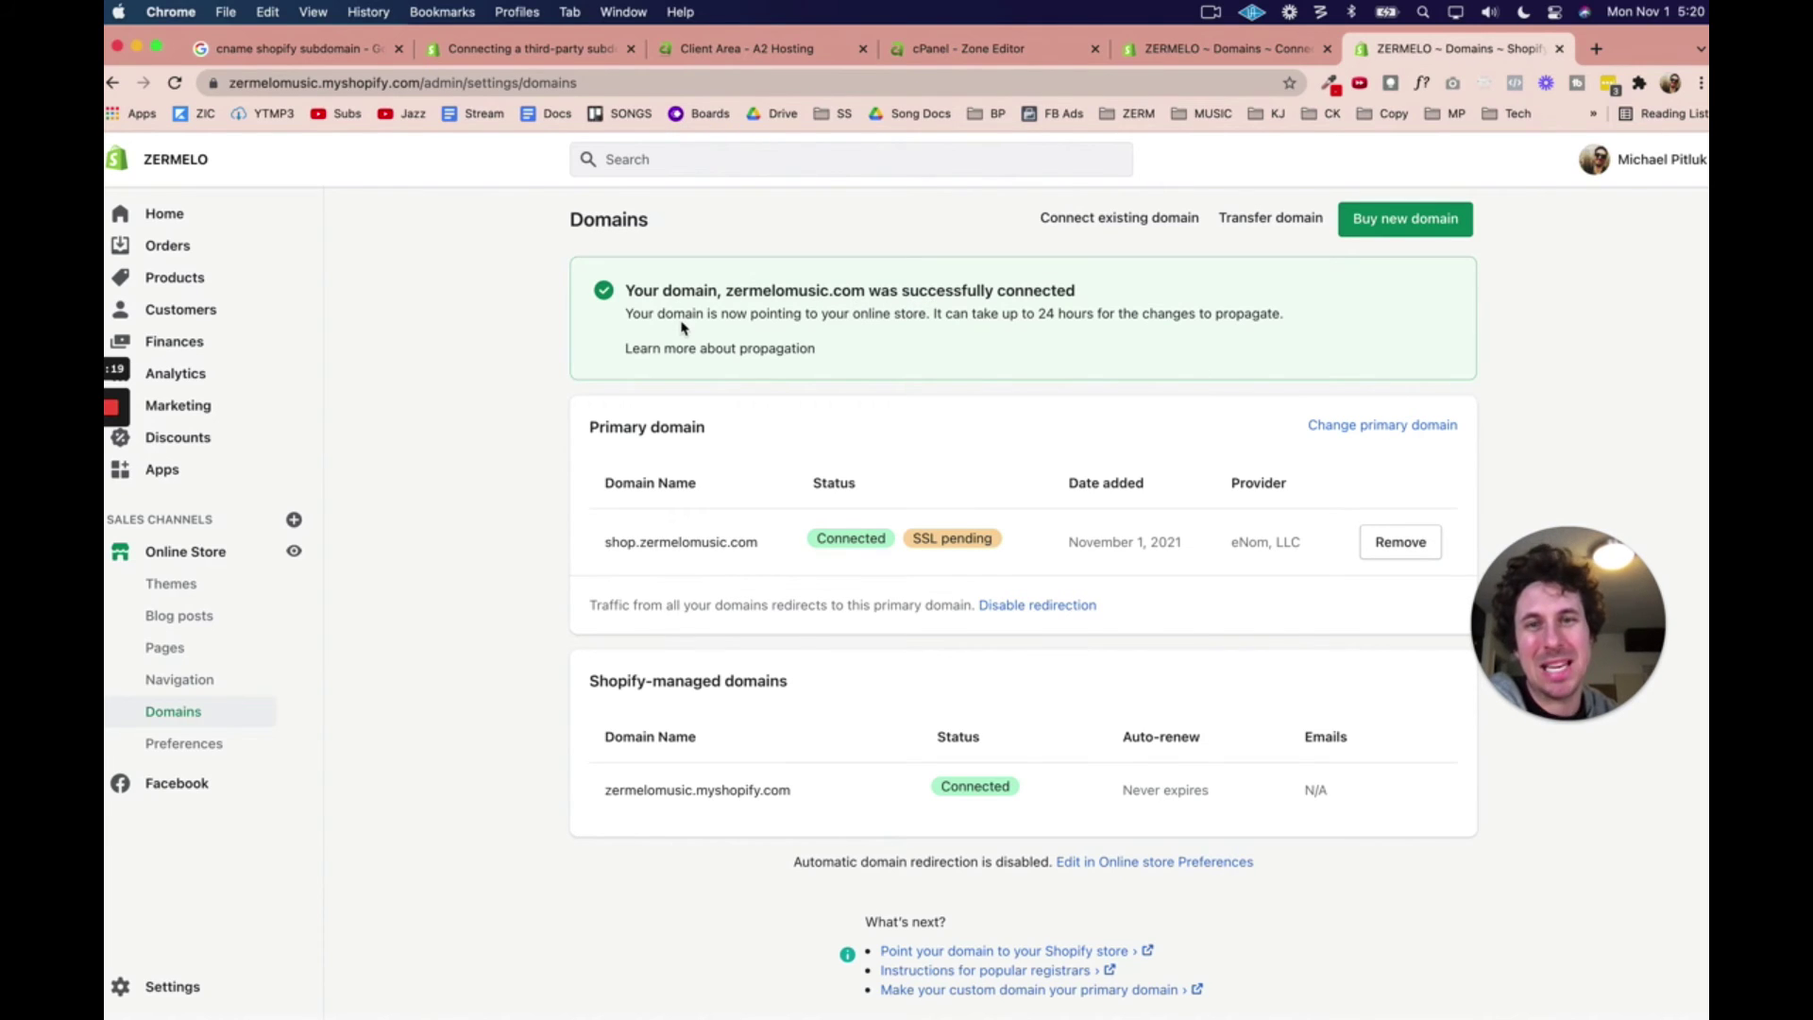
pyautogui.moveTo(937, 316); pyautogui.dragTo(1170, 331)
pyautogui.click(1186, 308)
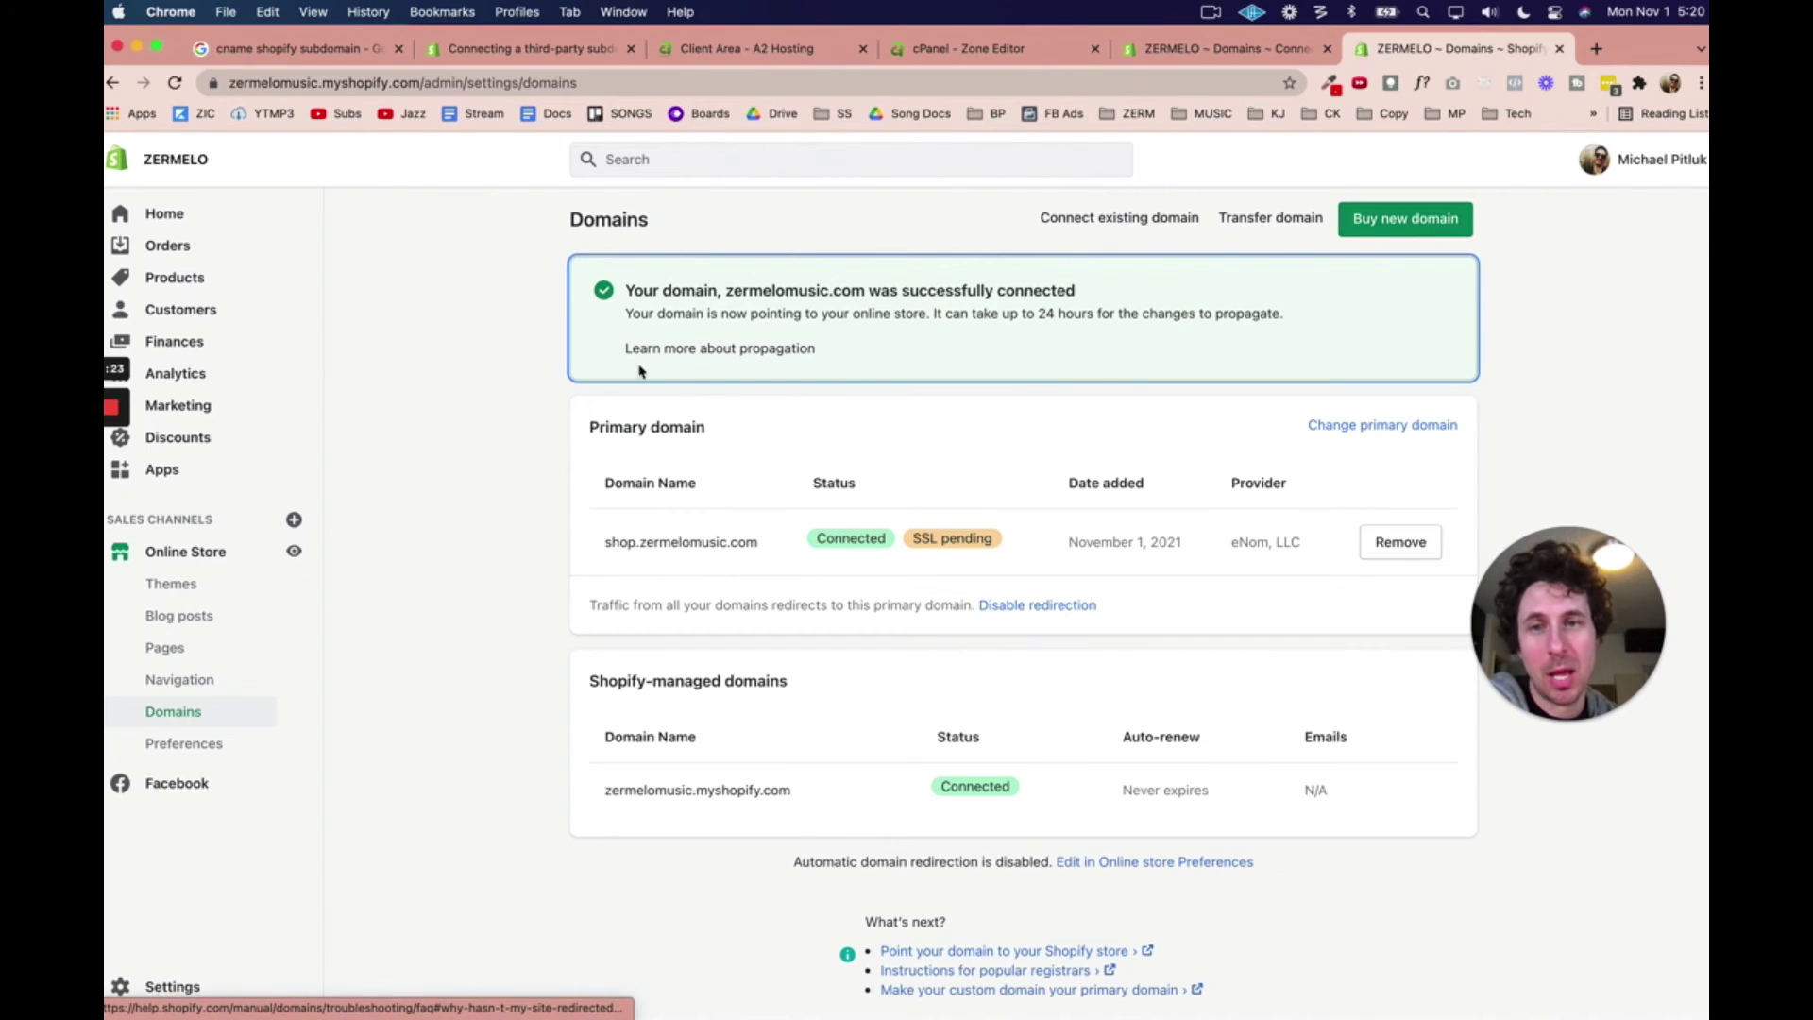
pyautogui.moveTo(591, 427); pyautogui.dragTo(720, 427)
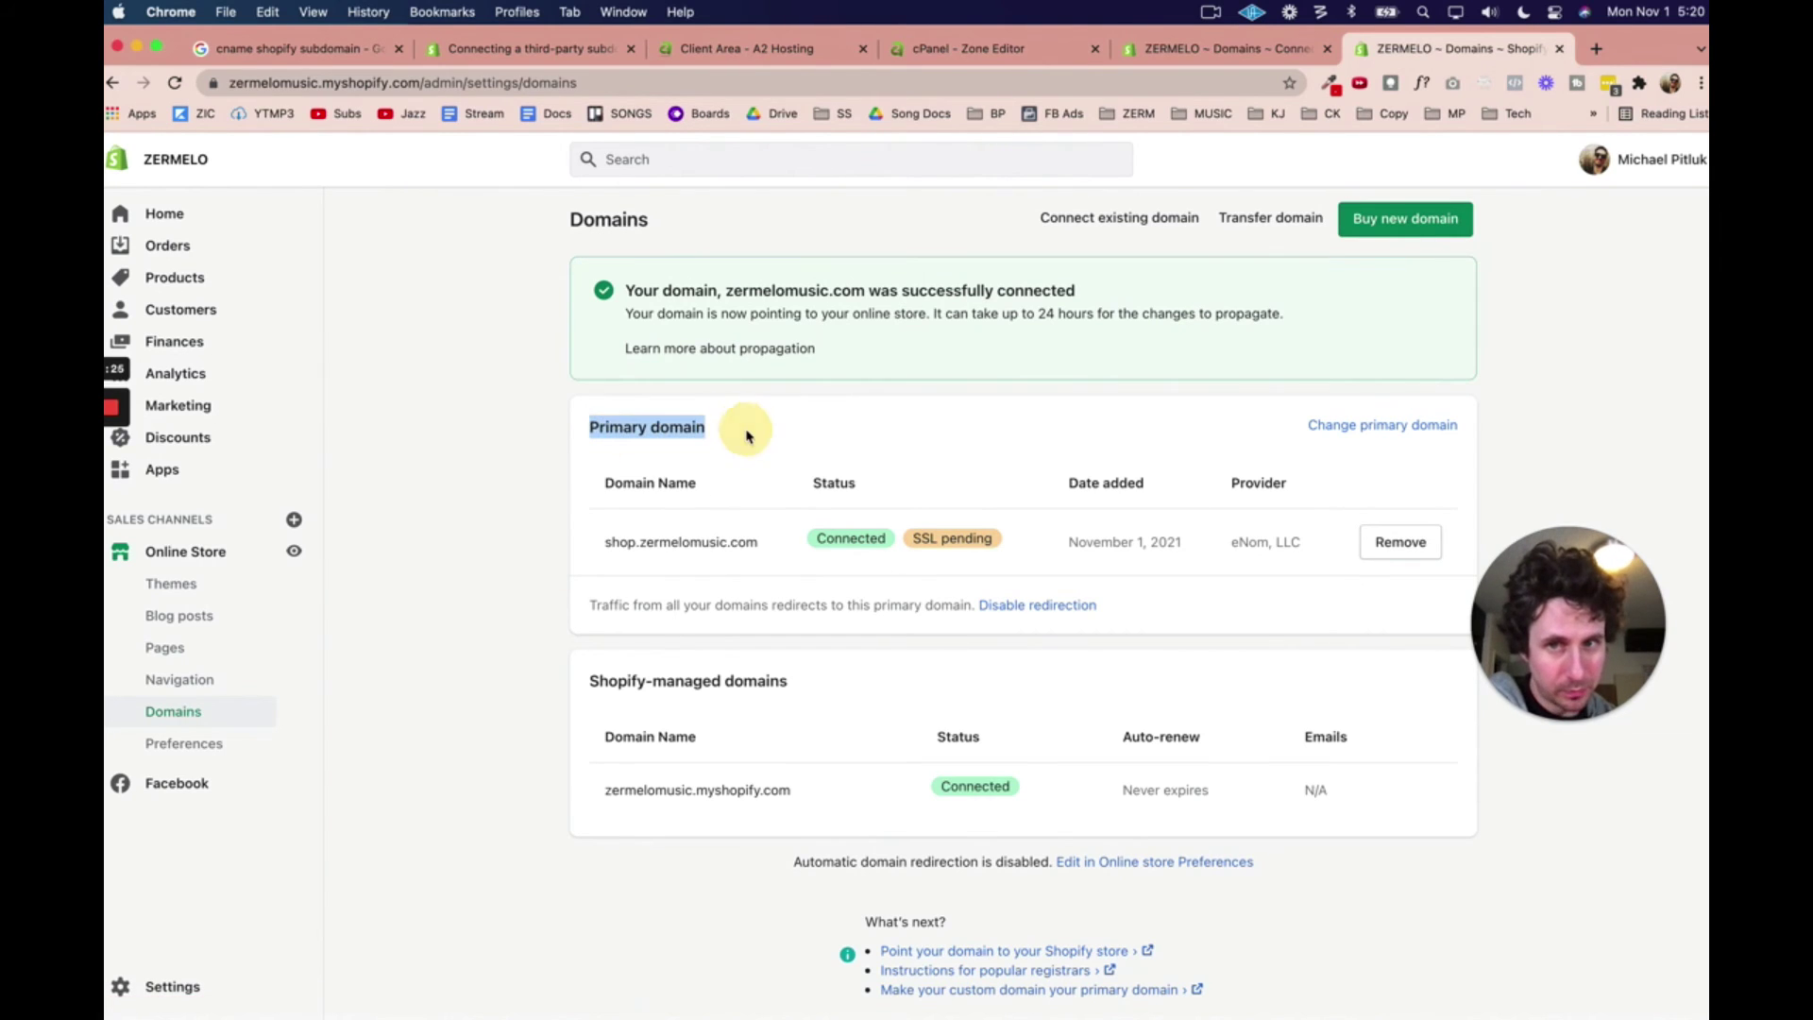
pyautogui.click(713, 427)
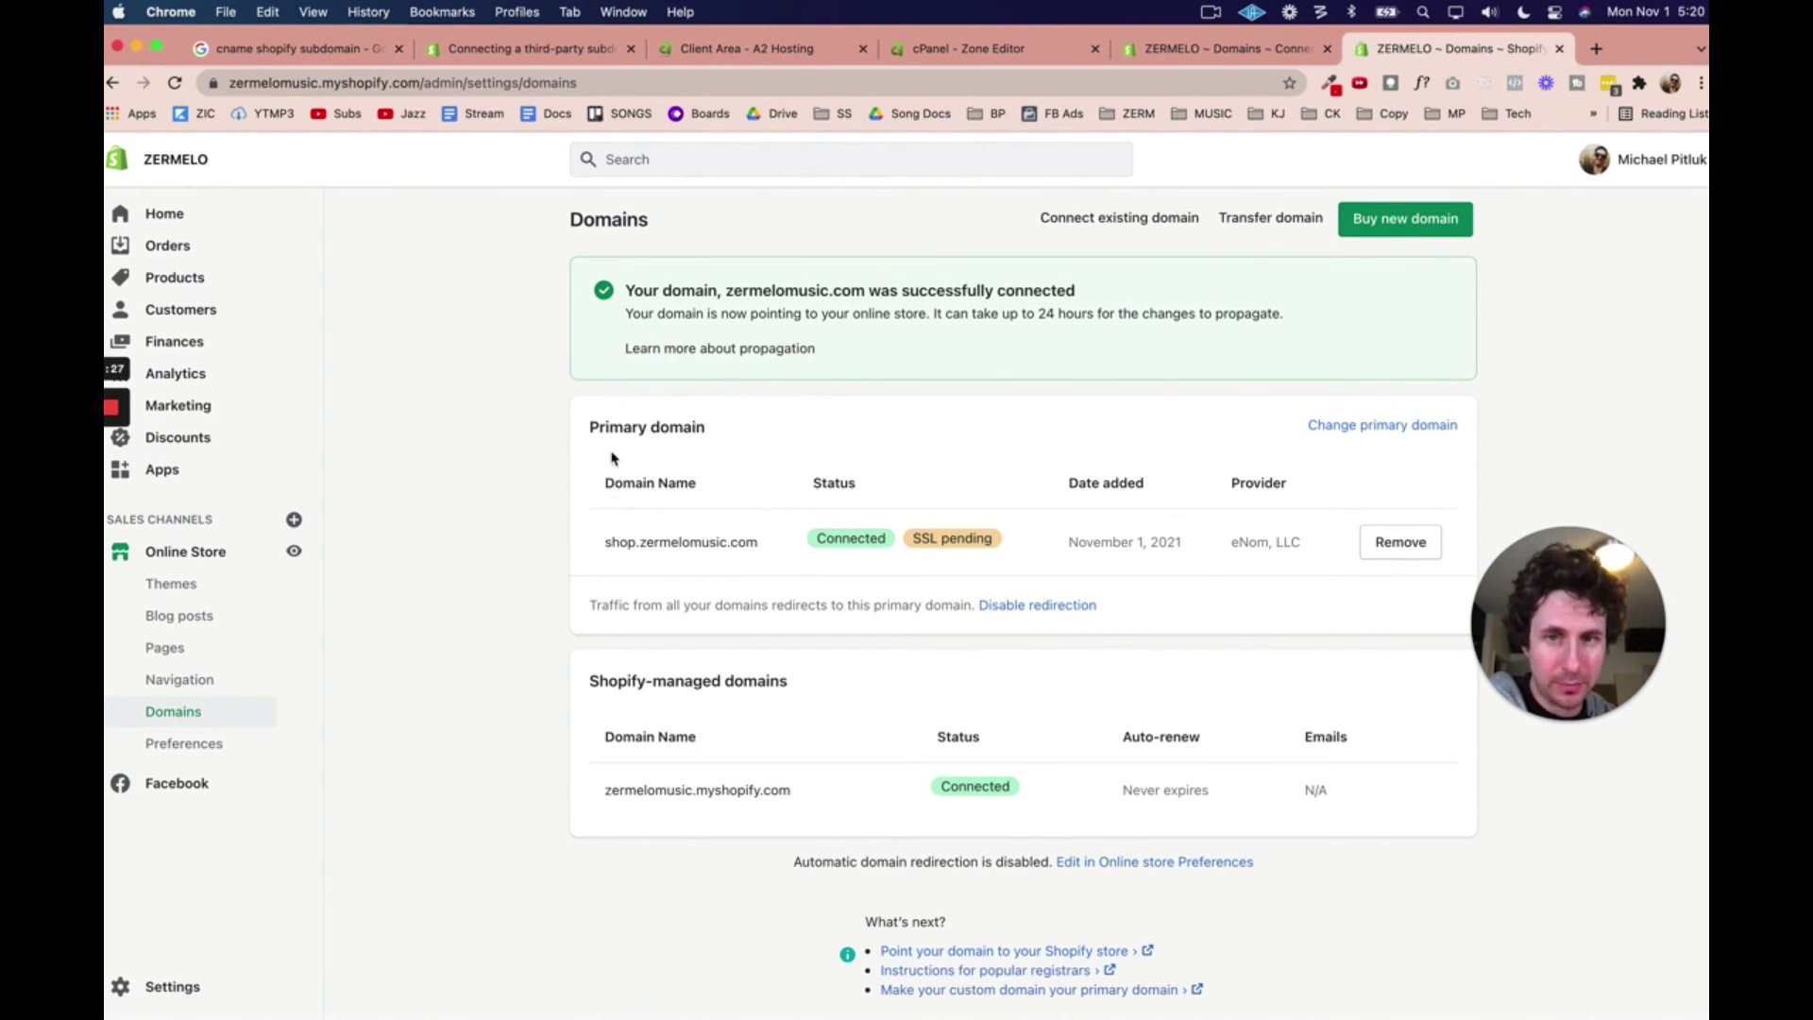
pyautogui.click(715, 486)
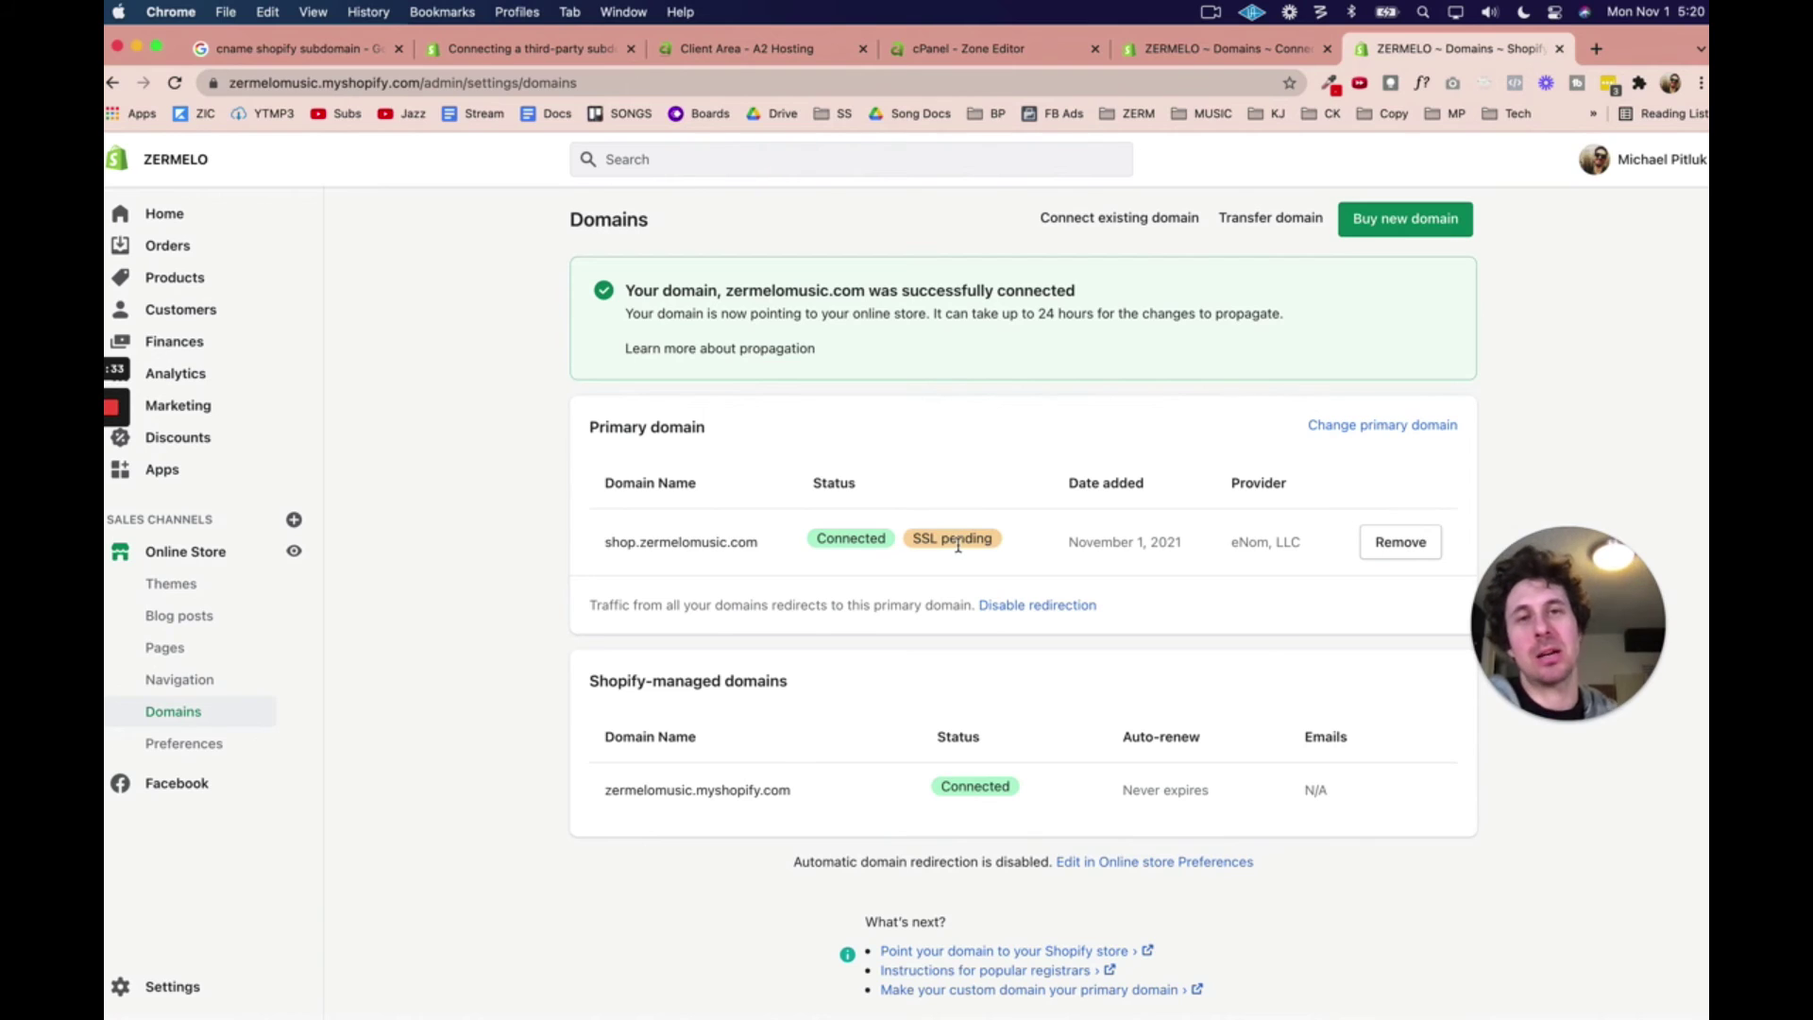
pyautogui.moveTo(918, 536); pyautogui.dragTo(999, 540)
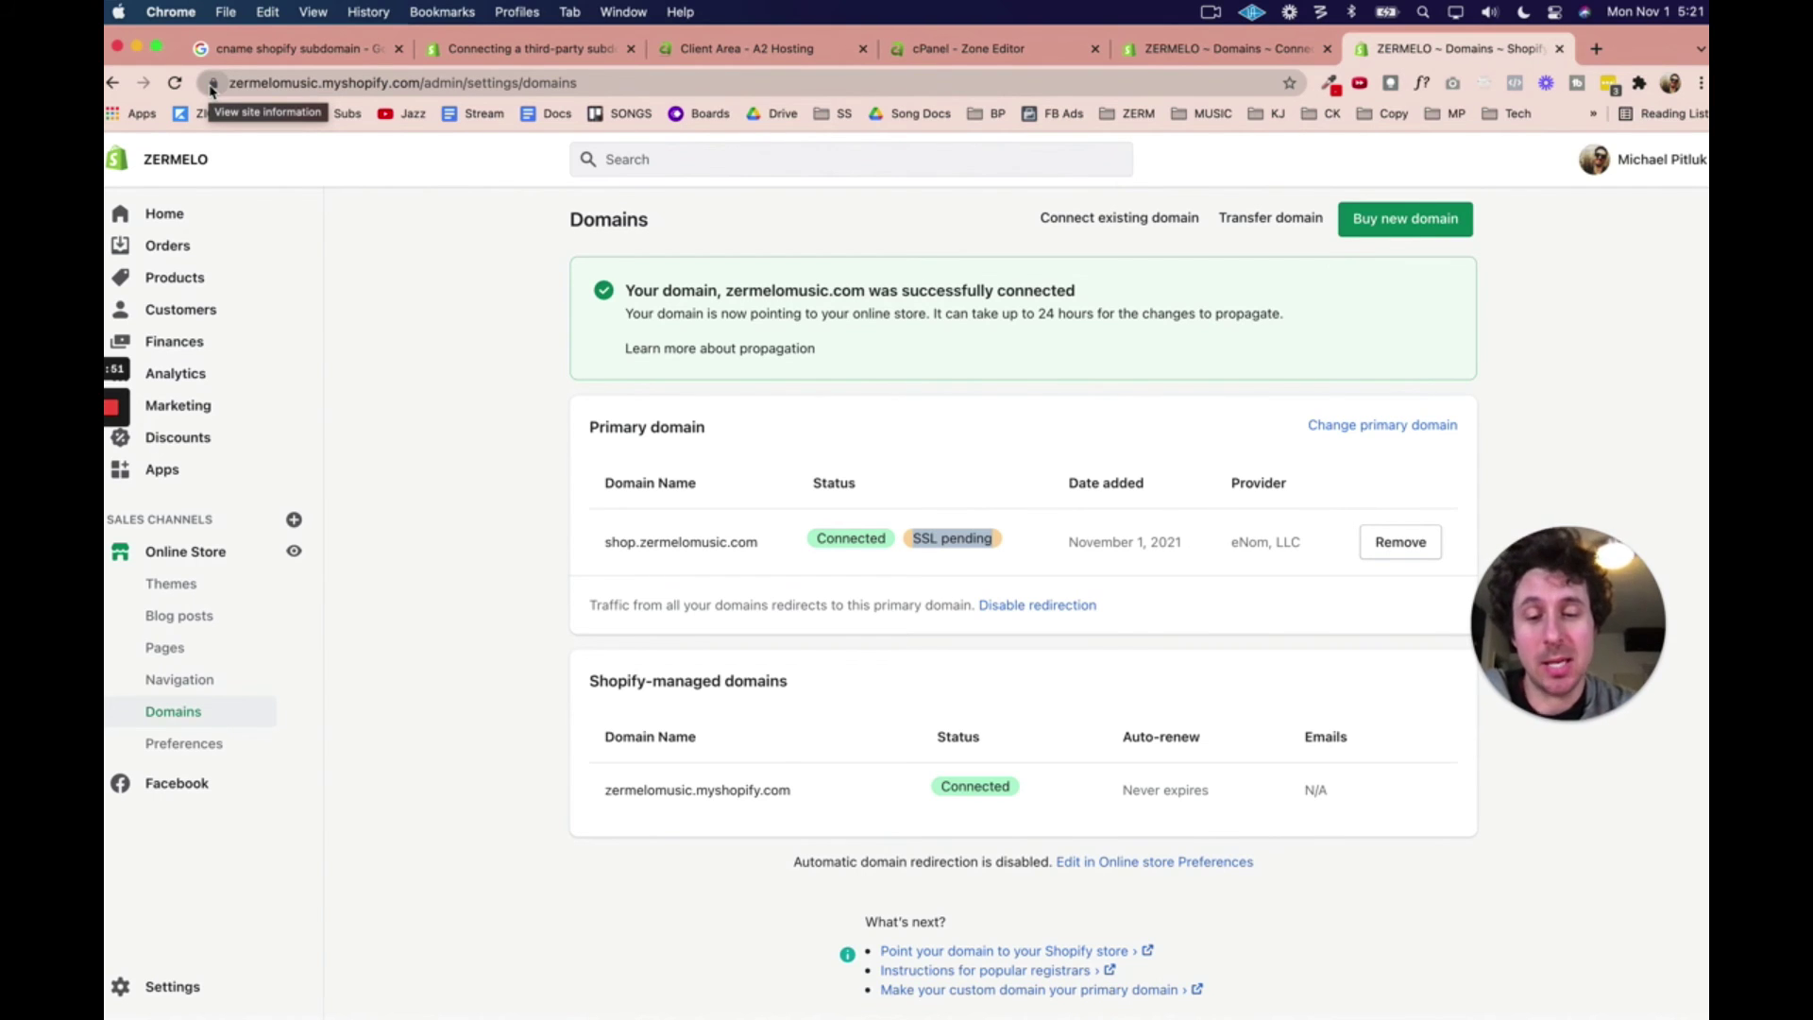
pyautogui.press('super+shift+n')
pyautogui.write('shop')
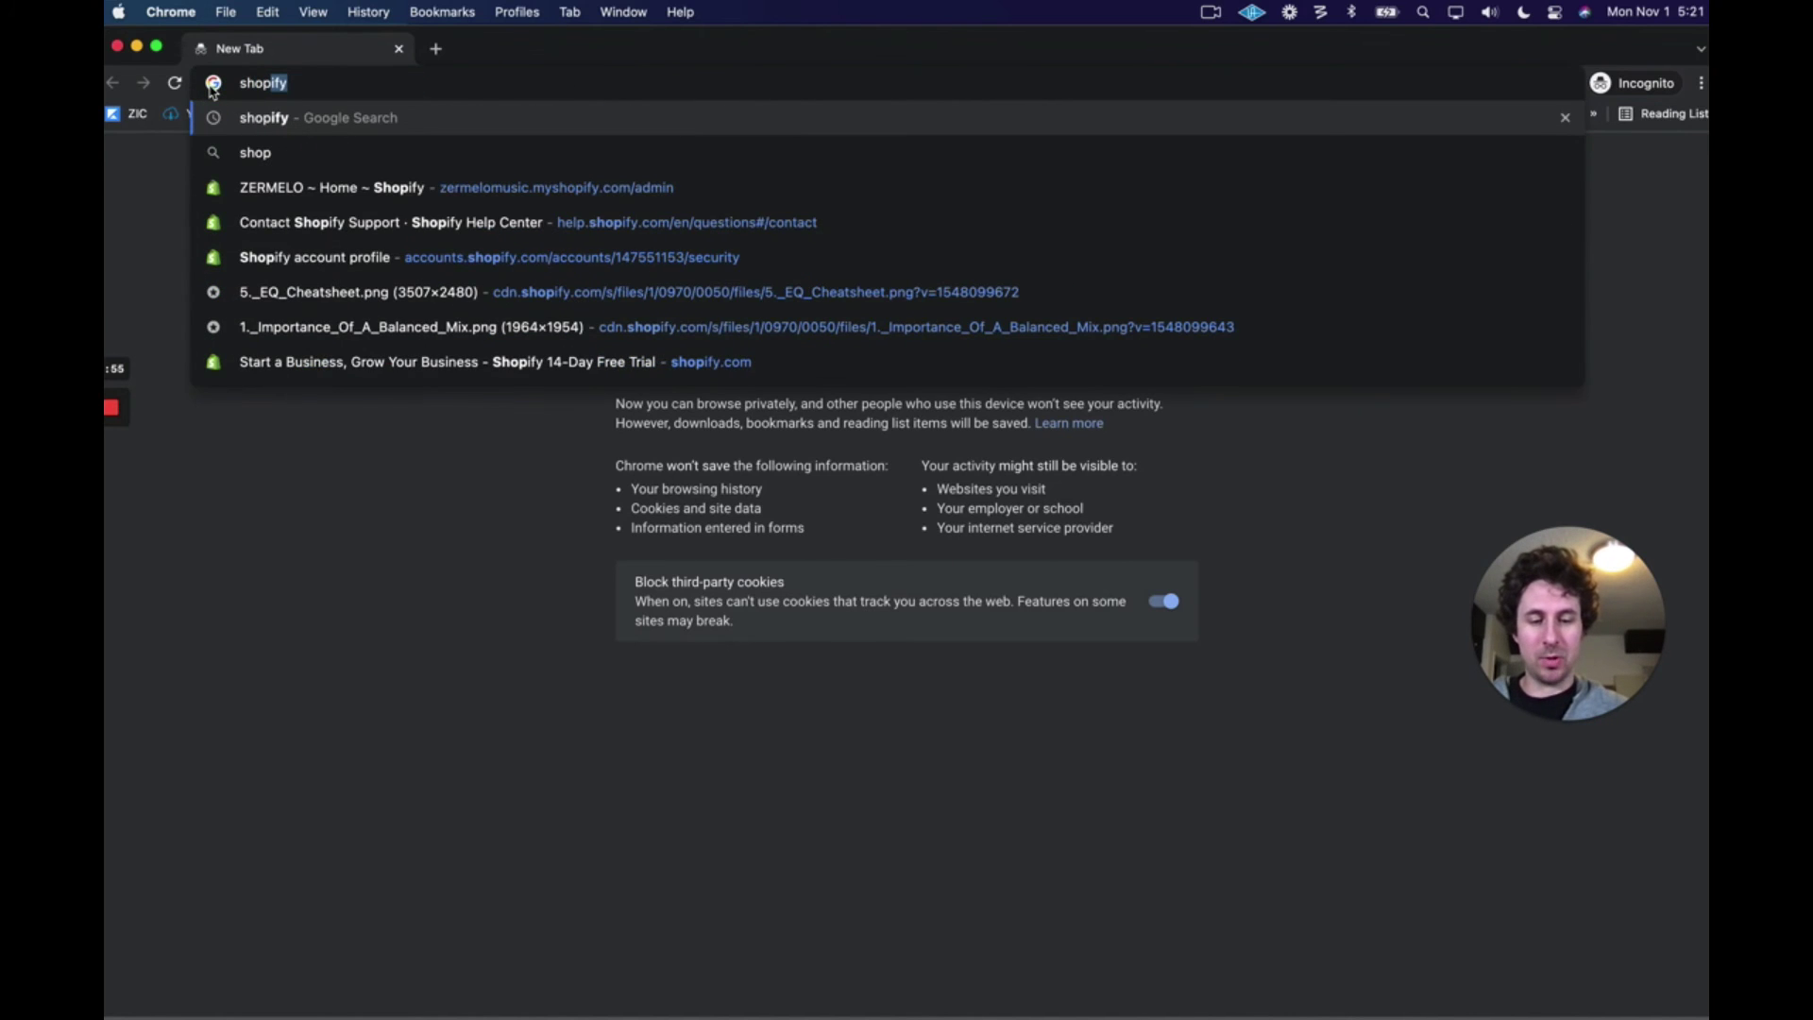
pyautogui.write('.zermelomusic.com')
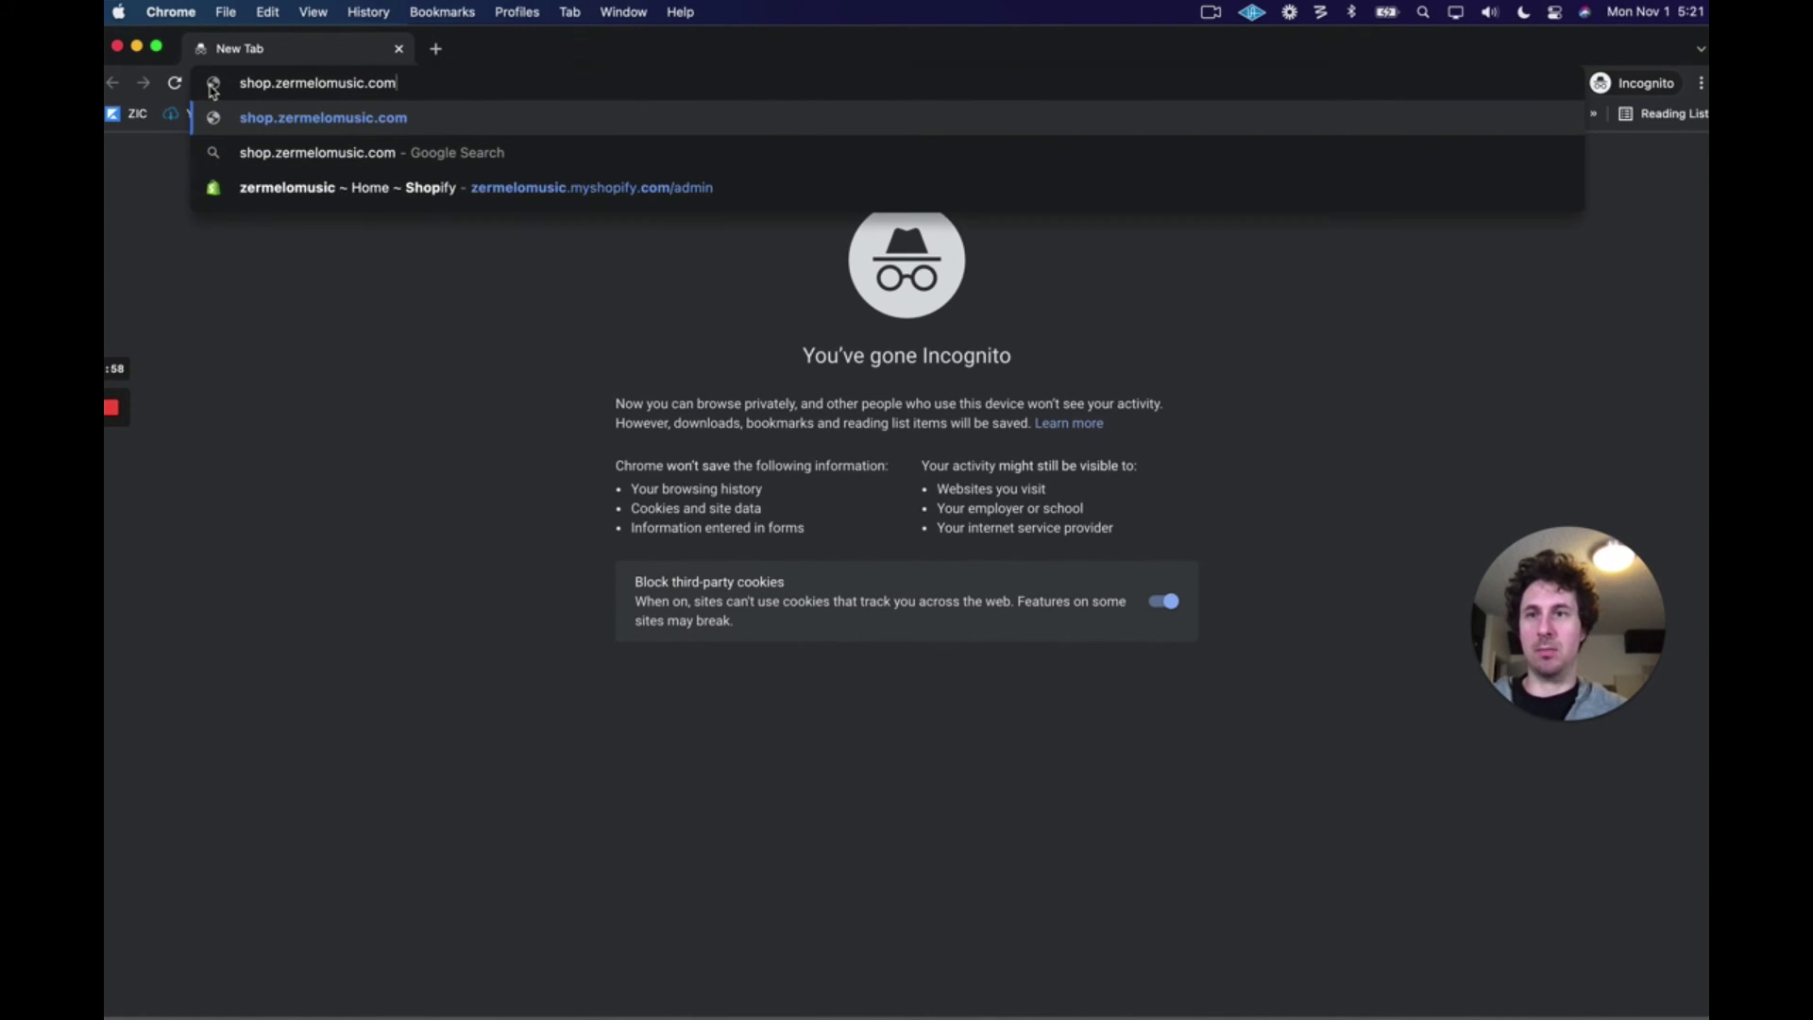
pyautogui.press('Return')
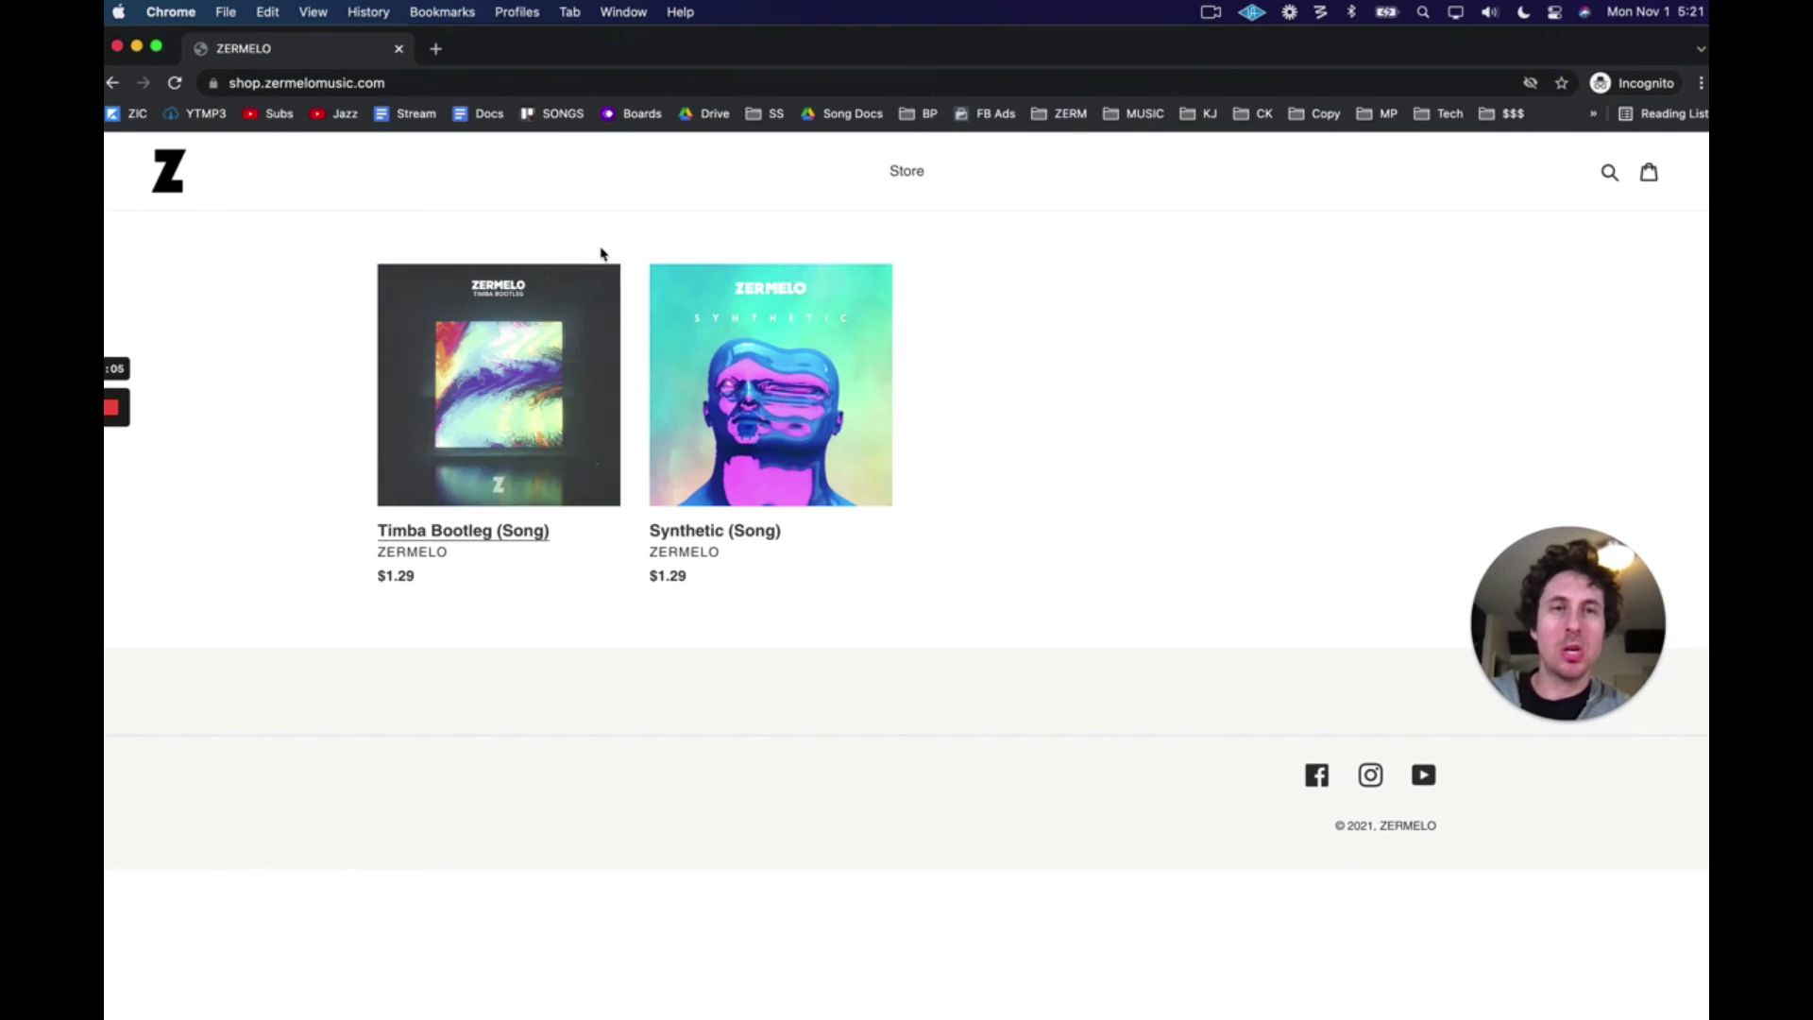
pyautogui.press('super+w')
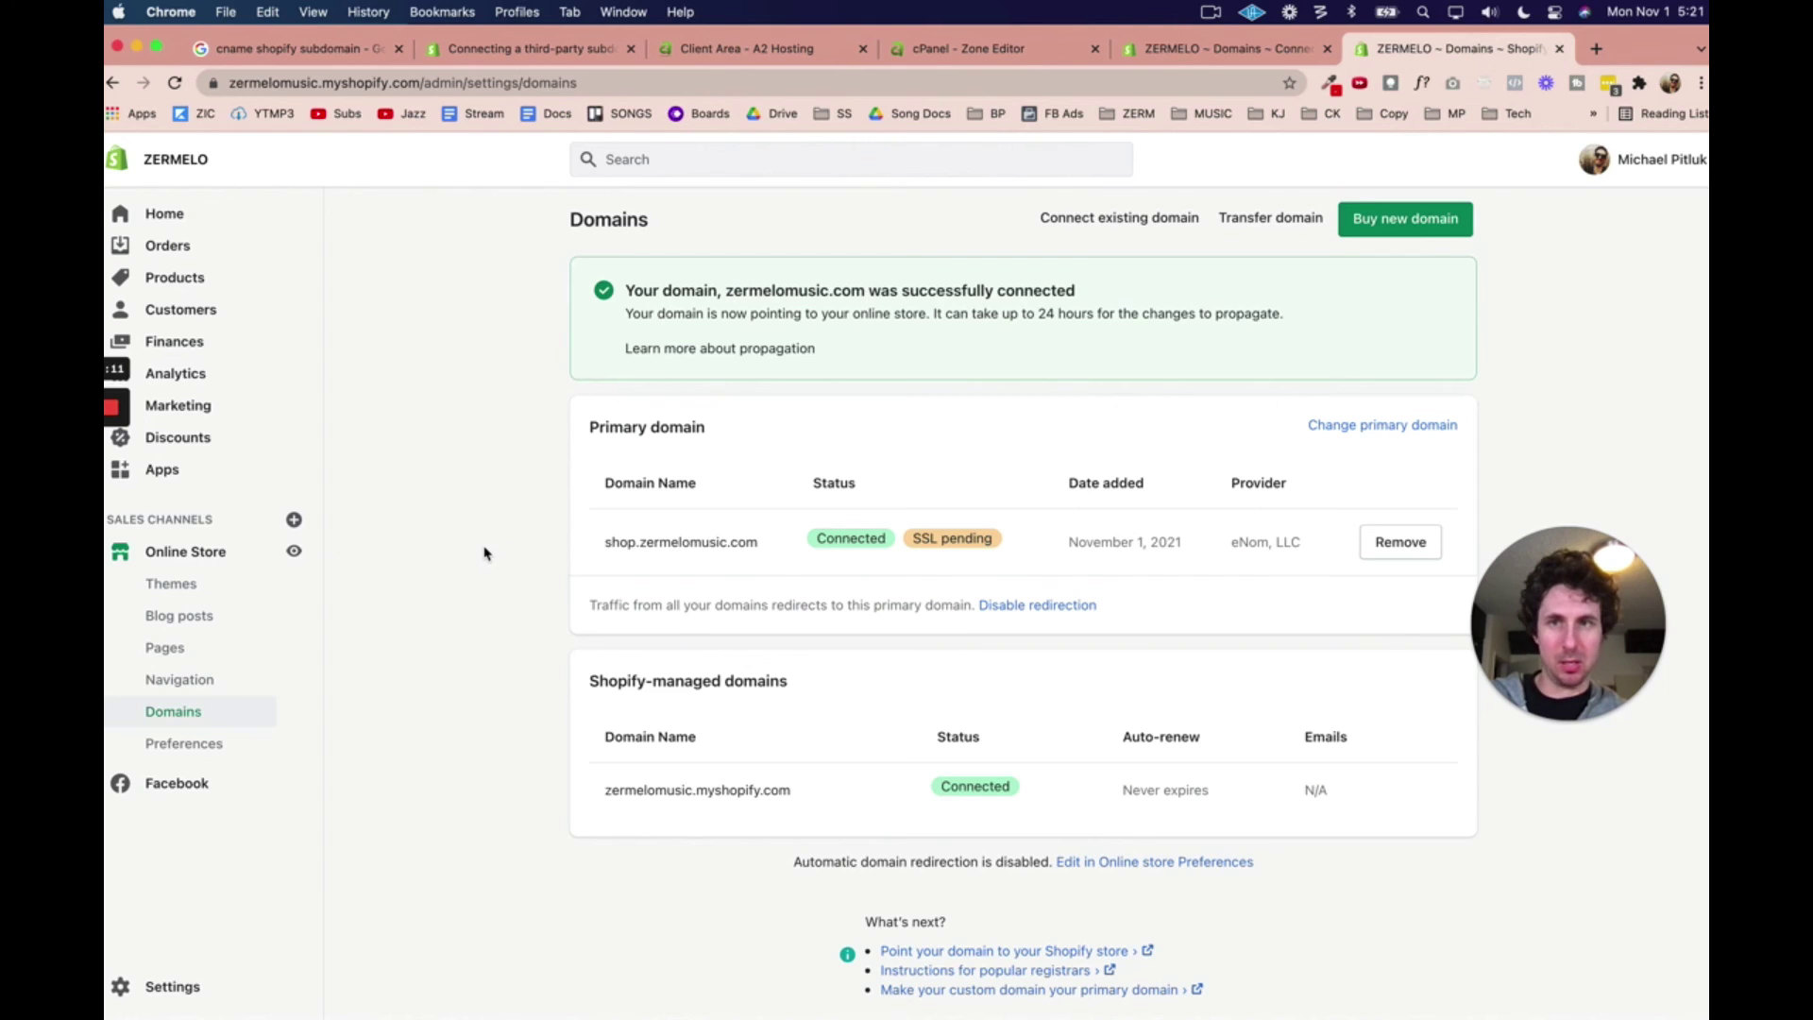
# Step: Reload the Domains page to refresh shop.zermelomusic.com's SSL status
pyautogui.click(478, 590)
pyautogui.press('super+r')
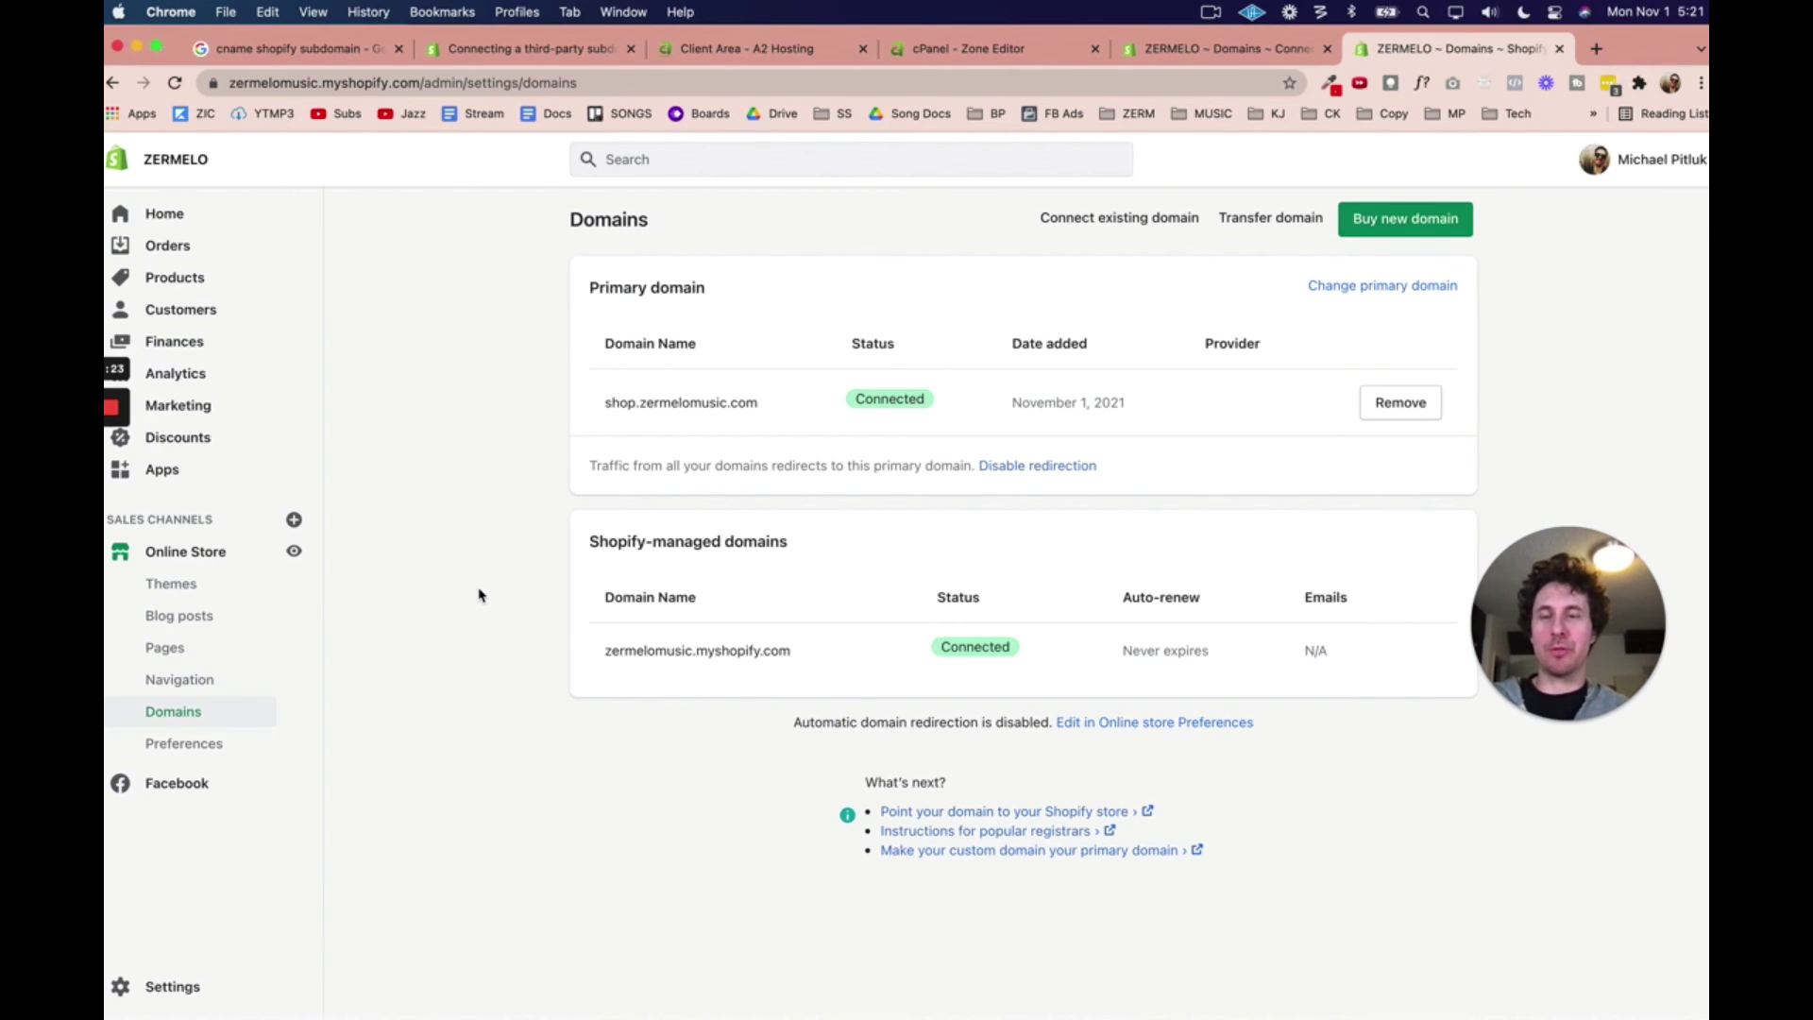
pyautogui.press('super+shift+n')
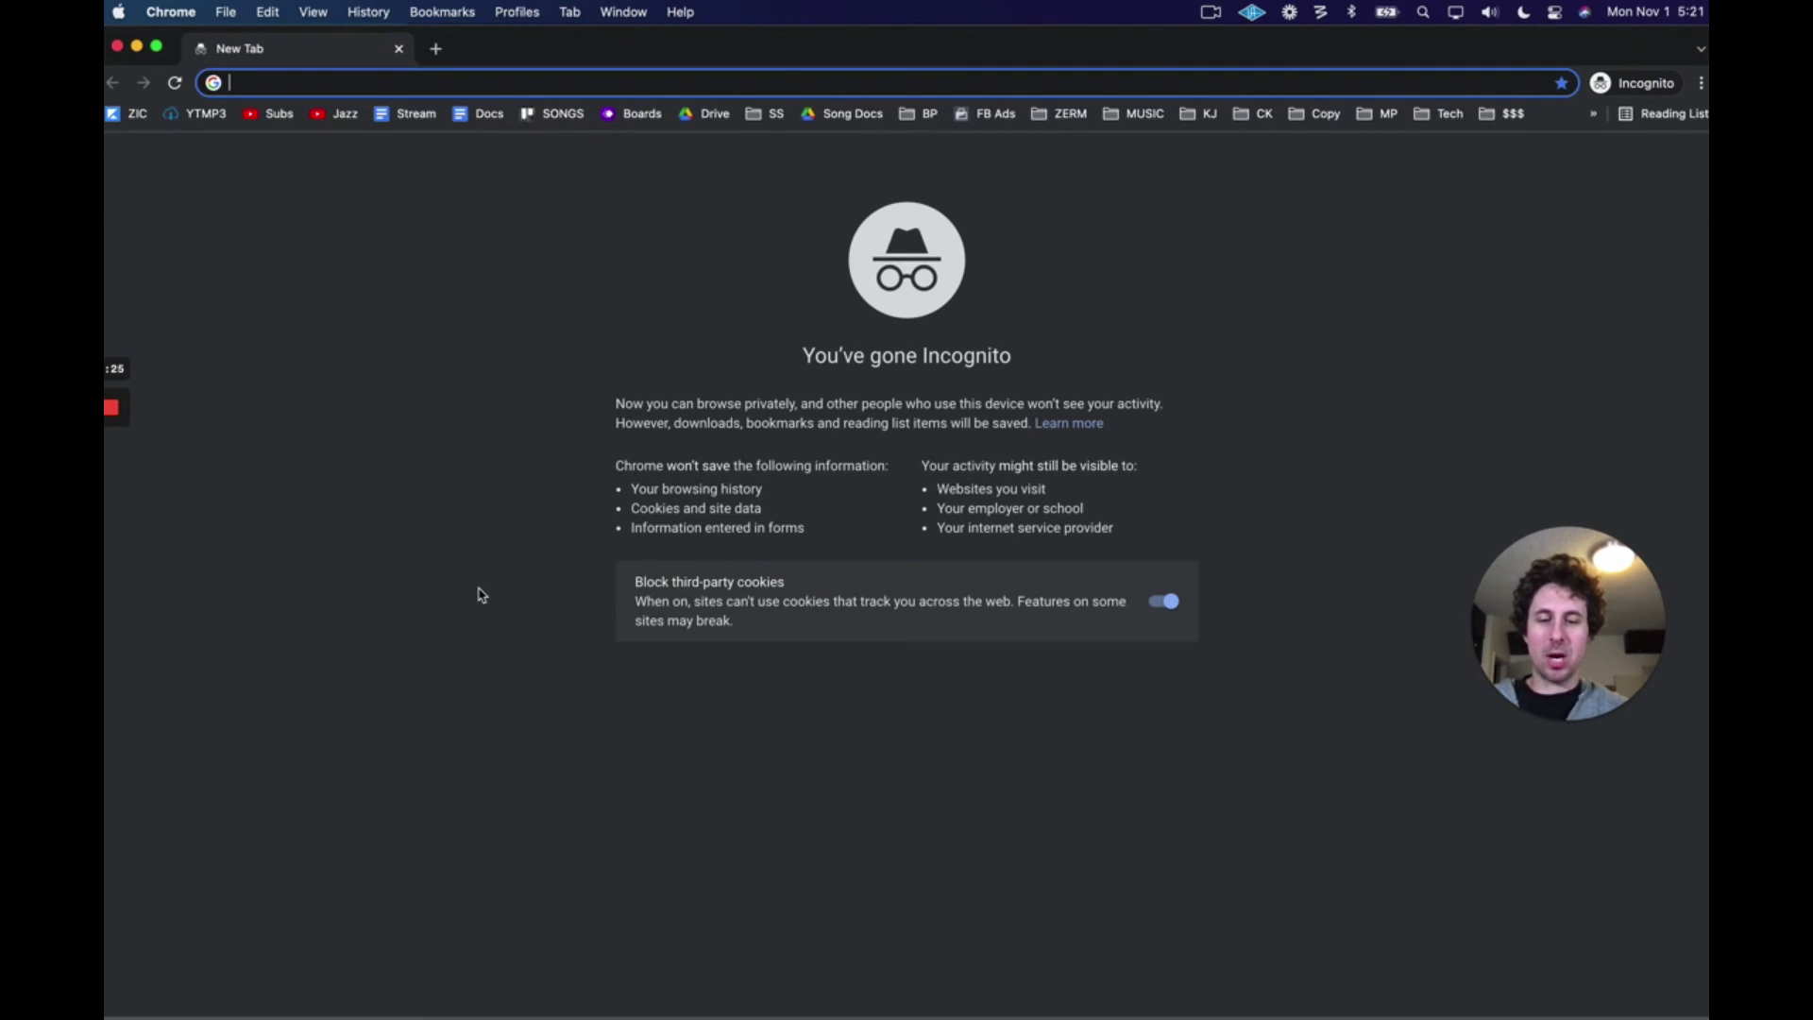
pyautogui.write('shop.zermelo')
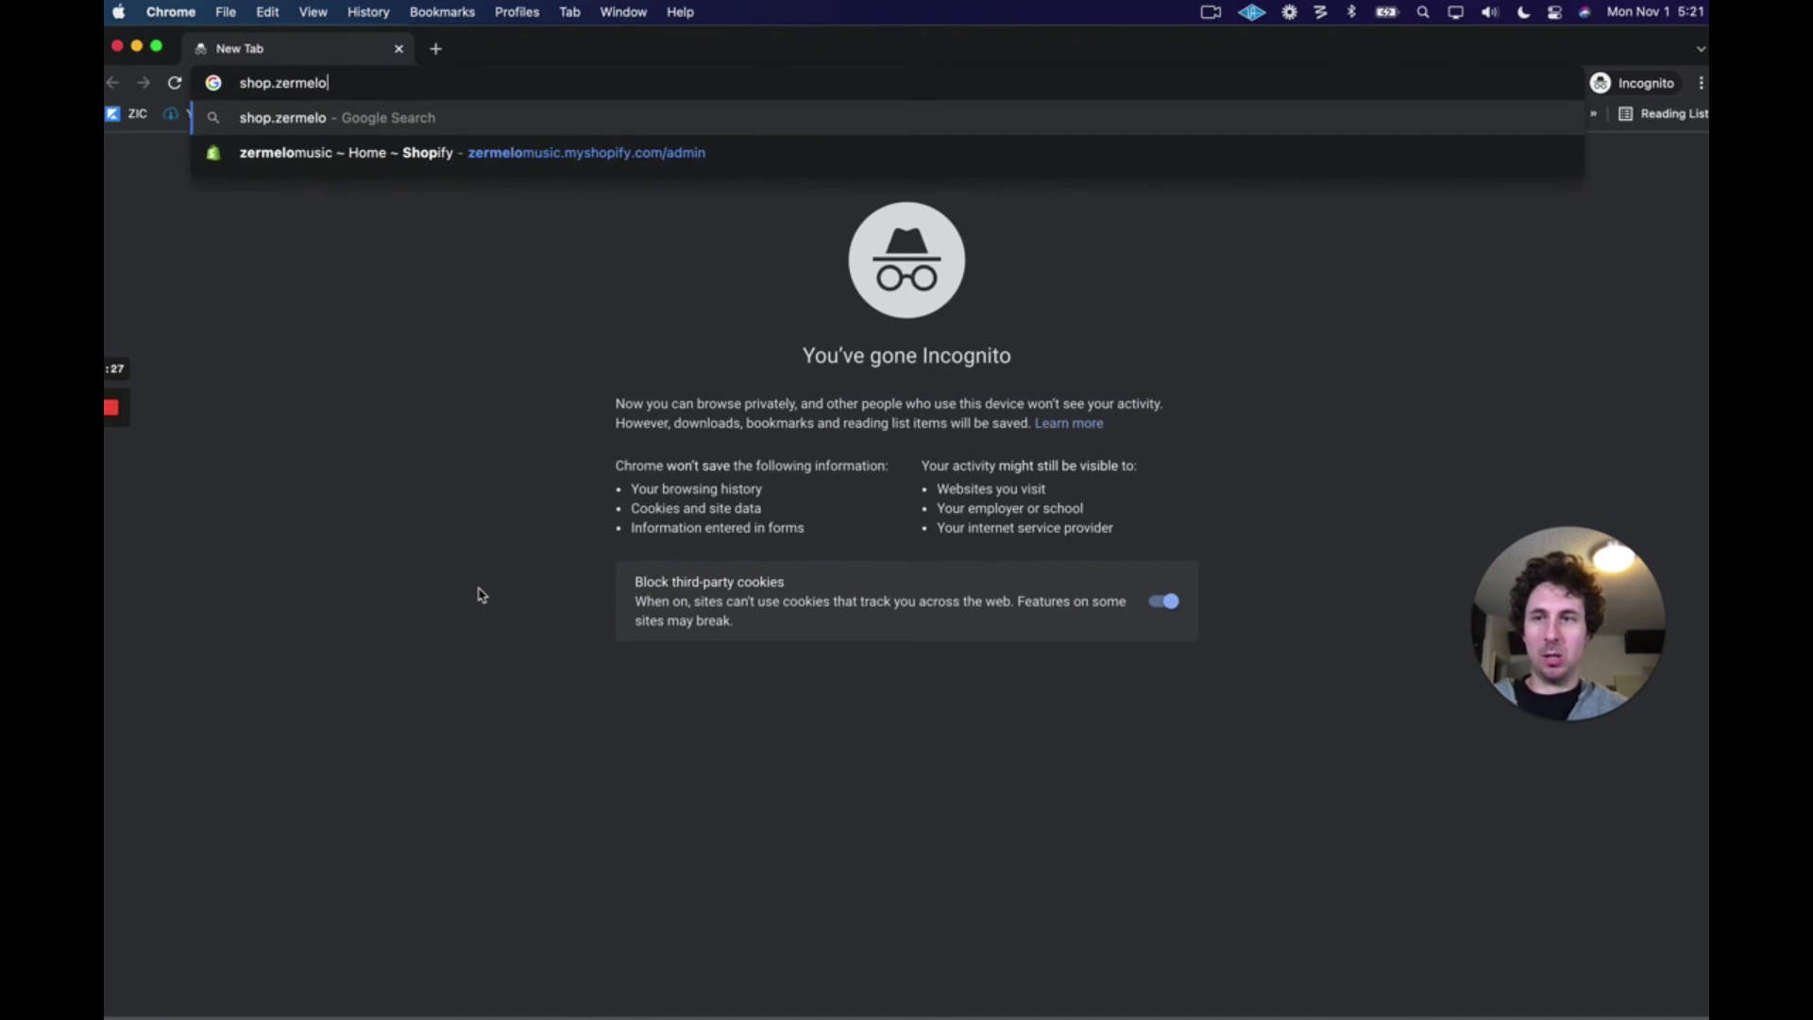
pyautogui.write('music.com')
pyautogui.press('Return')
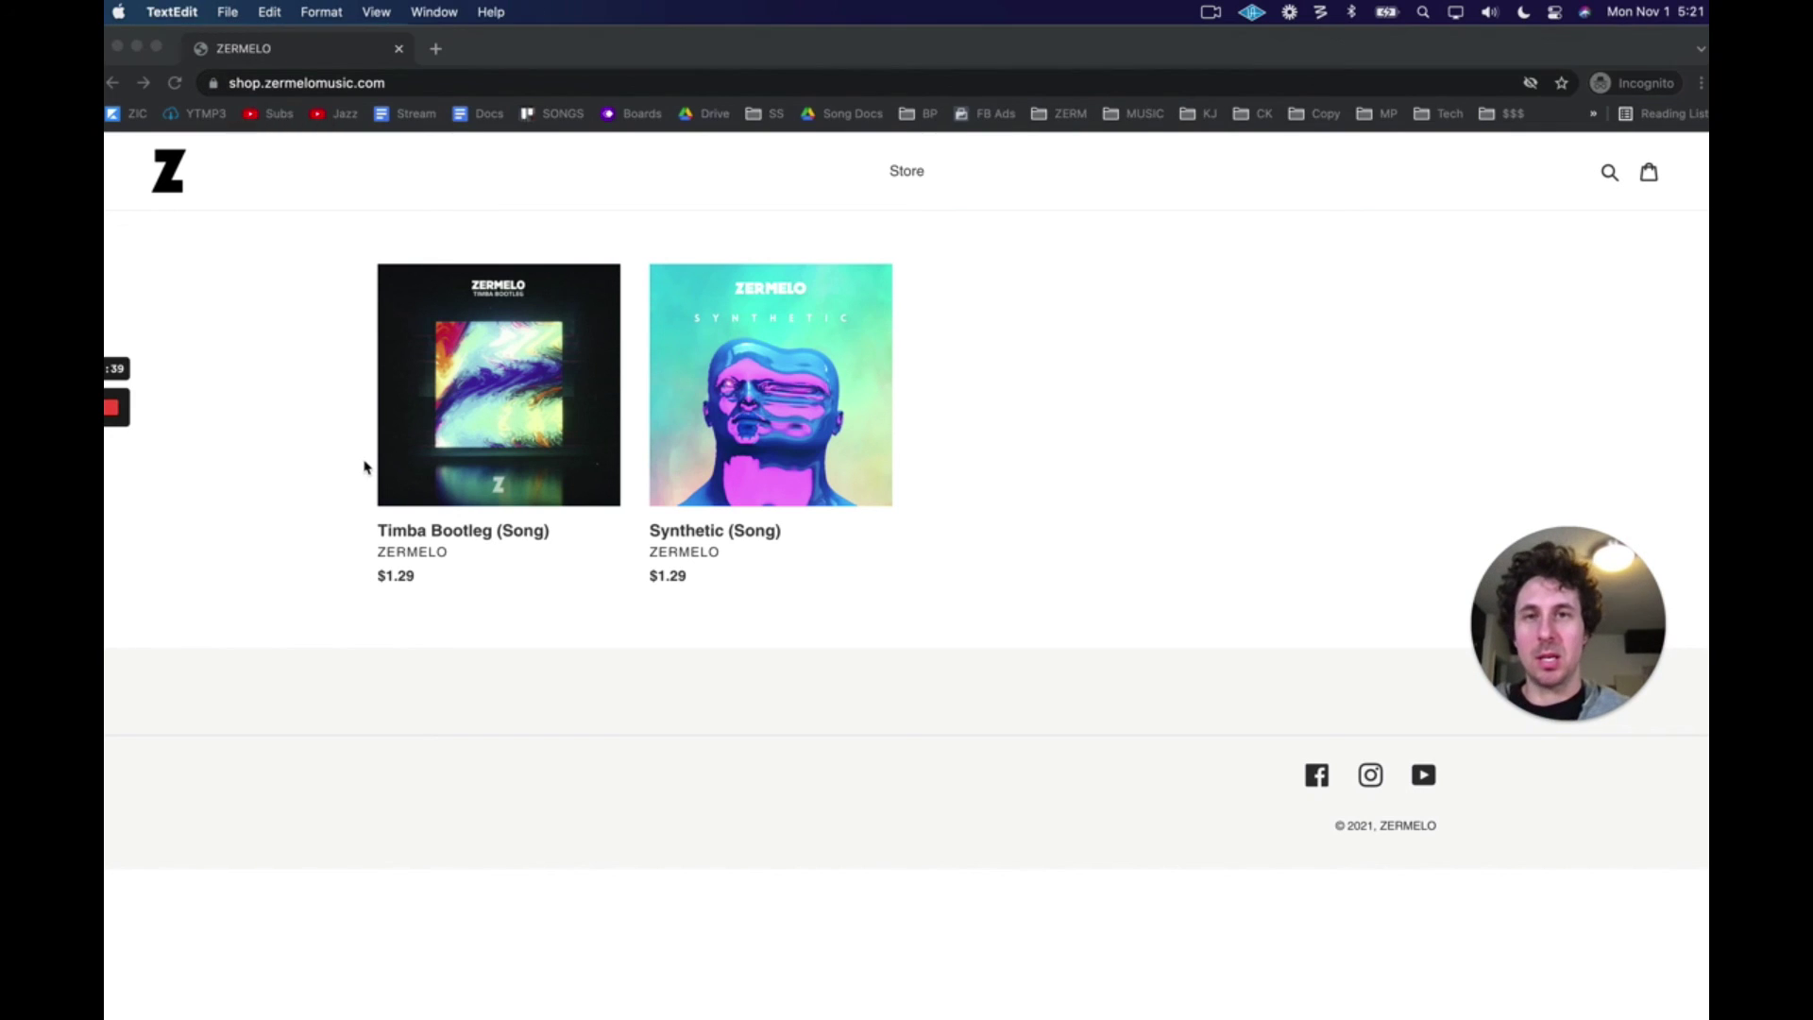
pyautogui.press('super+w')
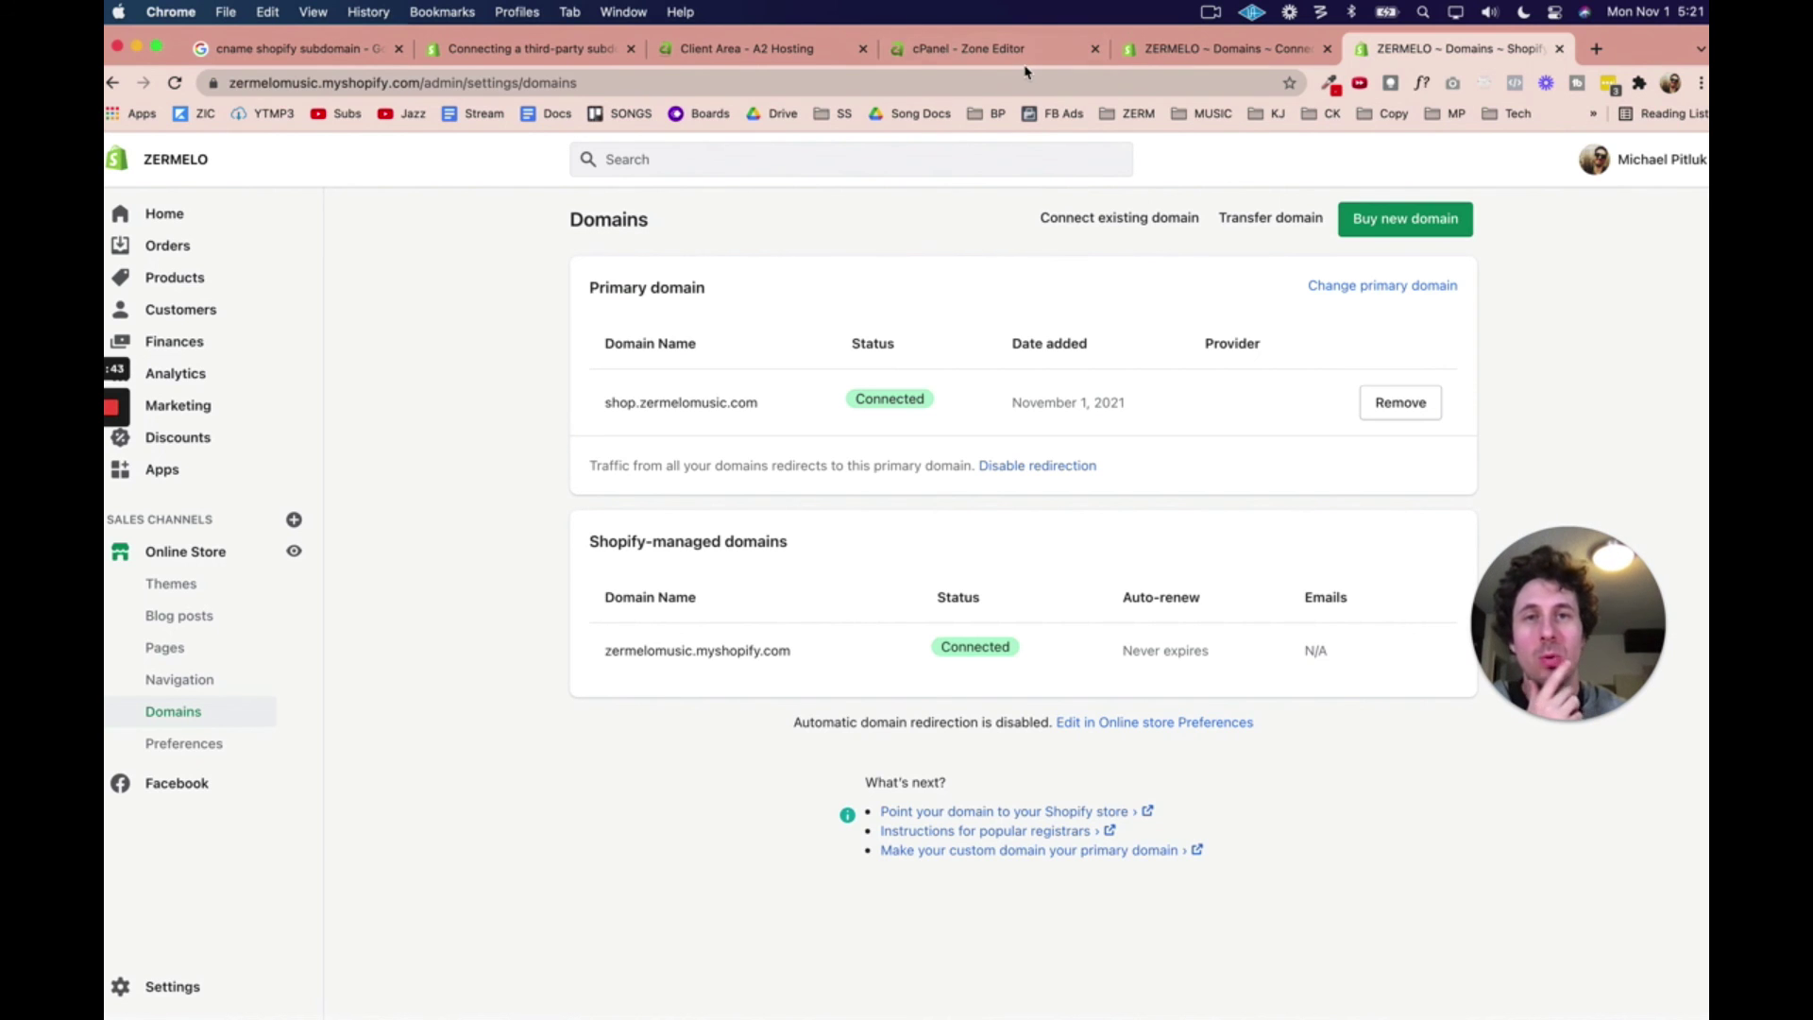
# Step: Go from cPanel home back into Zone Editor and locate zermelomusic.com in the domain list
pyautogui.click(958, 49)
pyautogui.scroll(20, 769, 518)
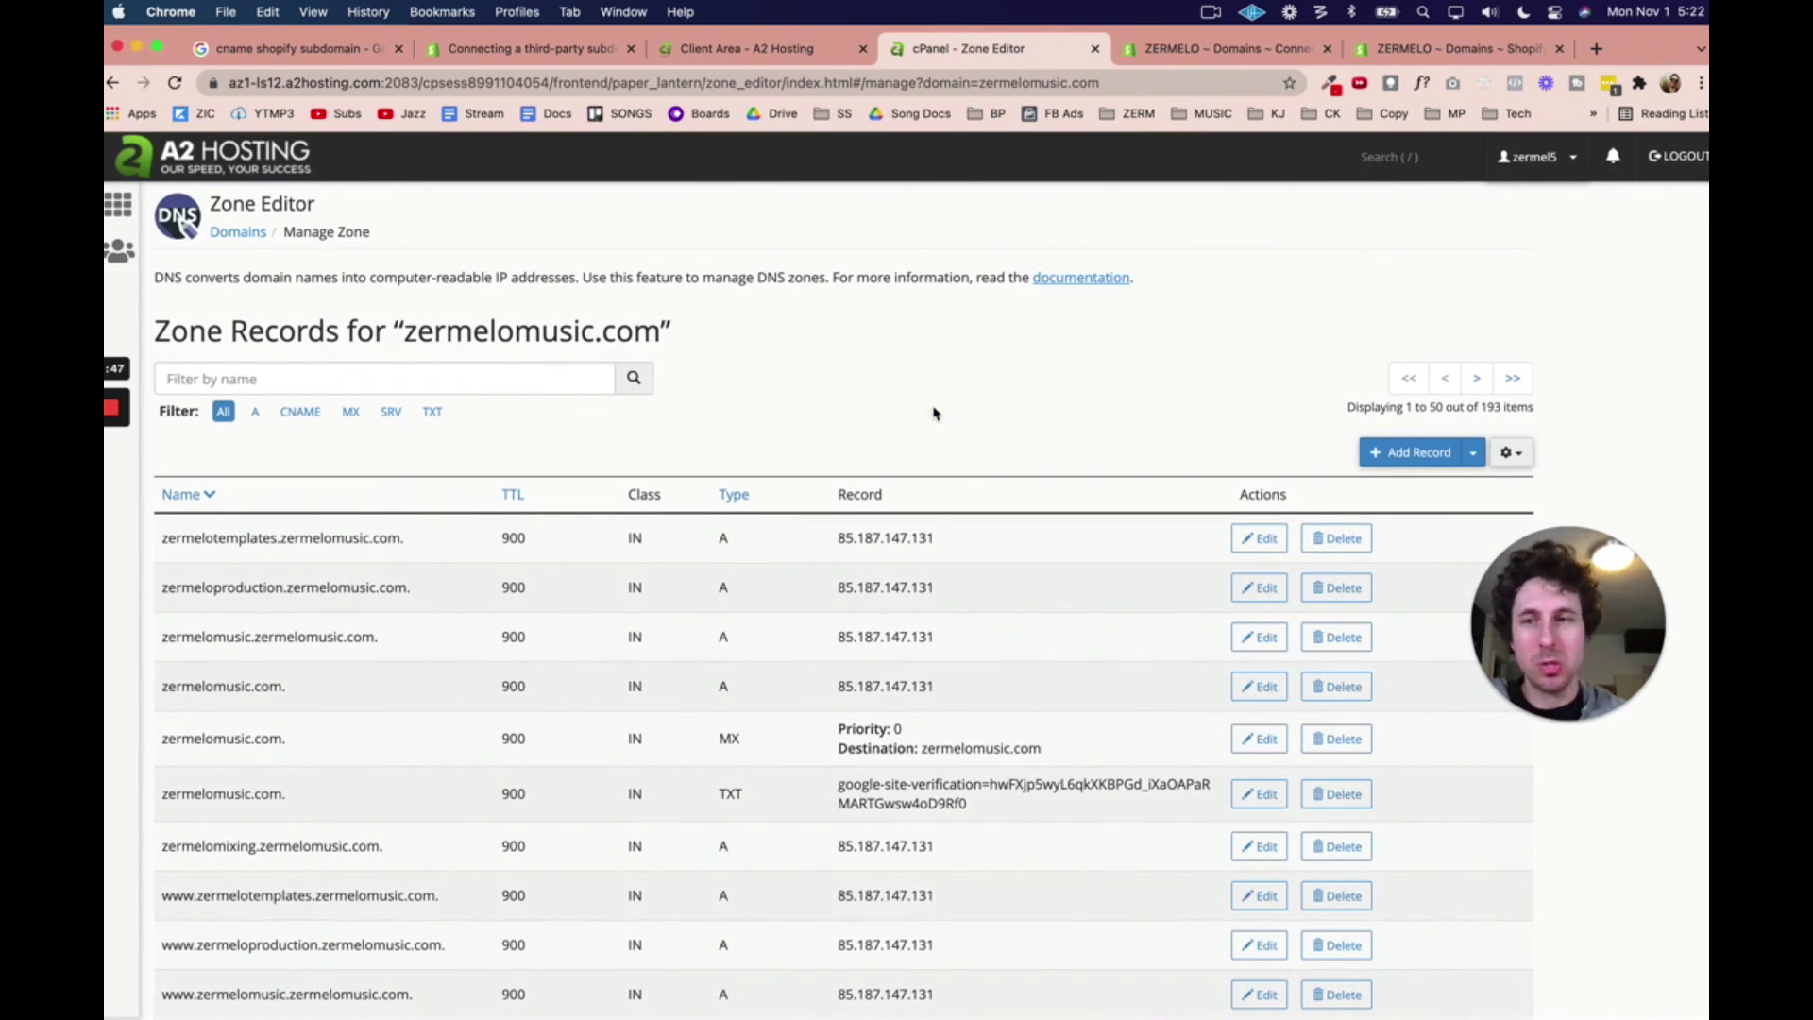
pyautogui.click(238, 231)
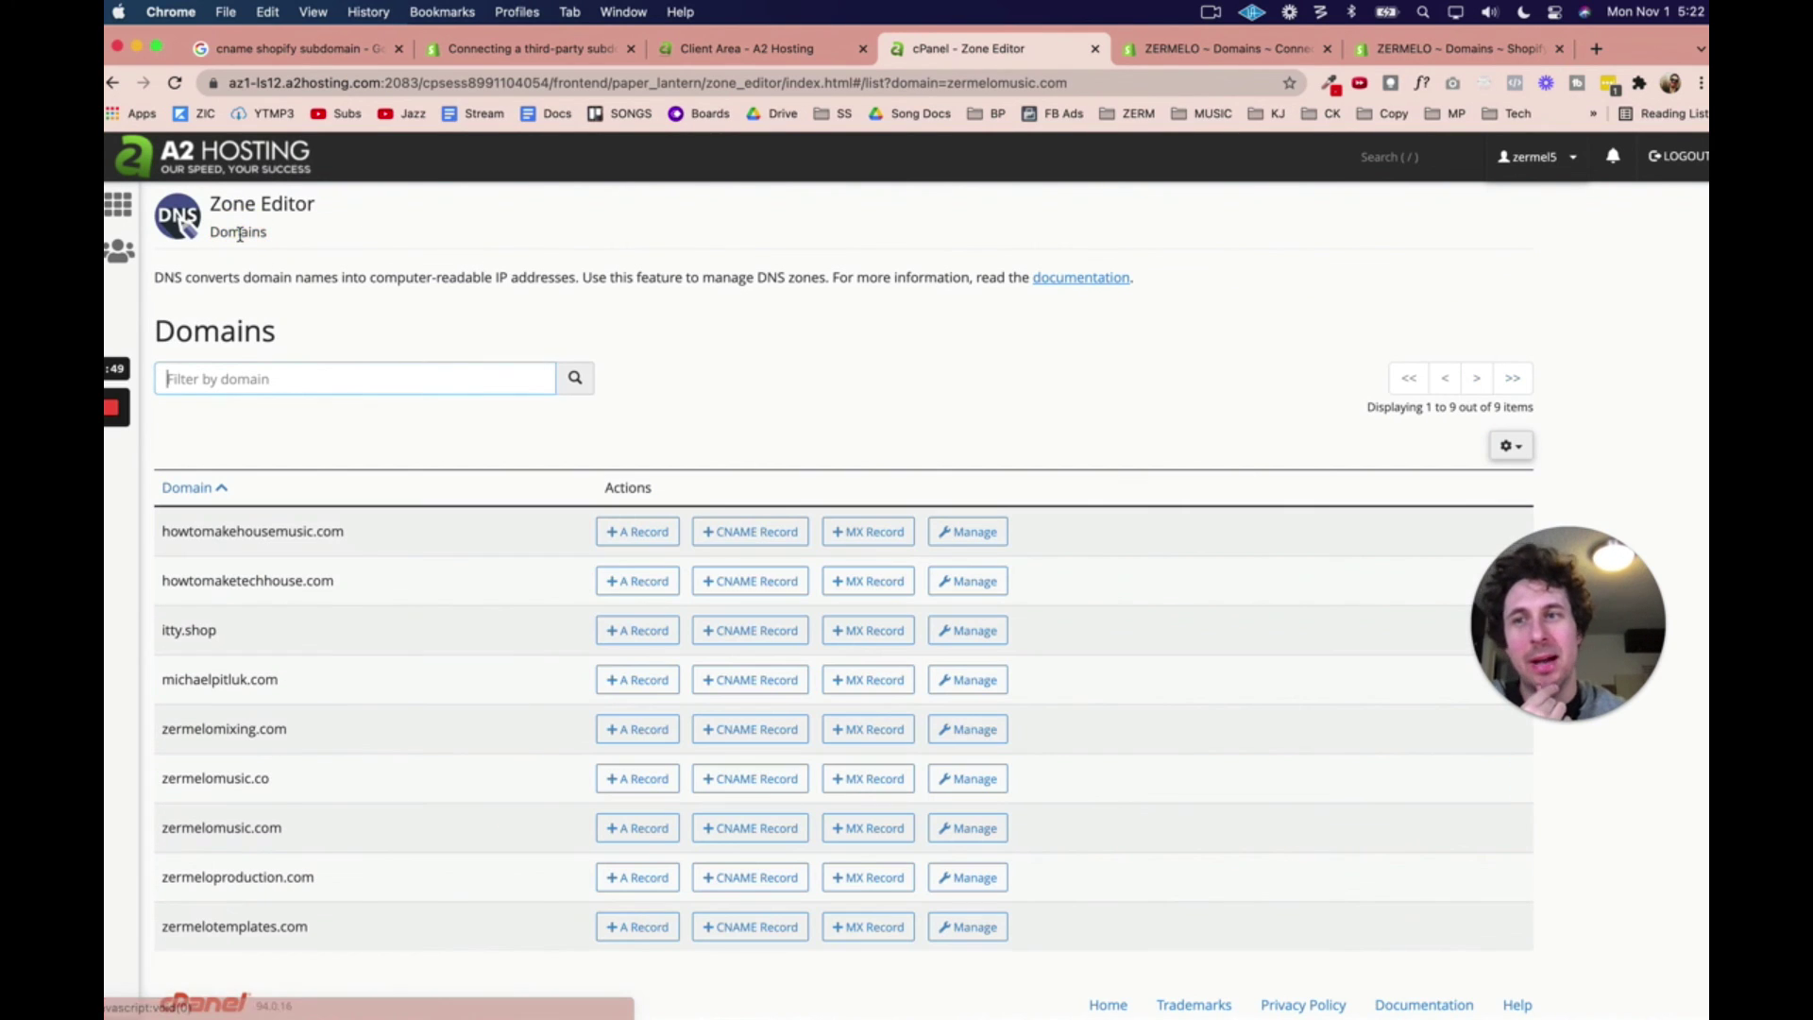
pyautogui.click(128, 217)
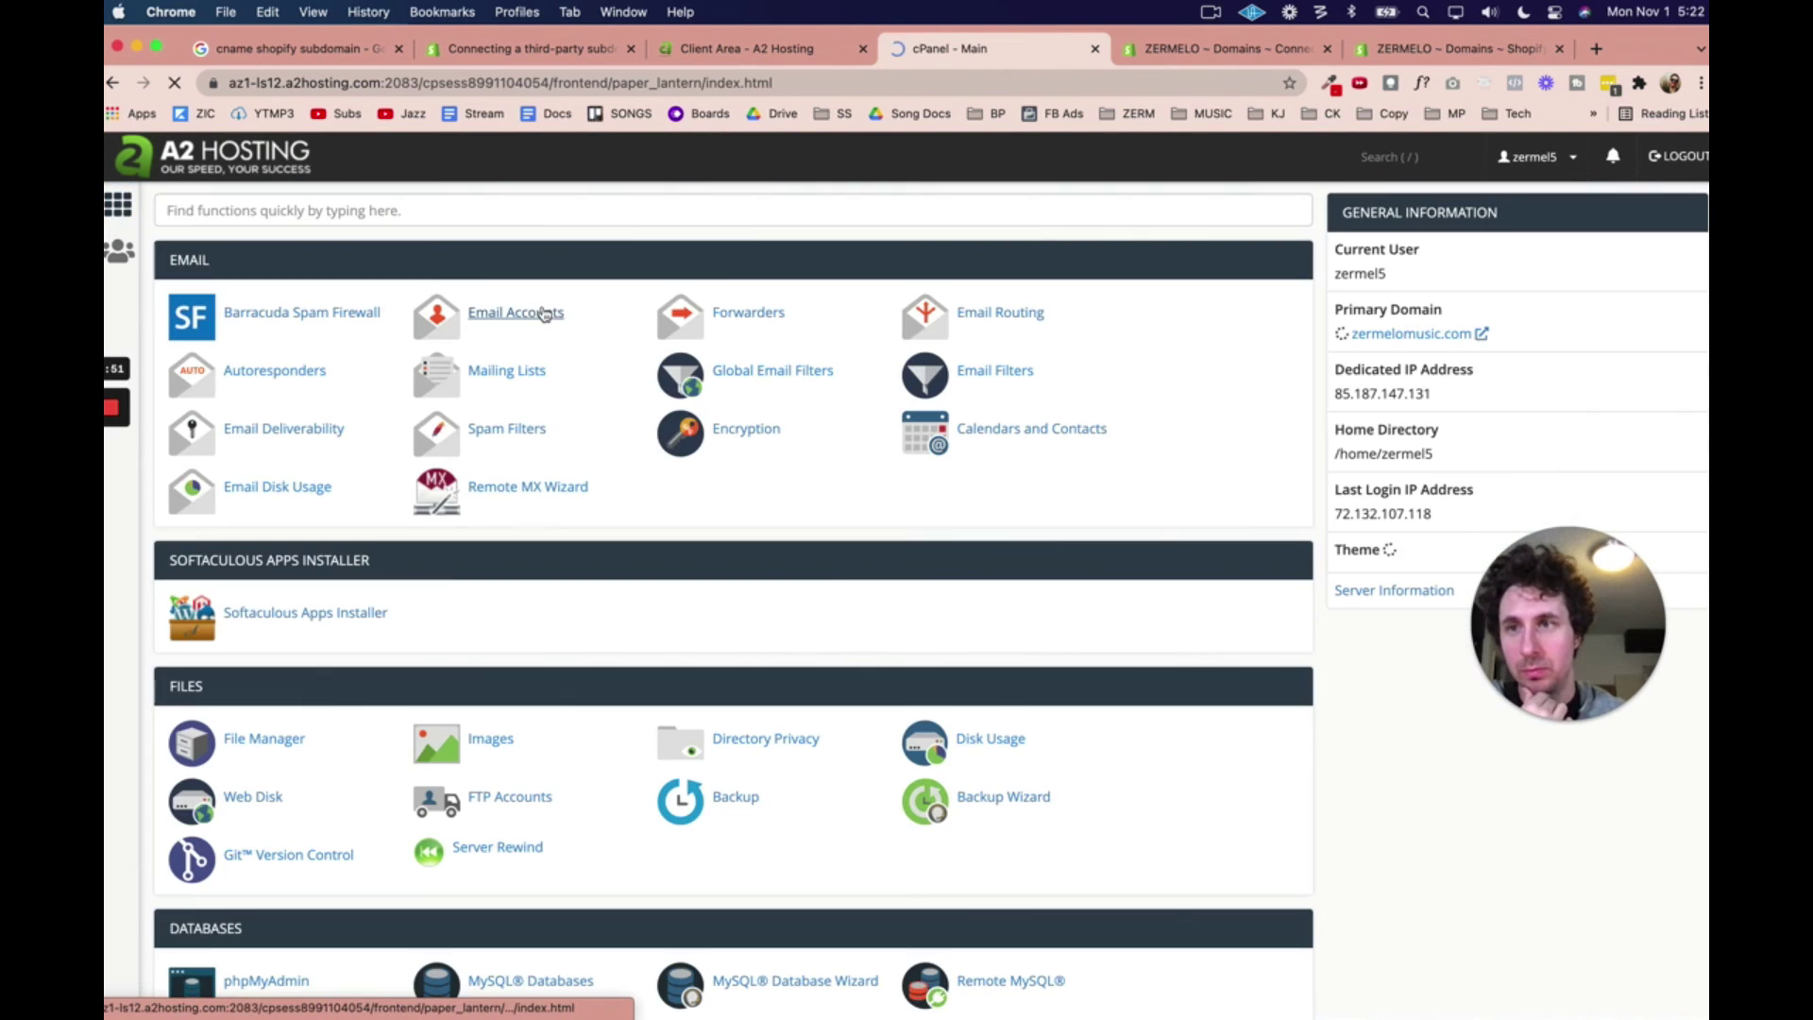
pyautogui.scroll(-5, 636, 553)
pyautogui.scroll(-1, 636, 566)
pyautogui.scroll(3, 331, 667)
pyautogui.scroll(-6, 331, 668)
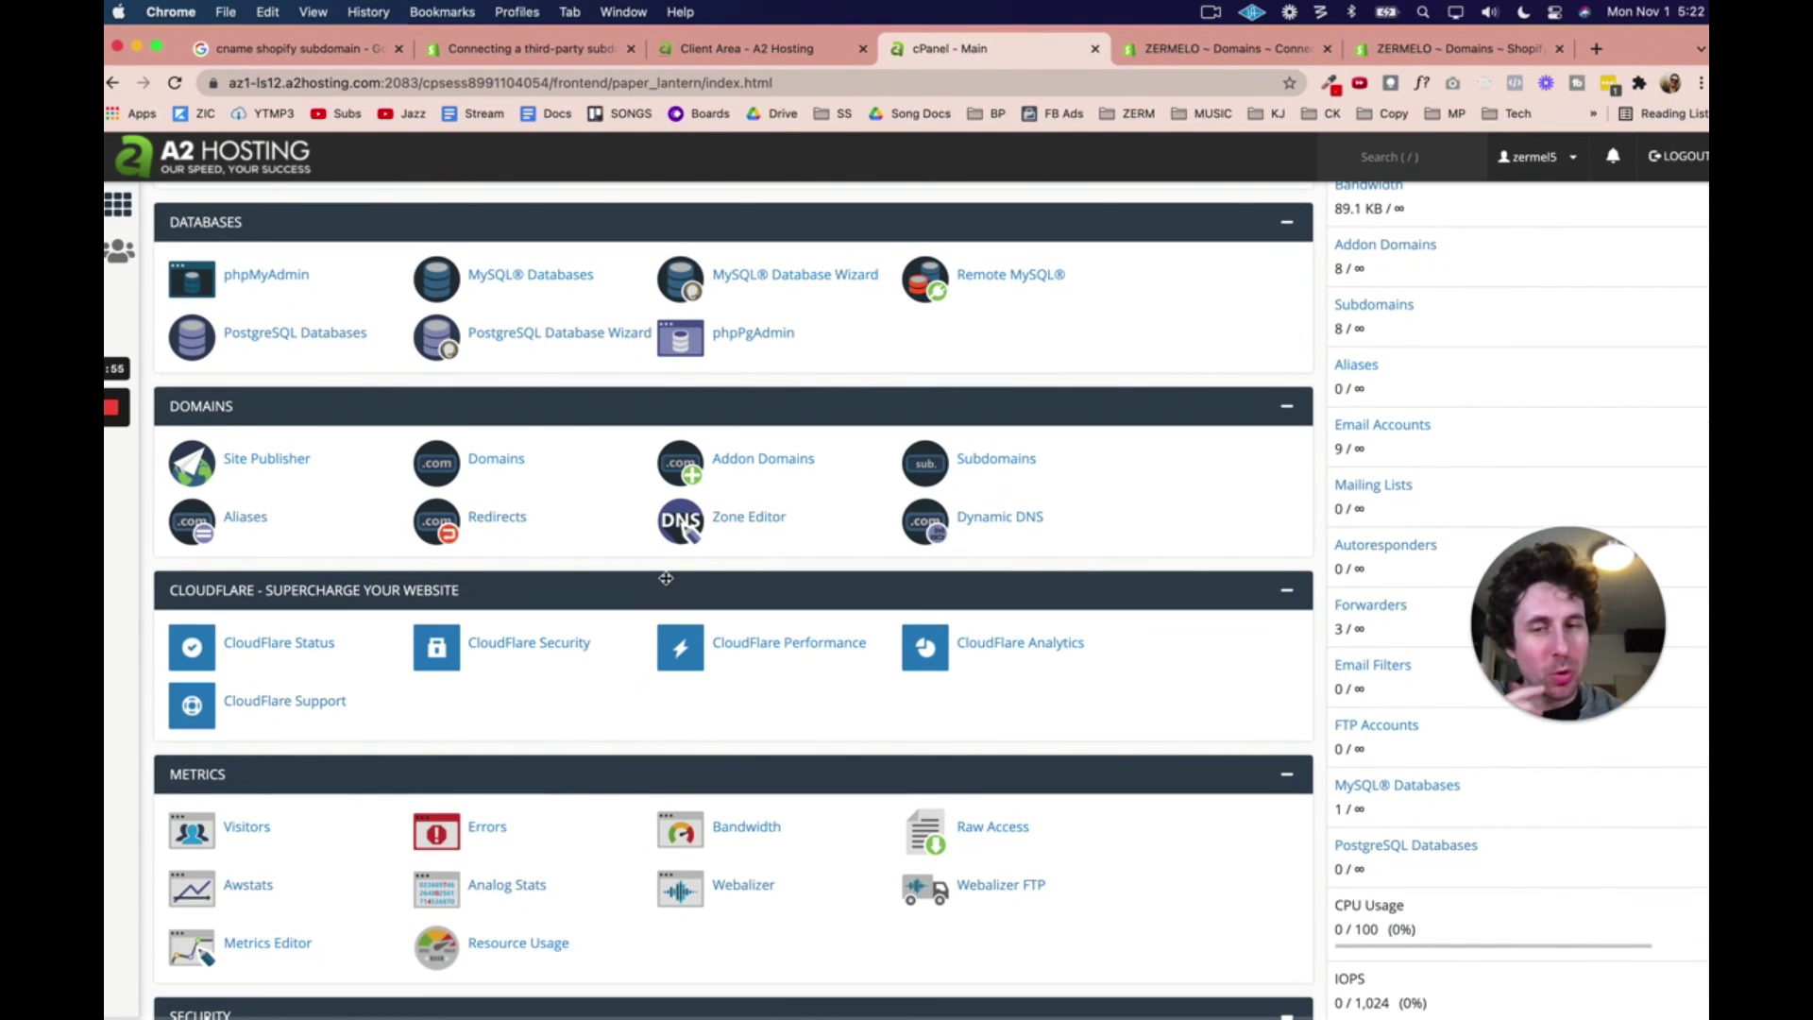
pyautogui.click(751, 519)
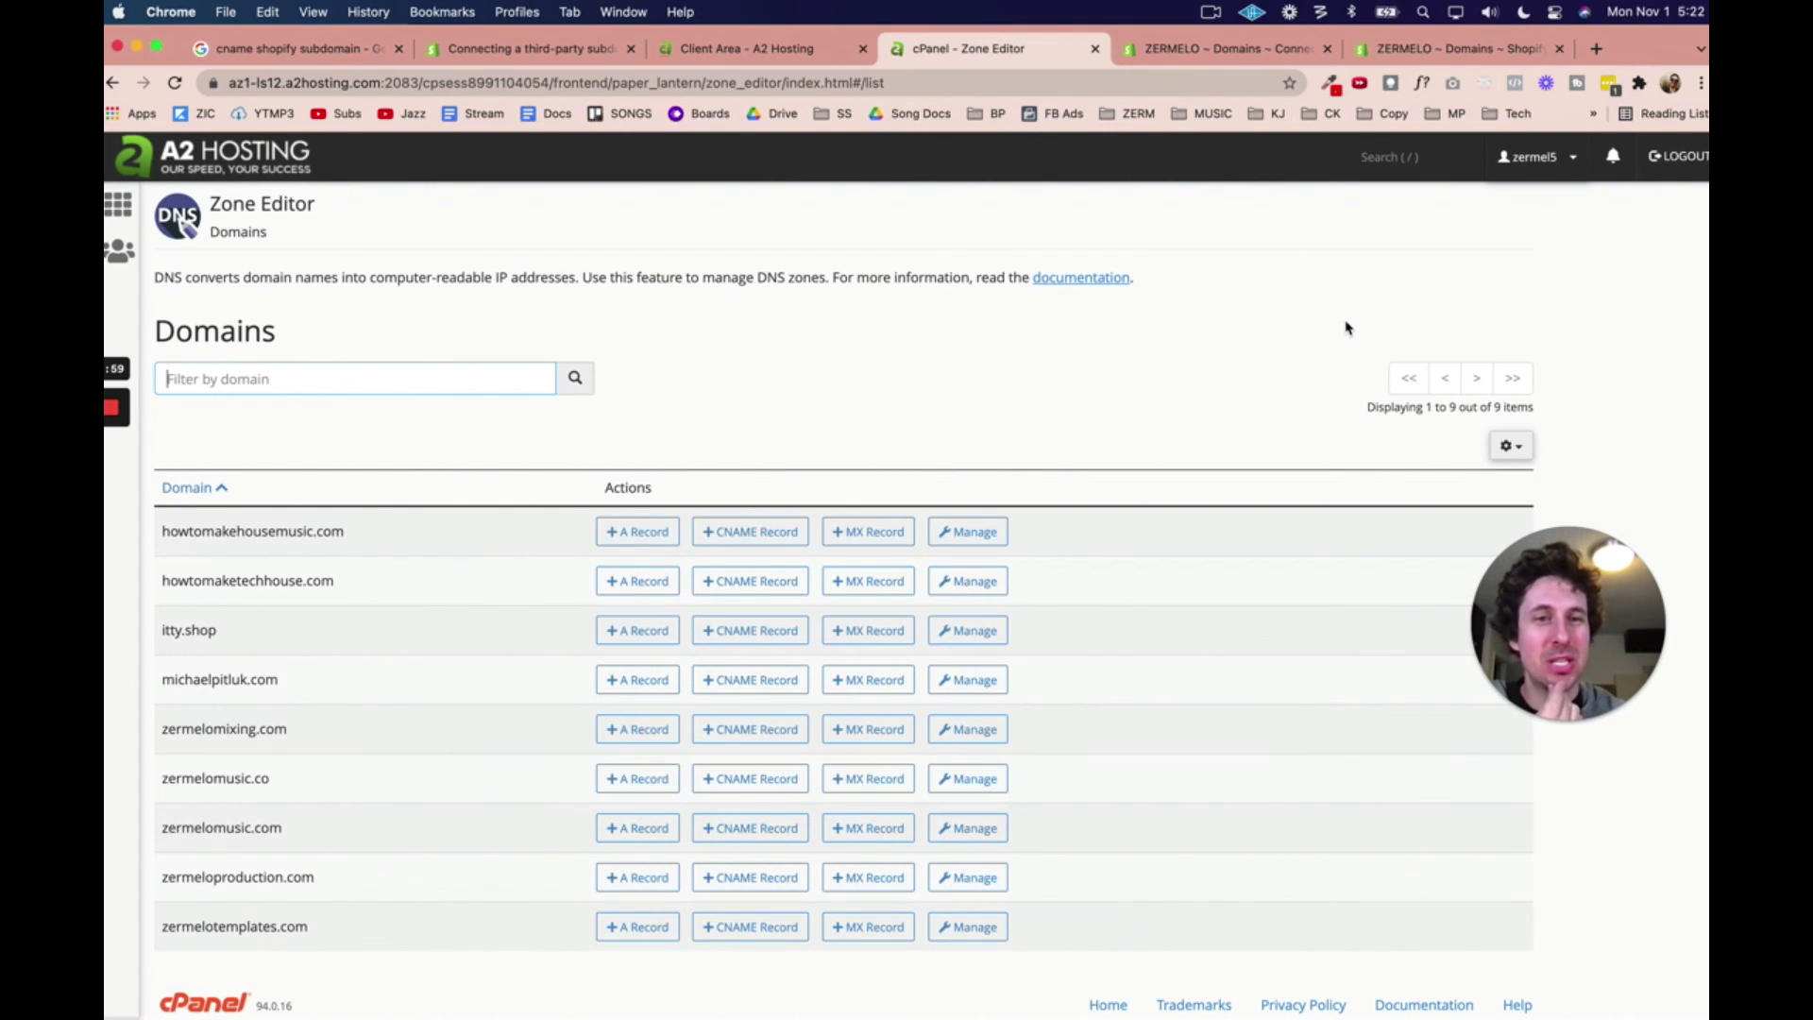
pyautogui.moveTo(308, 828); pyautogui.dragTo(163, 829)
# Step: Add a new DNS record for zermelomusic.com with its type set to CNAME
pyautogui.click(968, 835)
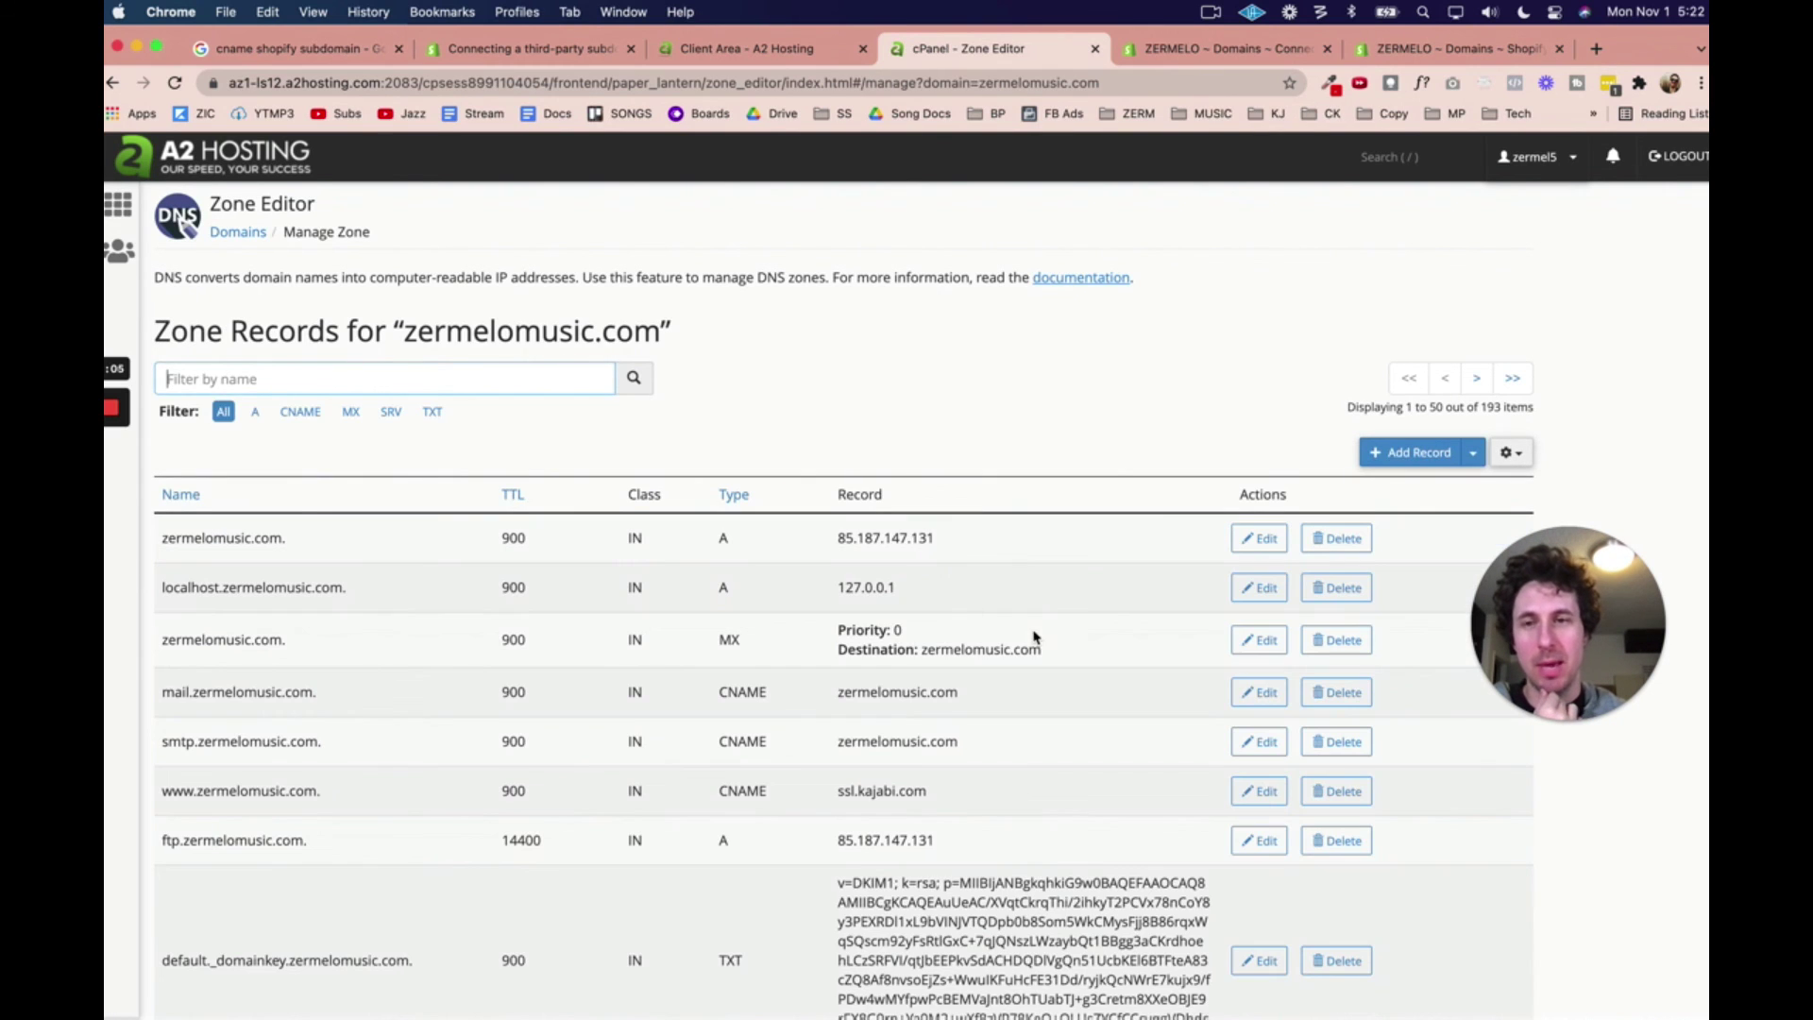
pyautogui.click(1411, 453)
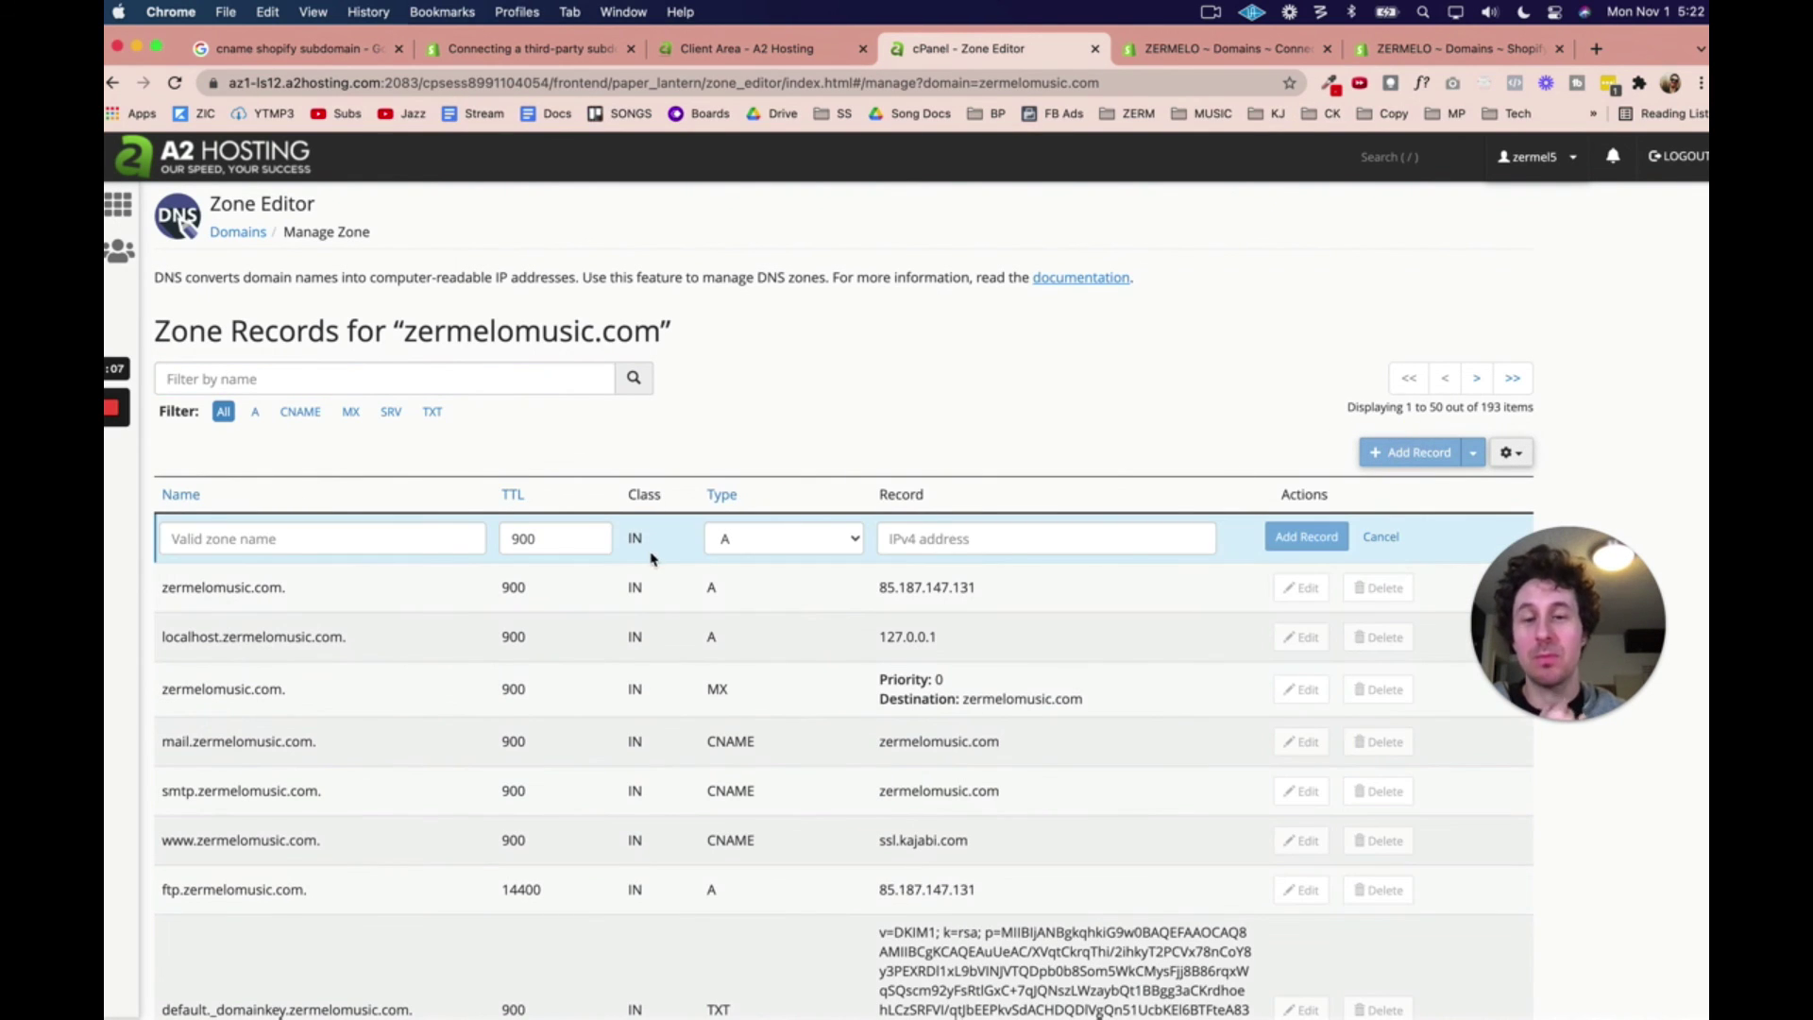
pyautogui.click(823, 538)
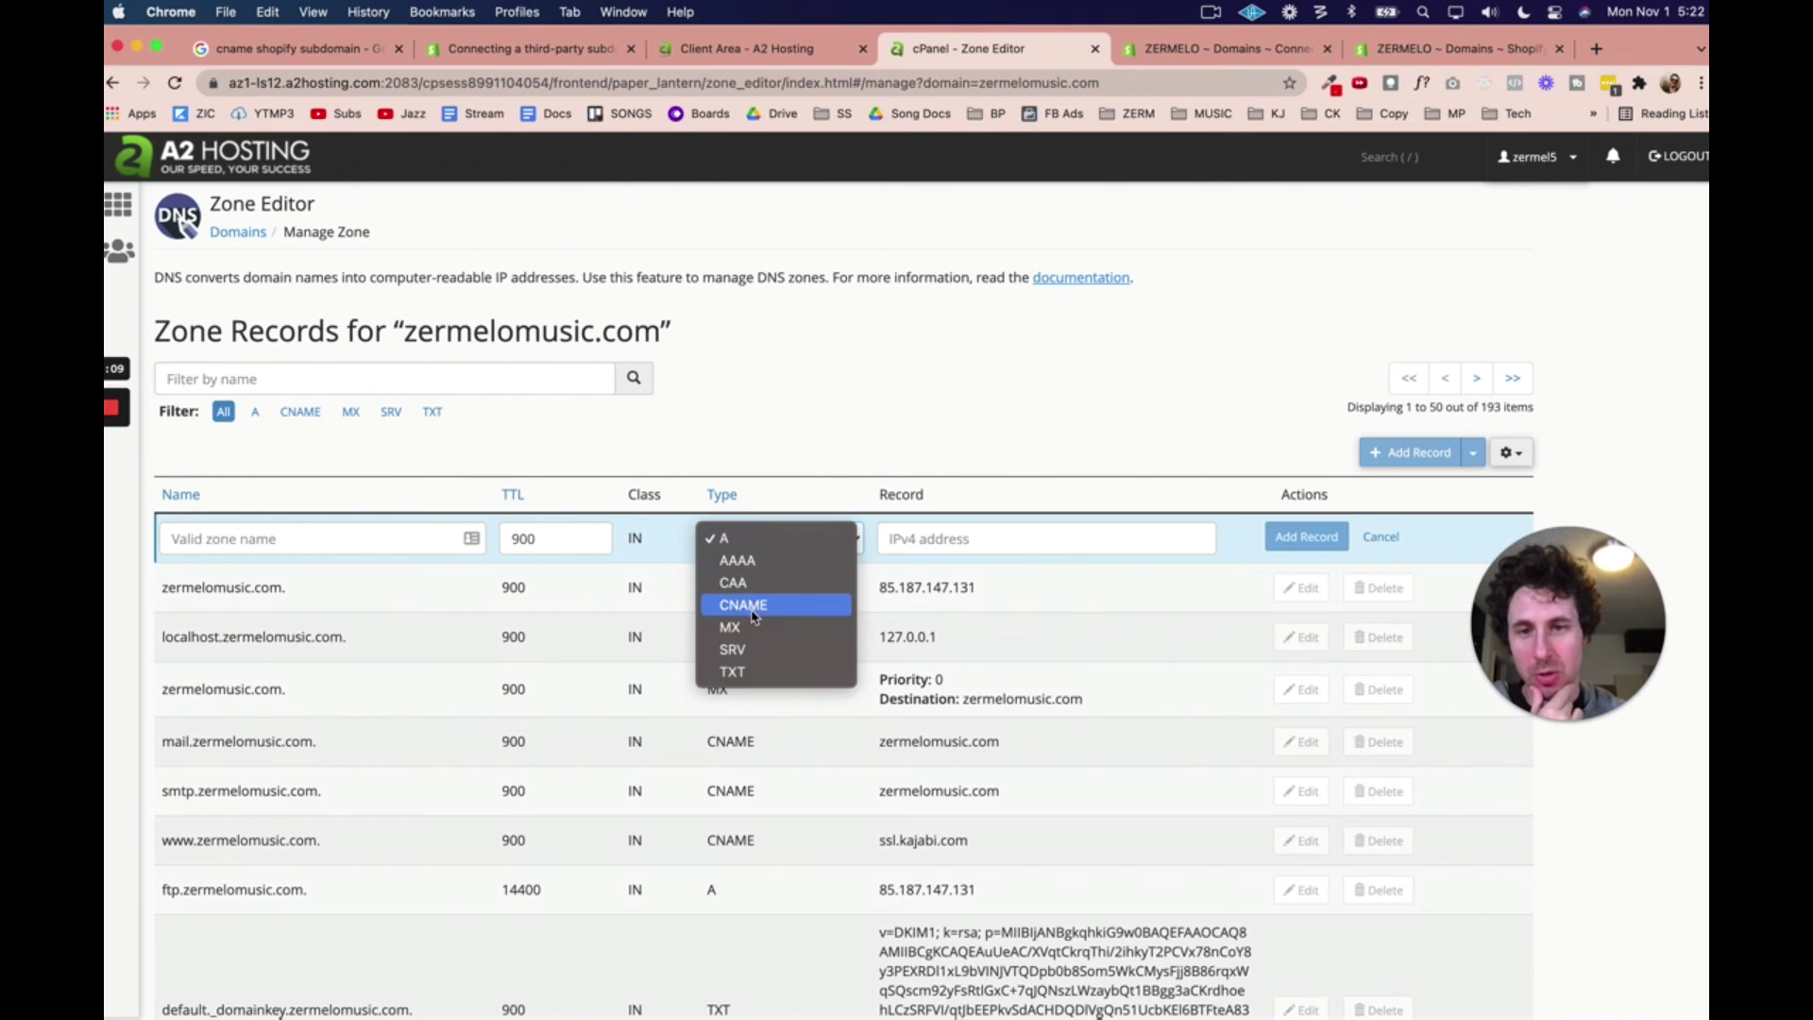
pyautogui.click(743, 604)
pyautogui.click(257, 540)
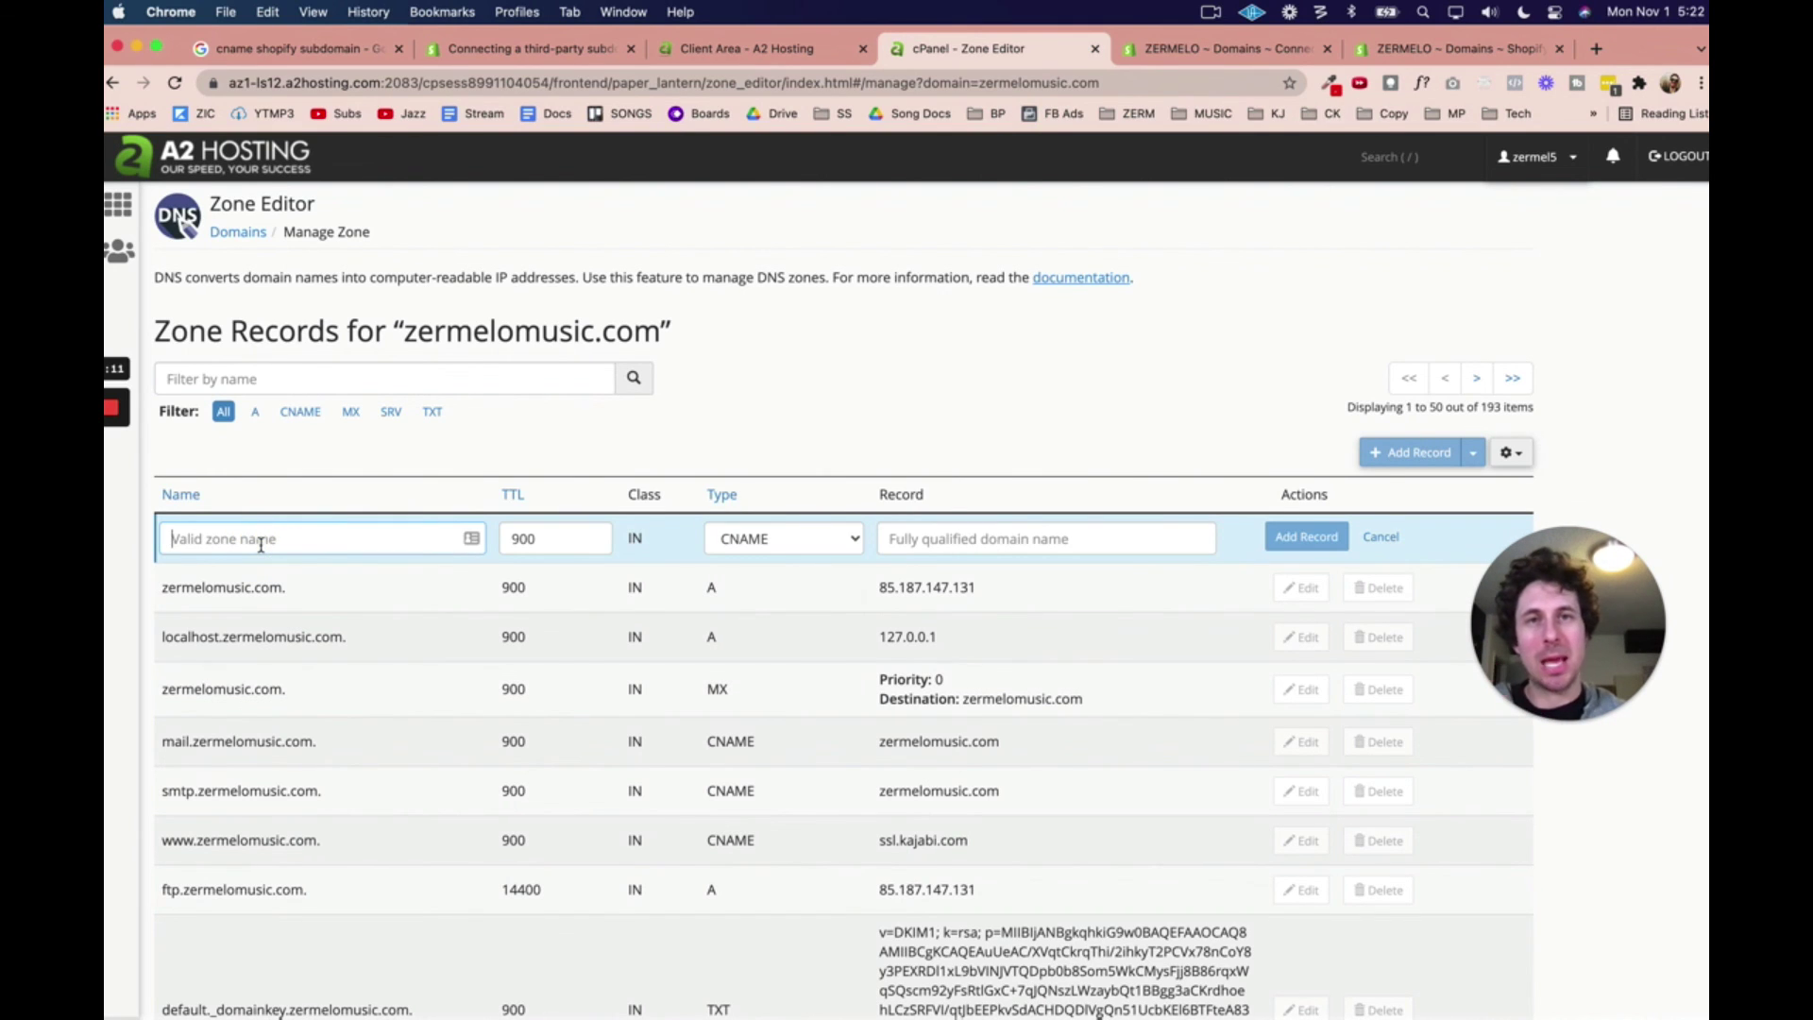
pyautogui.click(1049, 539)
# Step: Look up the shops.myshopify.com CNAME target in Shopify's help, then return to the Zone Editor
pyautogui.click(529, 48)
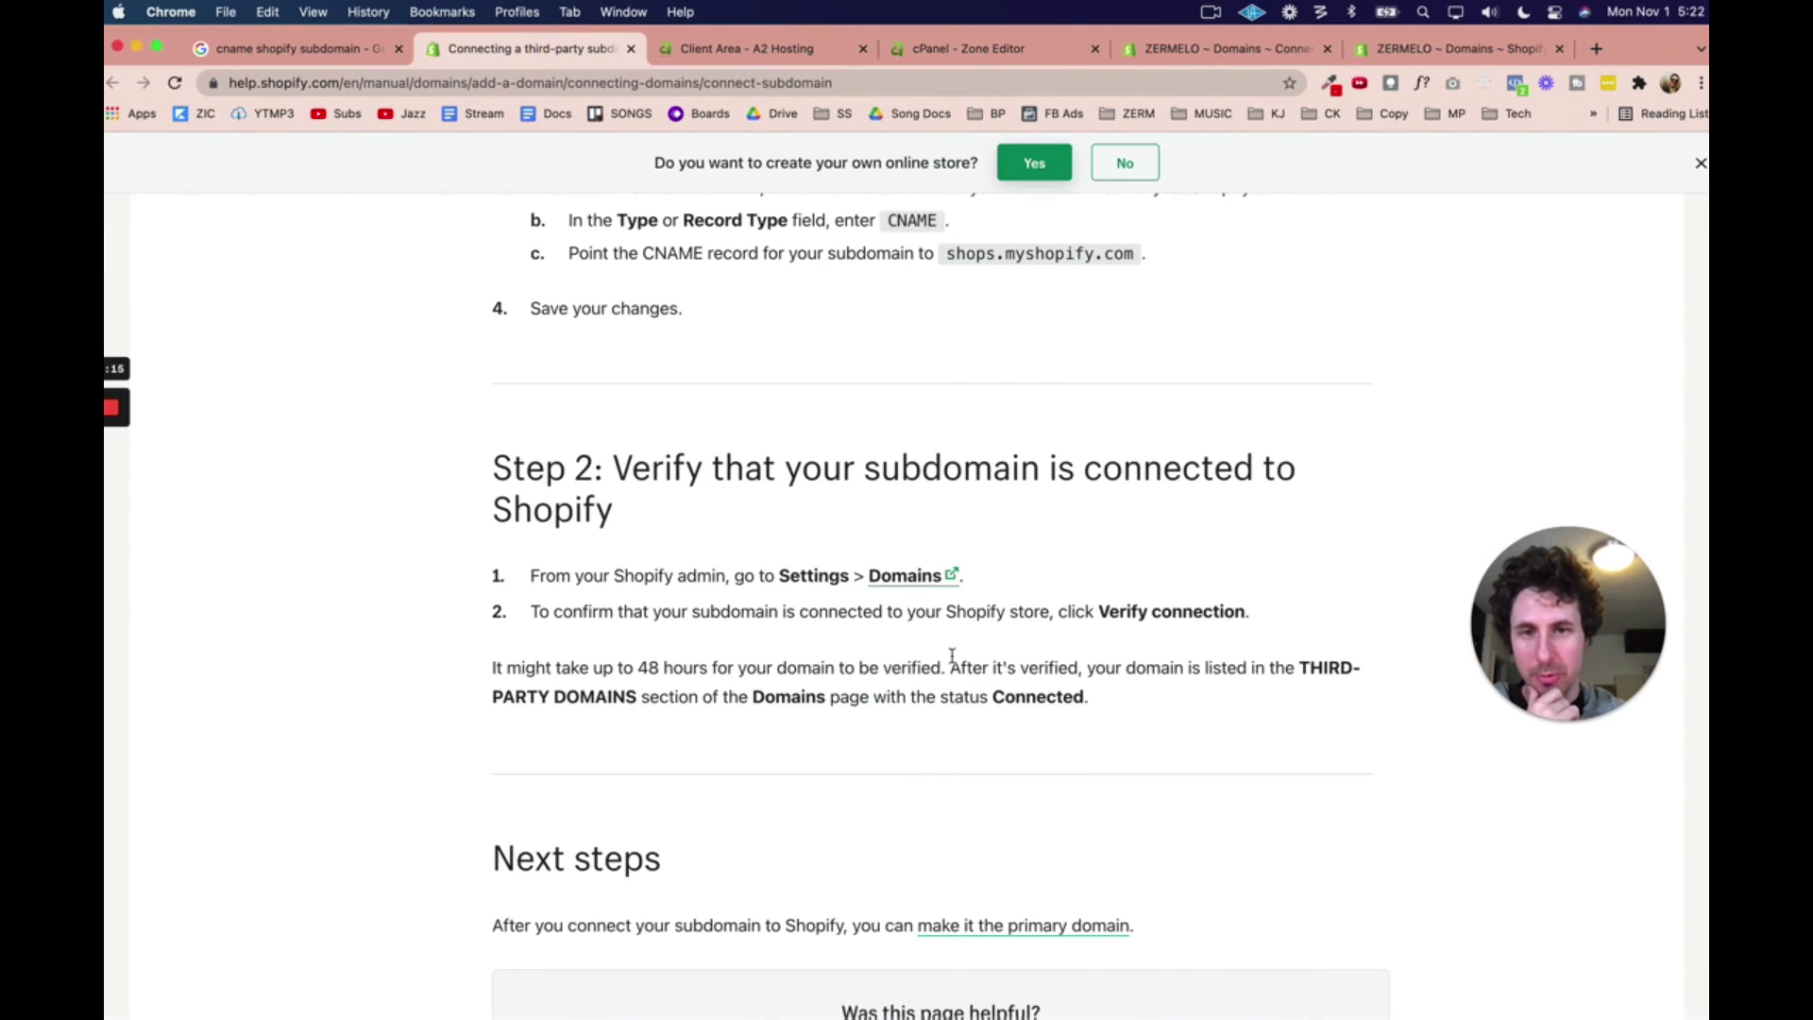
pyautogui.scroll(1, 818, 395)
pyautogui.scroll(3, 817, 394)
pyautogui.moveTo(948, 426); pyautogui.dragTo(1206, 413)
pyautogui.click(1194, 417)
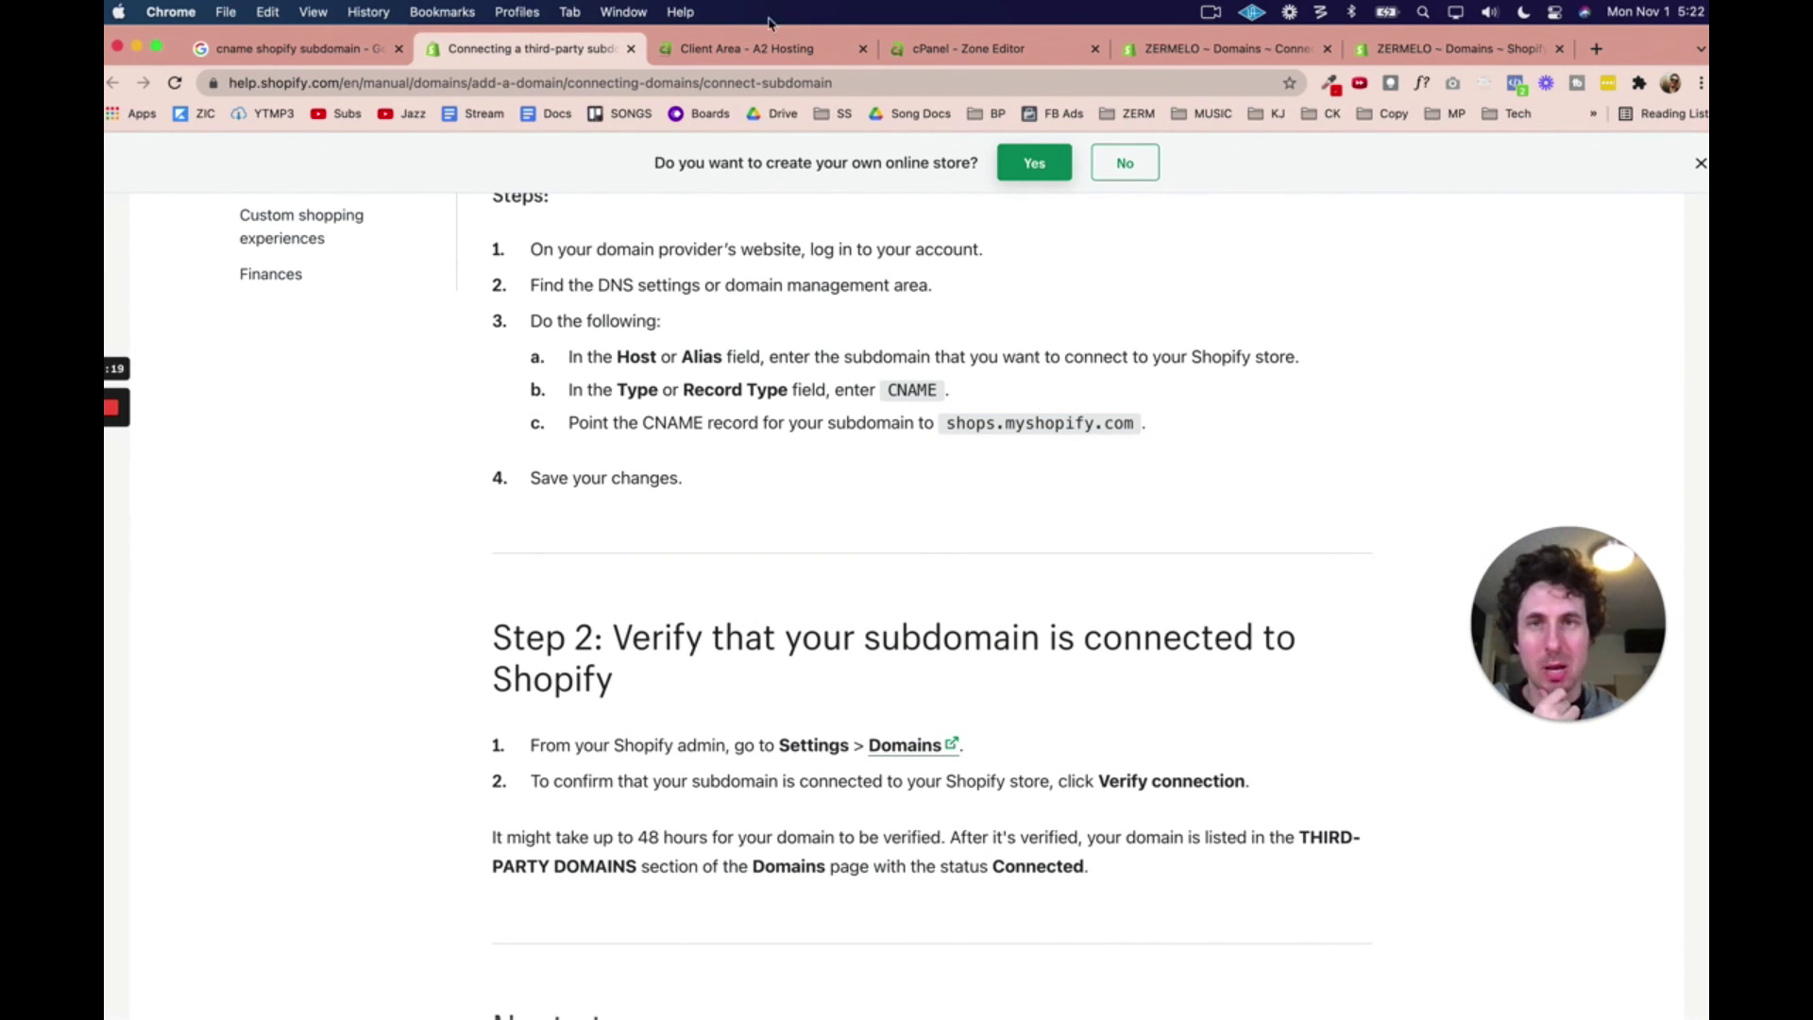
pyautogui.click(748, 48)
pyautogui.click(972, 52)
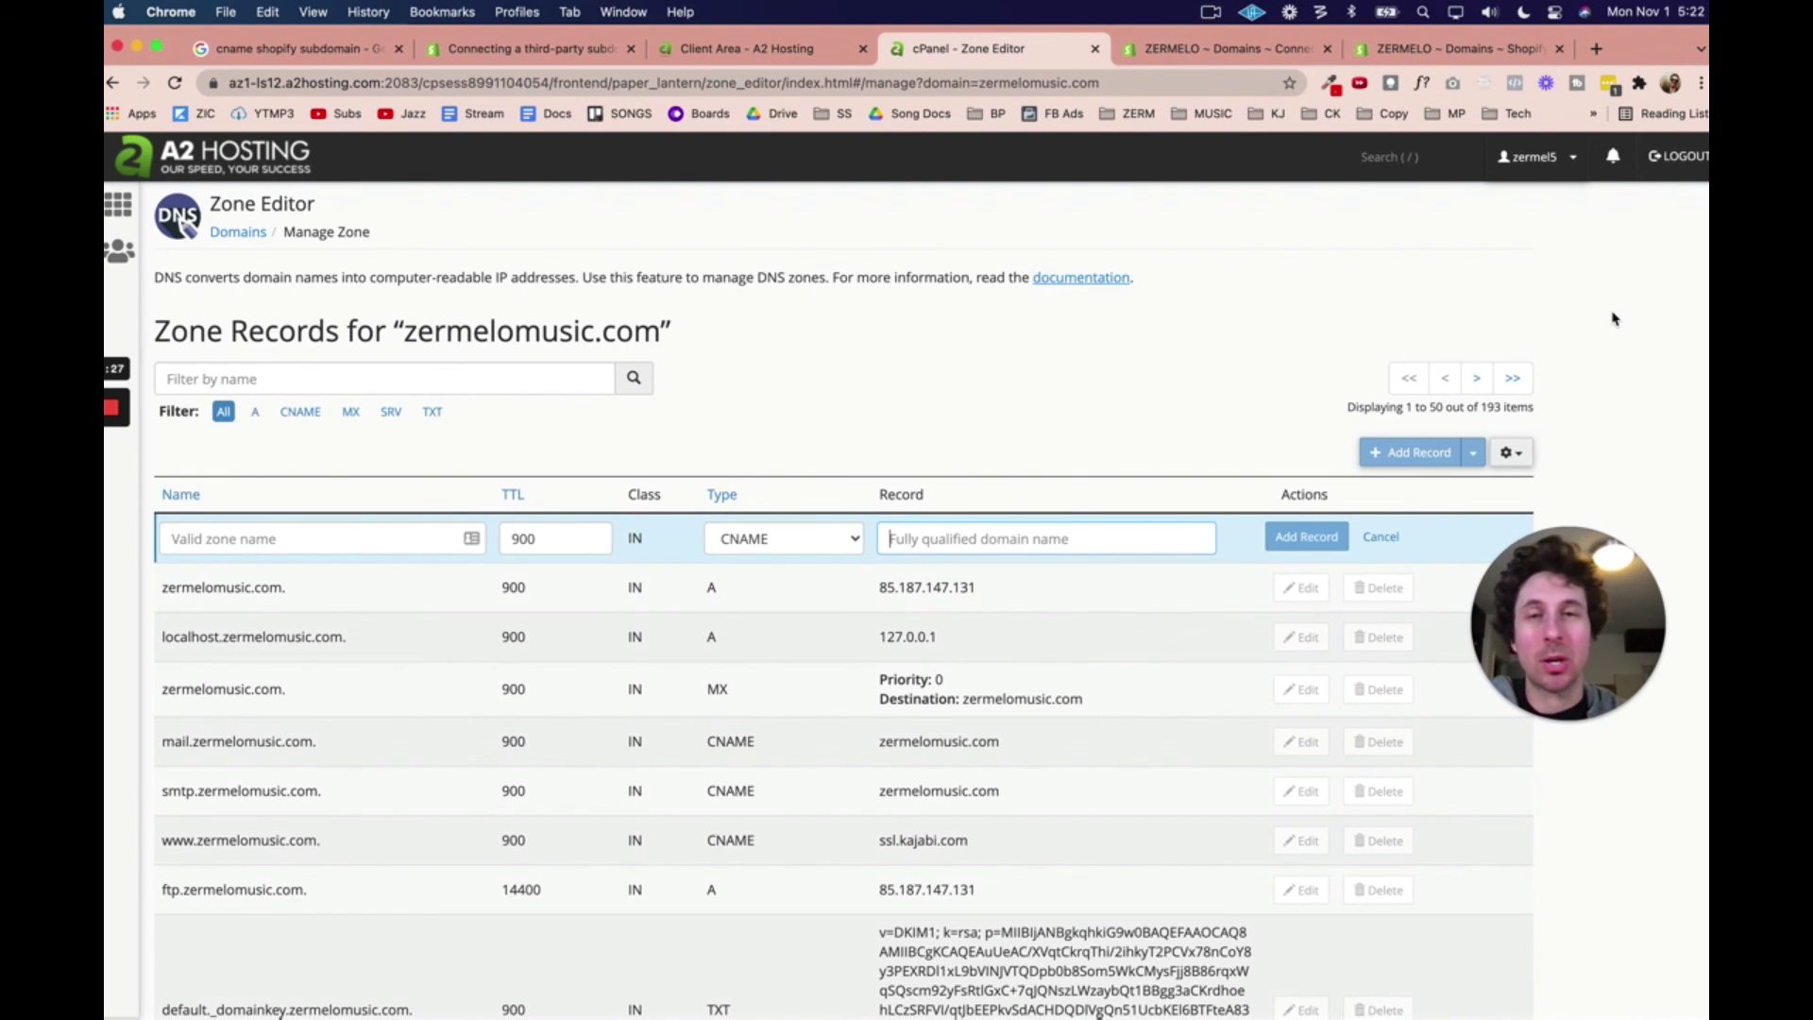
# Step: Switch to Shopify's Connect existing domain page showing shop.zermelomusic.com
pyautogui.click(1218, 49)
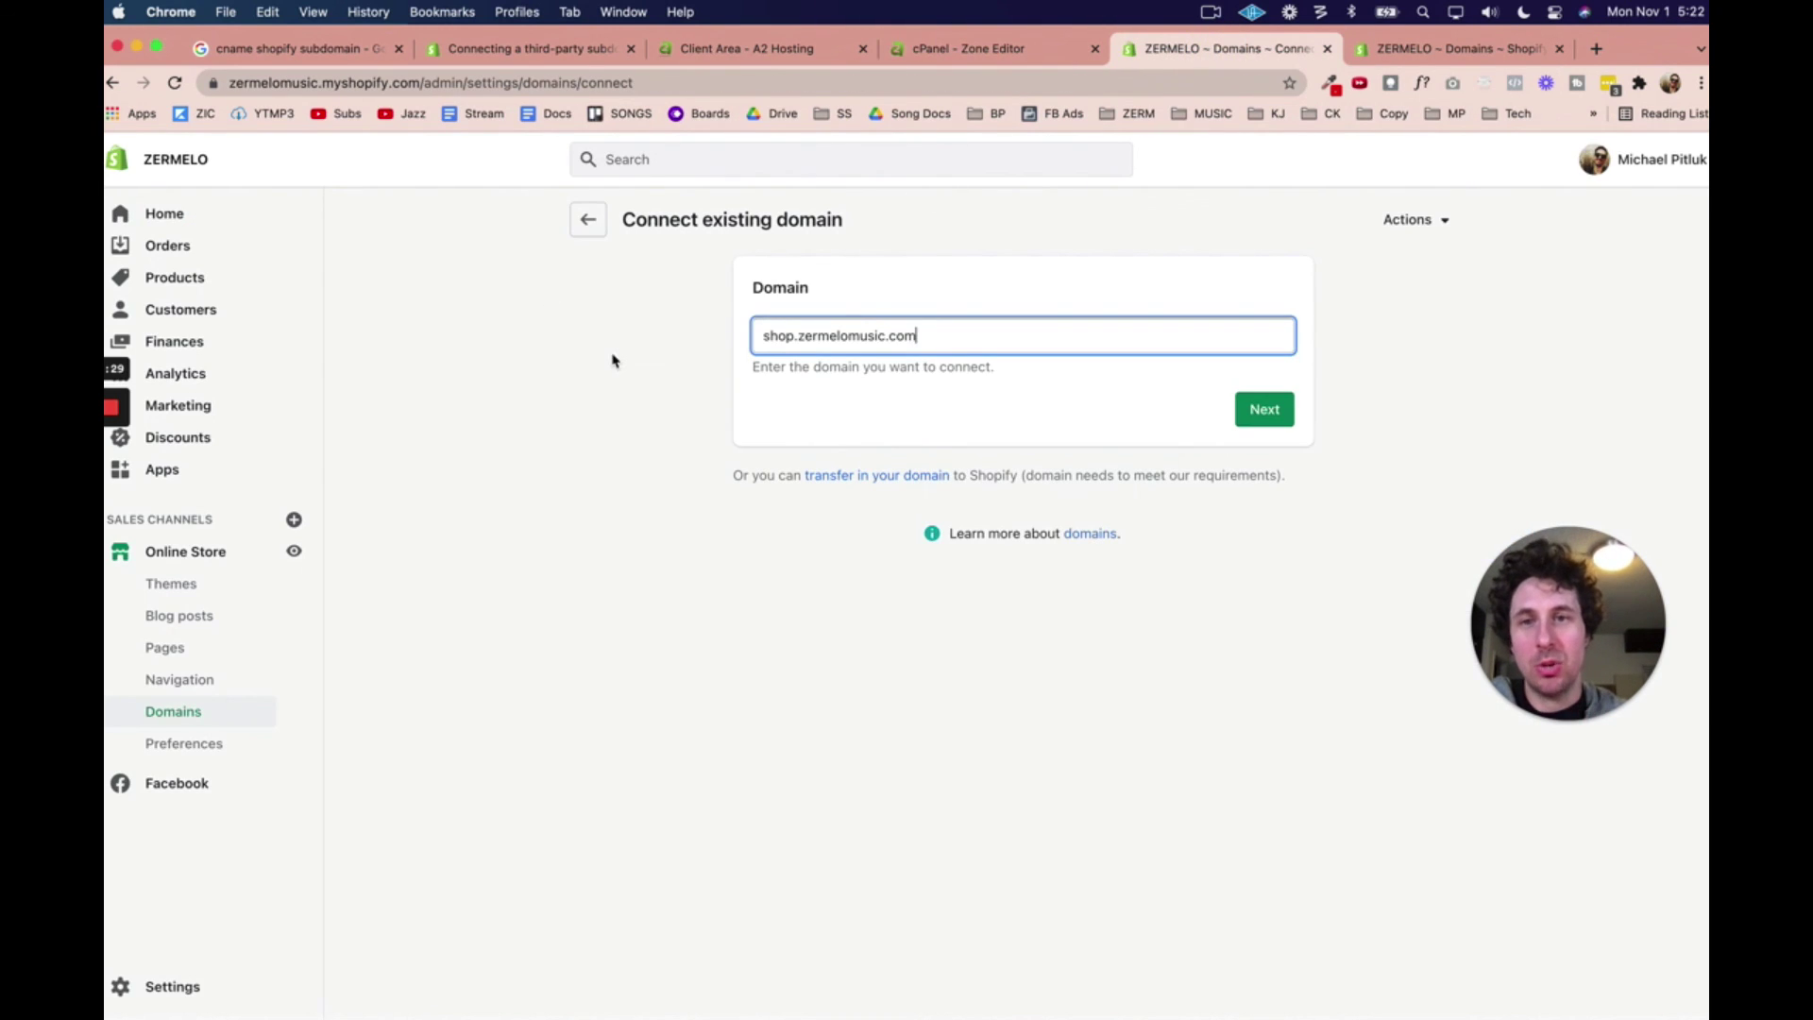
pyautogui.click(596, 690)
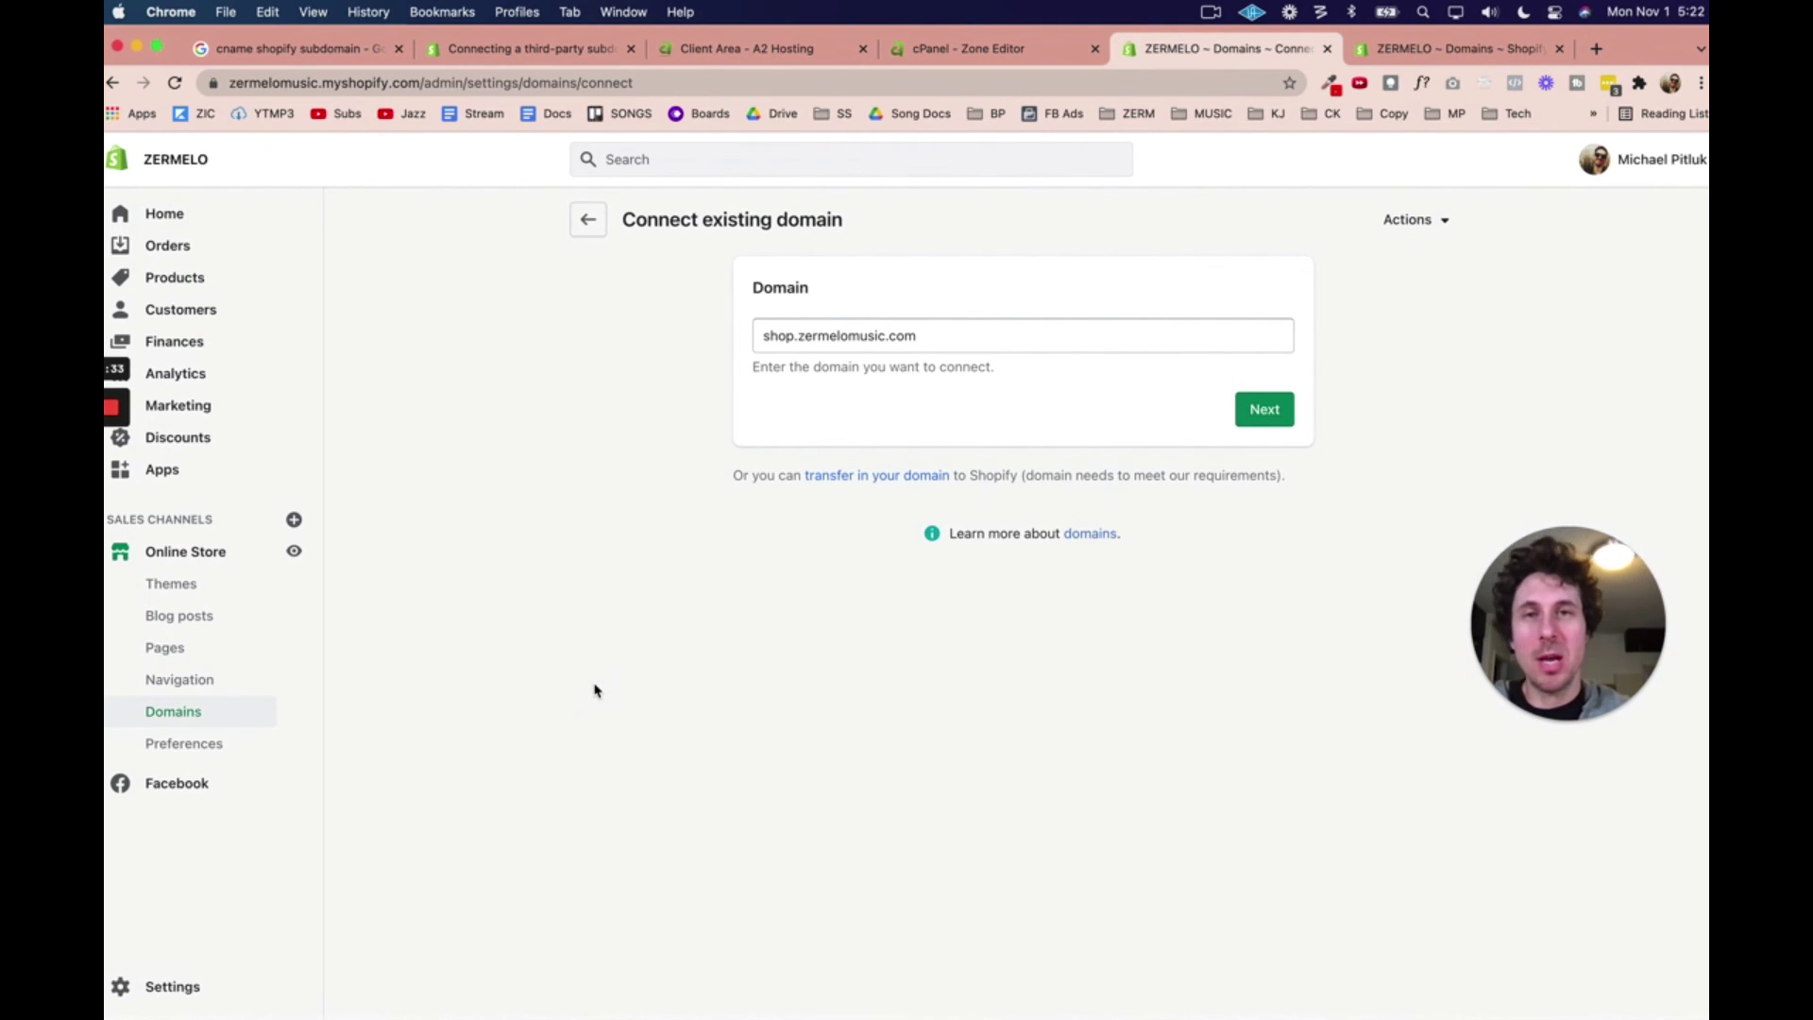